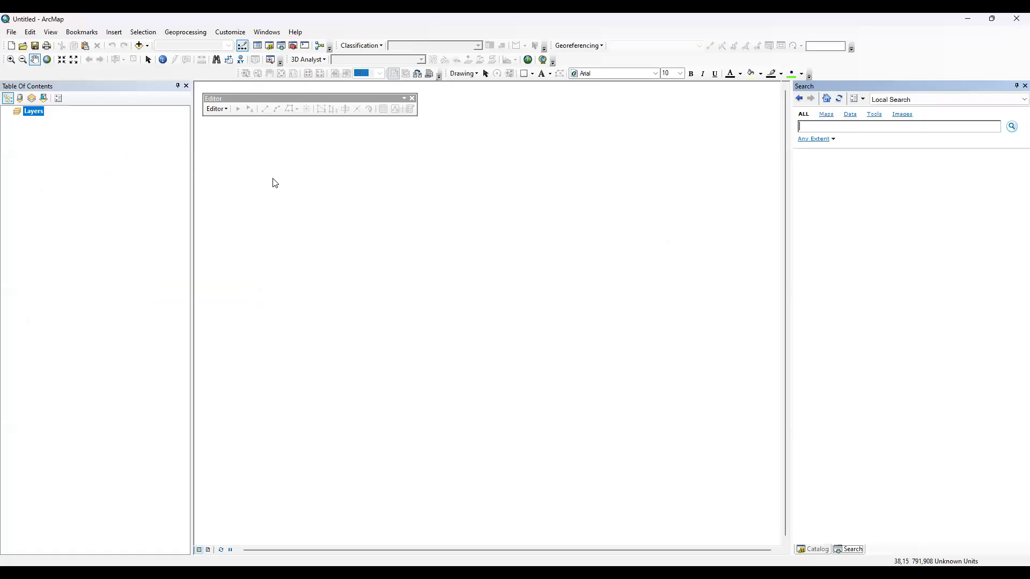
Add the UNION2 polygon layer to the empty map.
click(139, 45)
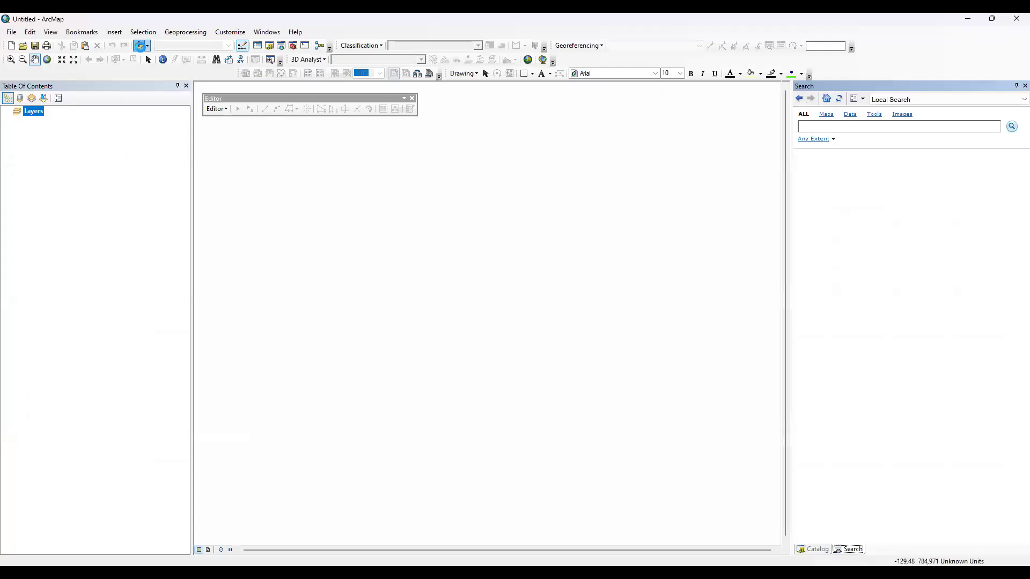
click(140, 45)
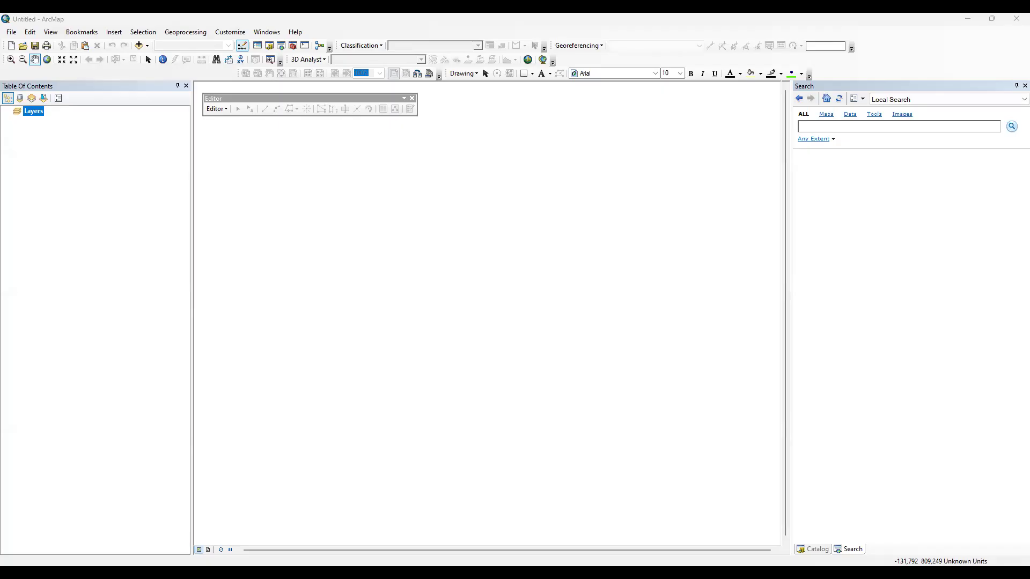
drag(68, 177, 69, 177)
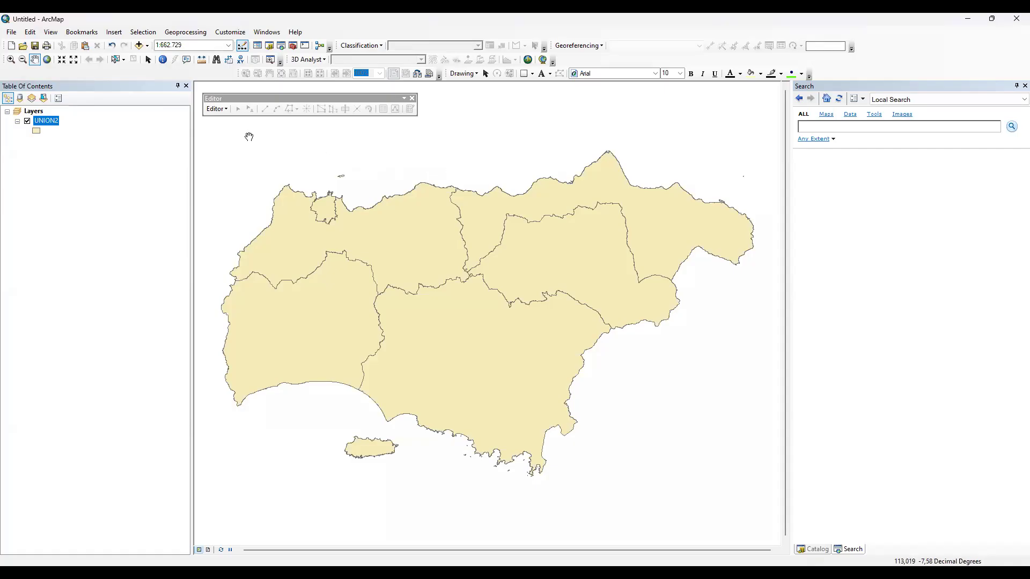
right_click(59, 126)
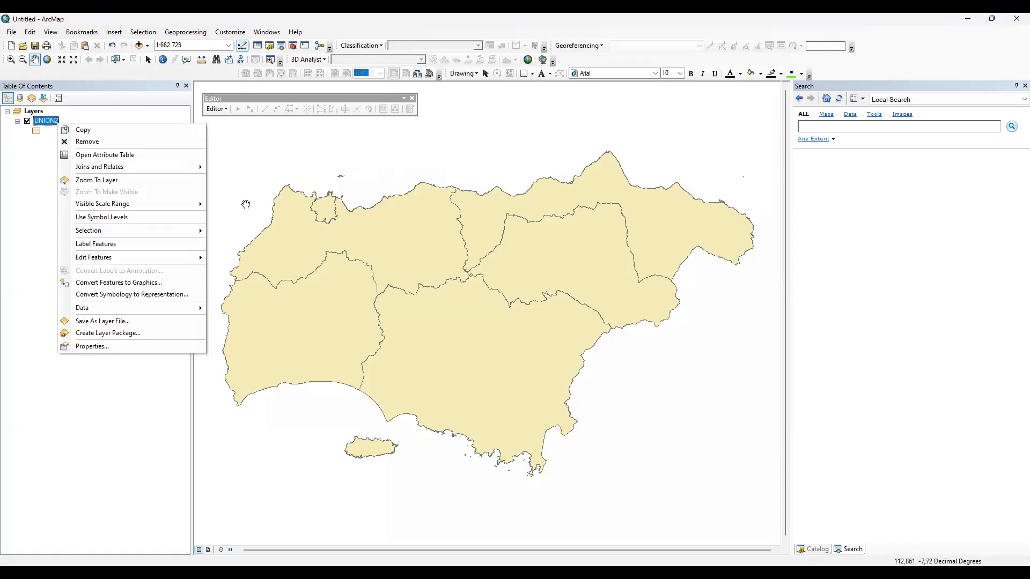
click(351, 232)
drag(427, 249, 456, 272)
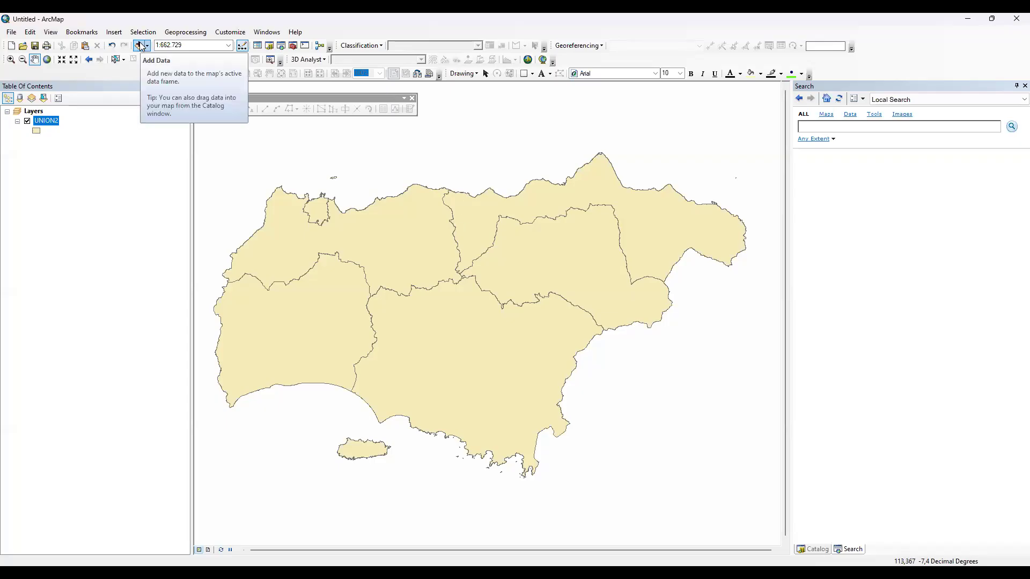
right_click(48, 125)
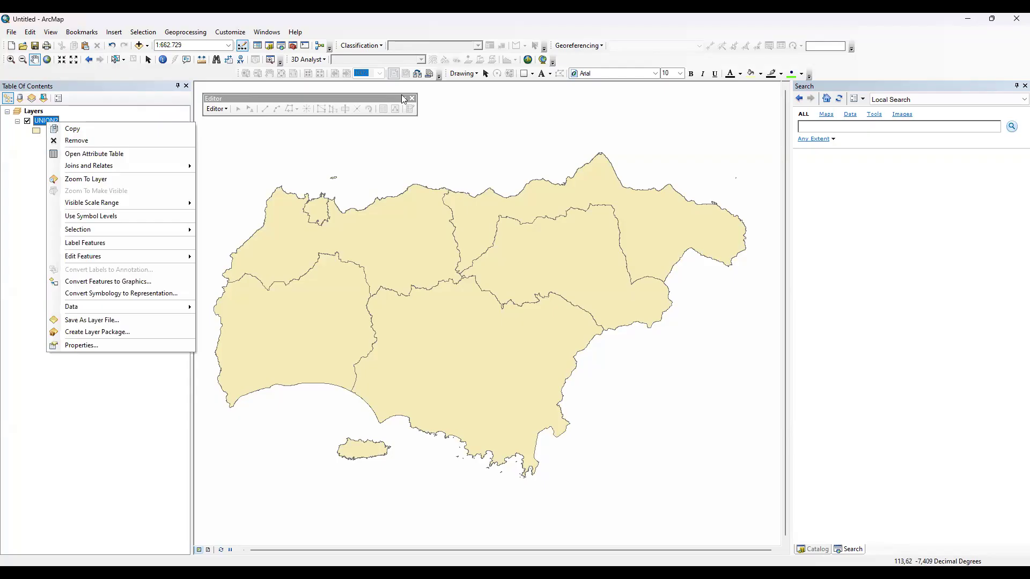
key(ctrl+f)
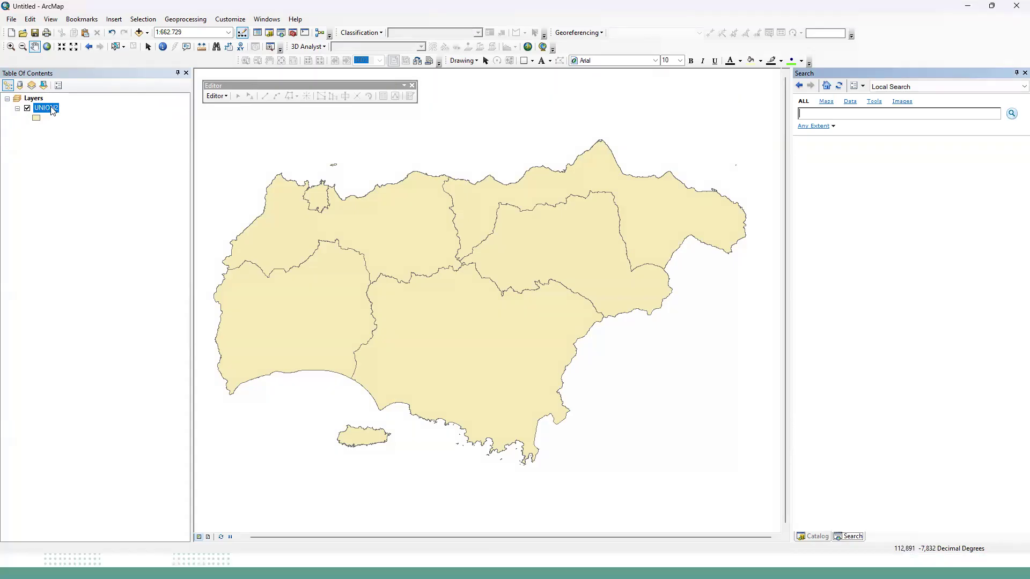
Open the attribute table of the UNION2 layer and look through its columns, including WADMPR and LUASWH.
right_click(53, 110)
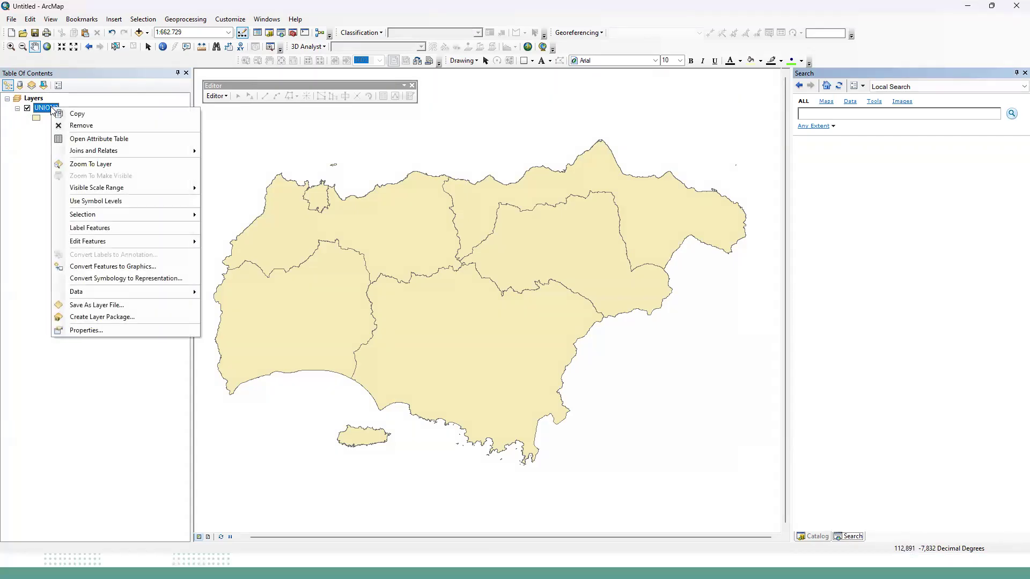
click(80, 139)
mouse_move(334, 363)
mouse_down()
mouse_move(616, 378)
mouse_move(429, 370)
mouse_move(331, 343)
mouse_up()
click(324, 209)
drag(389, 366, 667, 371)
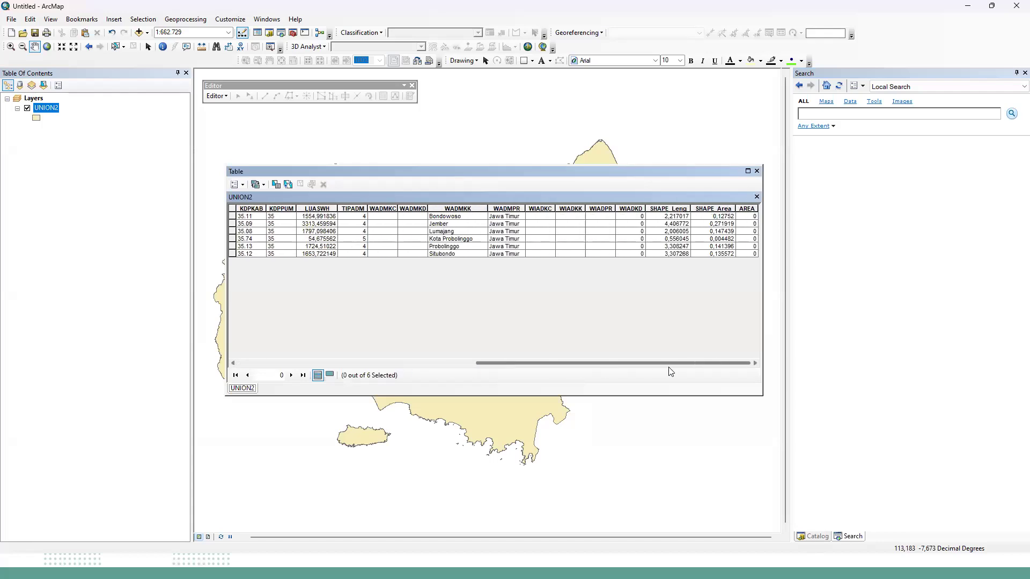
click(505, 209)
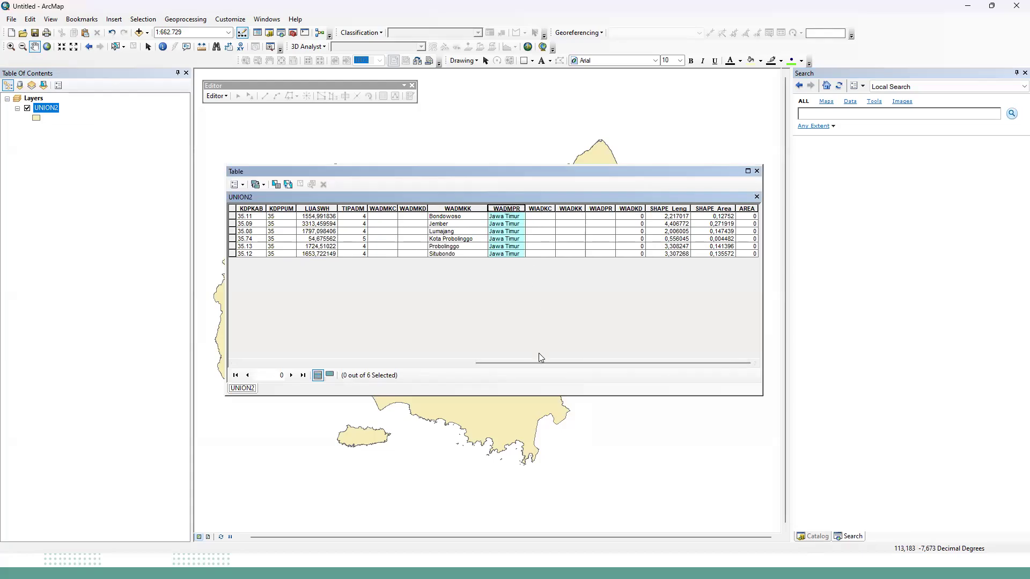
click(321, 209)
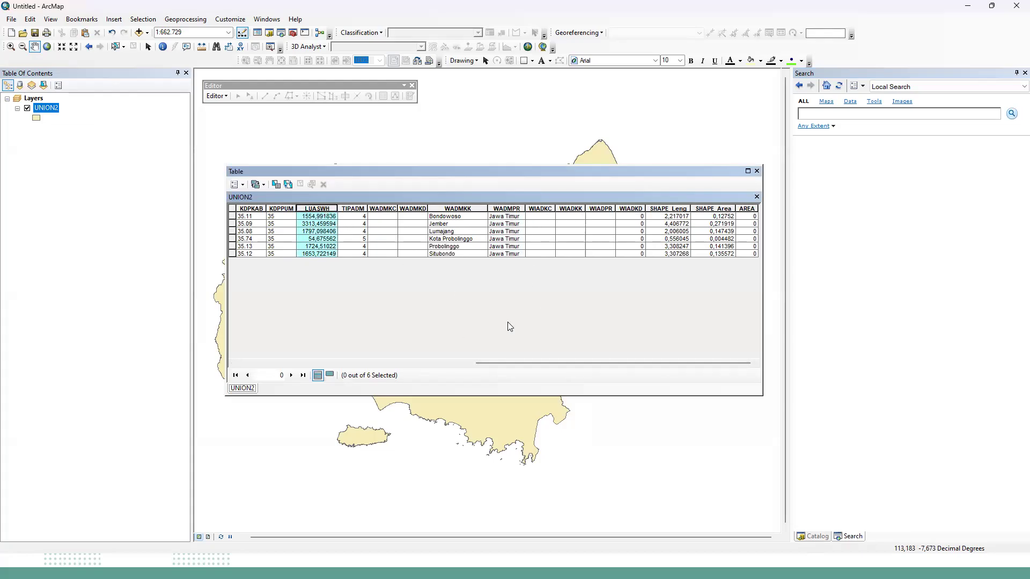
drag(520, 363, 276, 352)
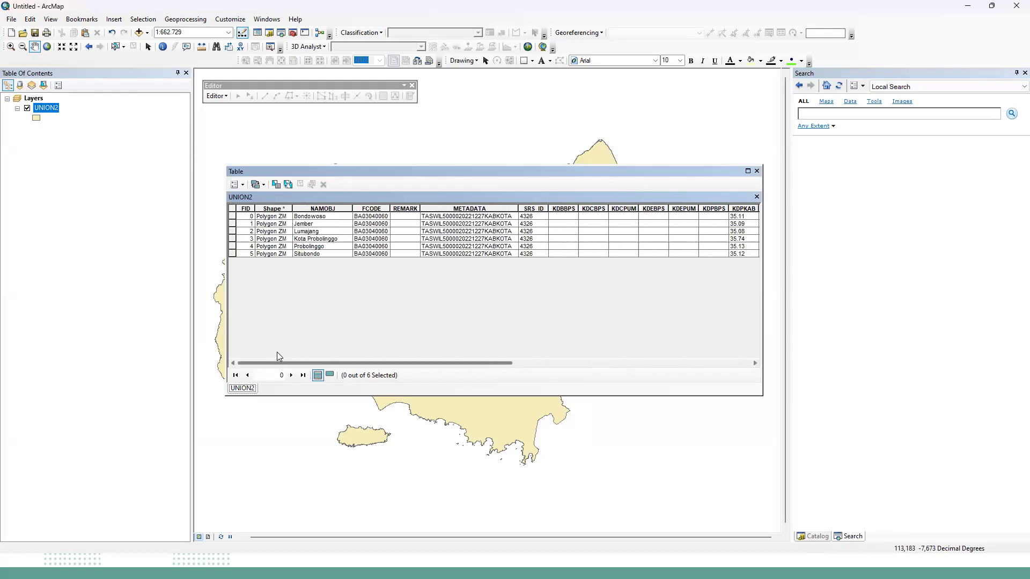
Delete the empty REMARK field from the UNION2 attribute table.
click(412, 209)
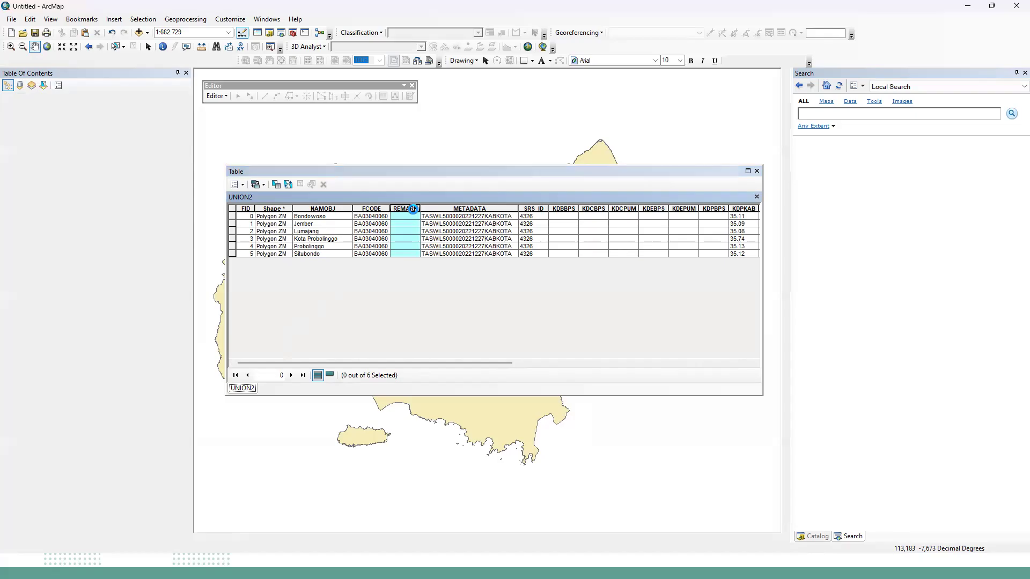
right_click(413, 209)
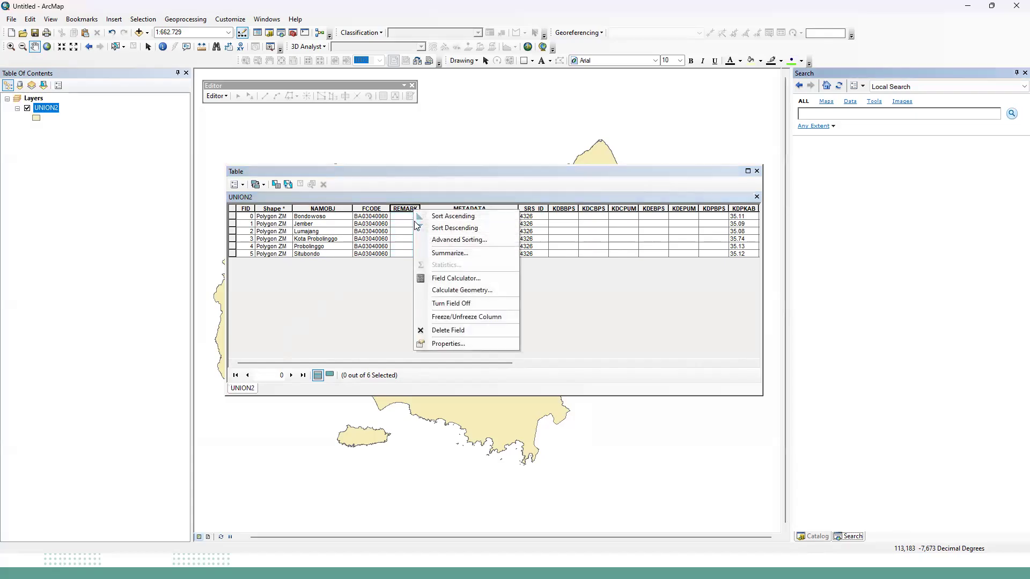
click(443, 331)
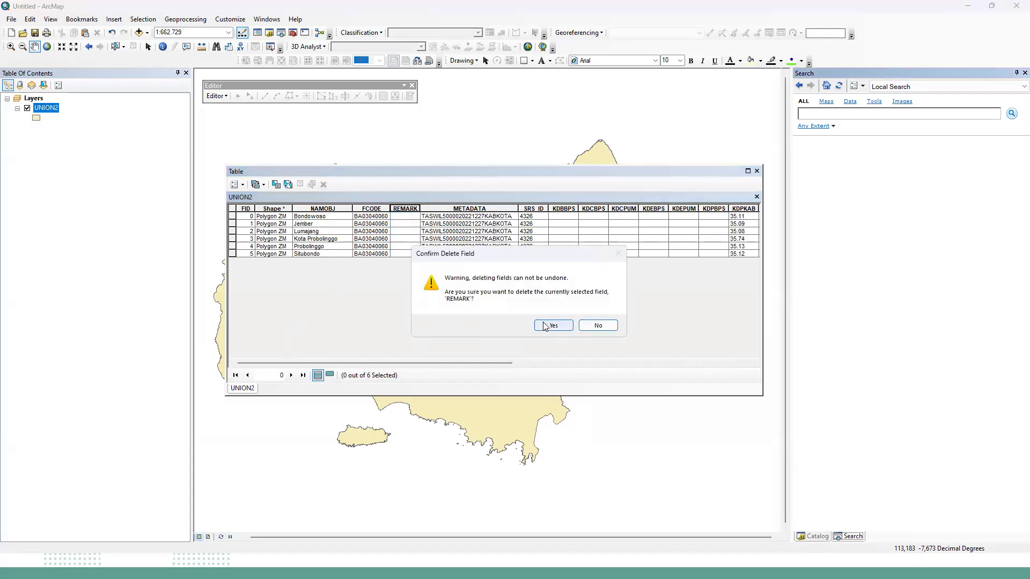
click(545, 325)
Delete the empty KDBBPS and KDCBPS fields from the UNION2 attribute table.
click(523, 211)
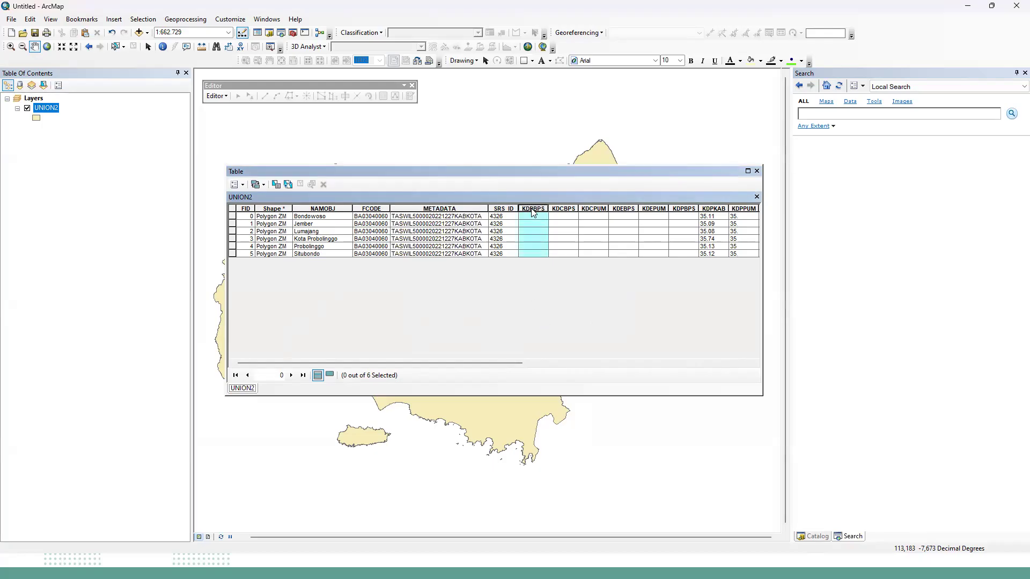
right_click(532, 210)
click(542, 329)
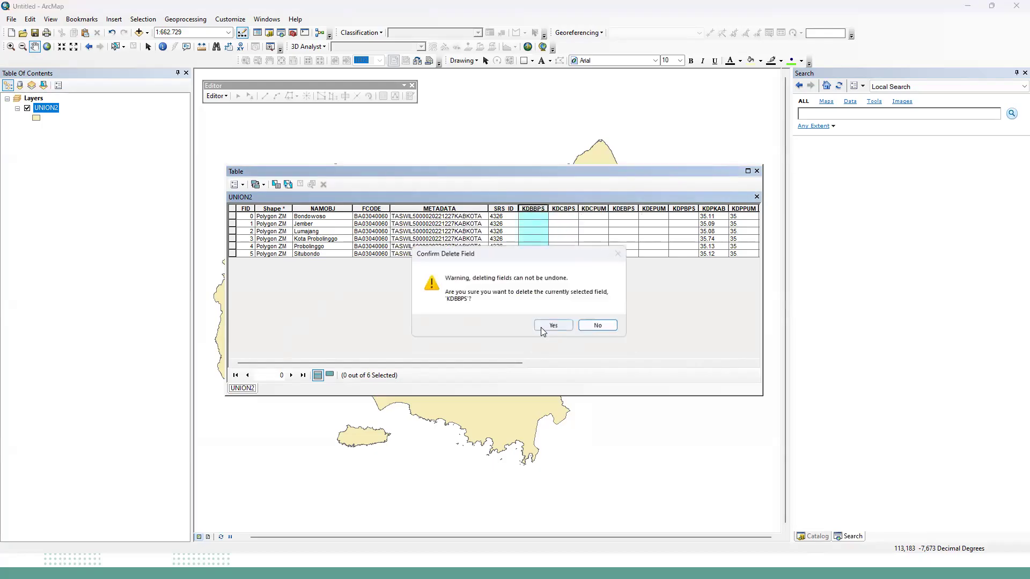
click(553, 325)
click(534, 209)
right_click(539, 209)
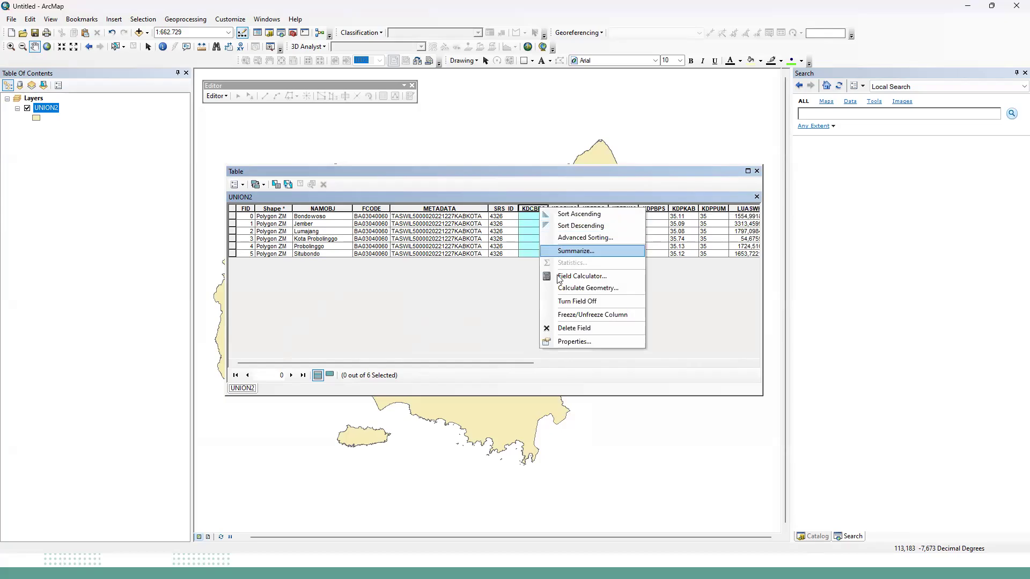
click(562, 331)
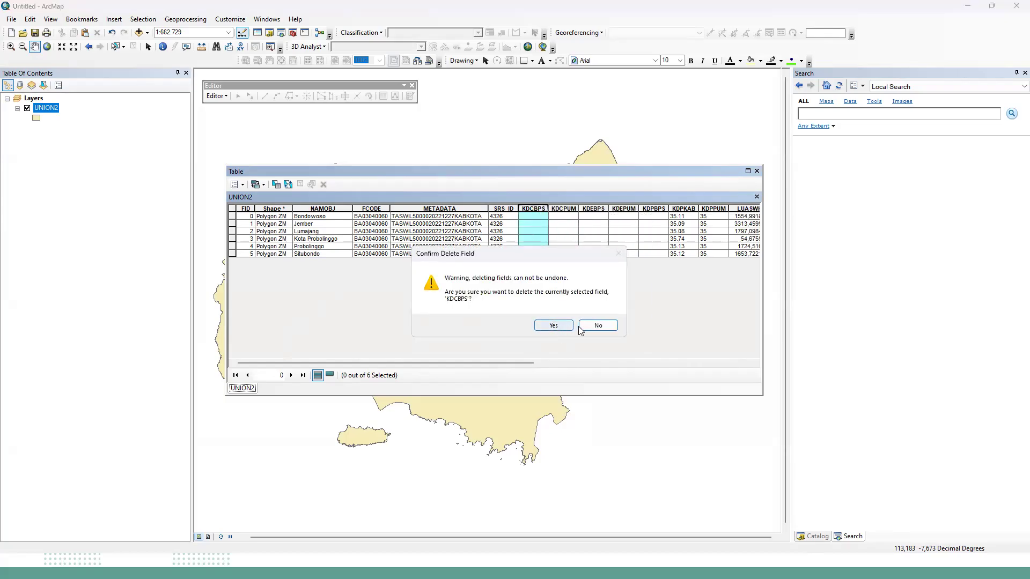
click(566, 326)
Delete the empty KDPBPS and KDEPUM fields from the UNION2 attribute table.
drag(534, 209, 623, 209)
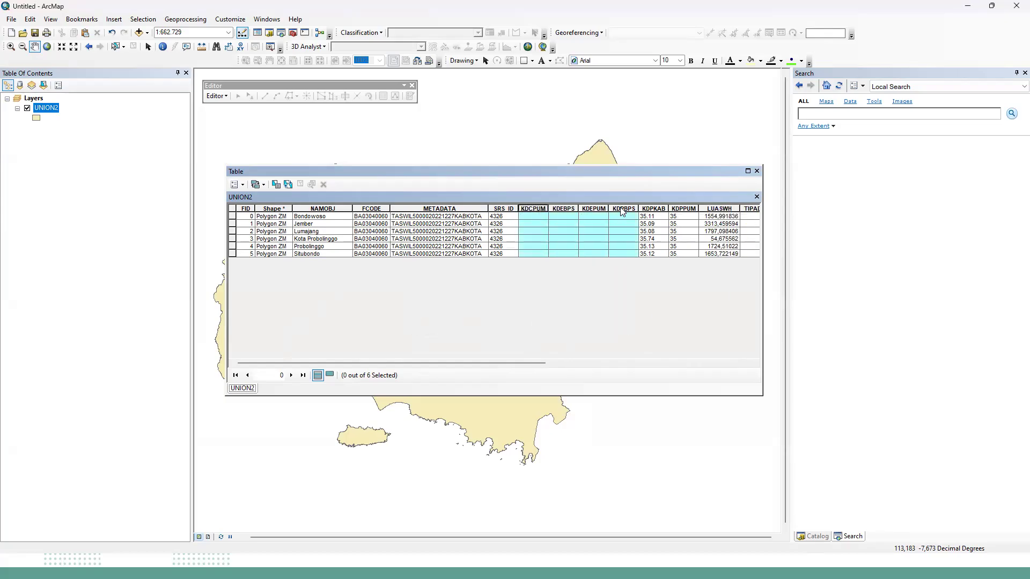
right_click(622, 209)
click(653, 330)
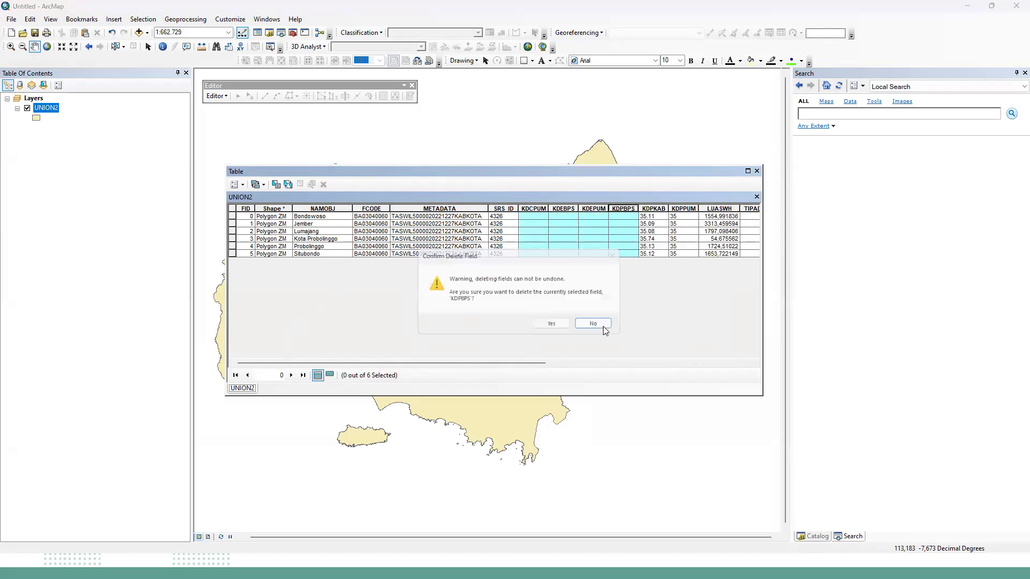
click(553, 326)
drag(531, 208, 594, 209)
right_click(594, 209)
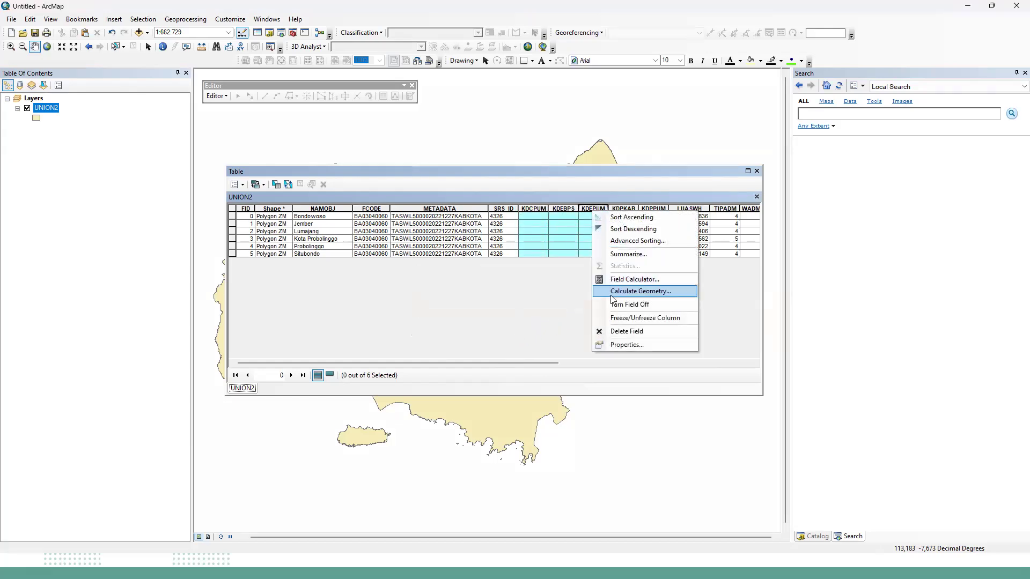
click(618, 331)
click(554, 326)
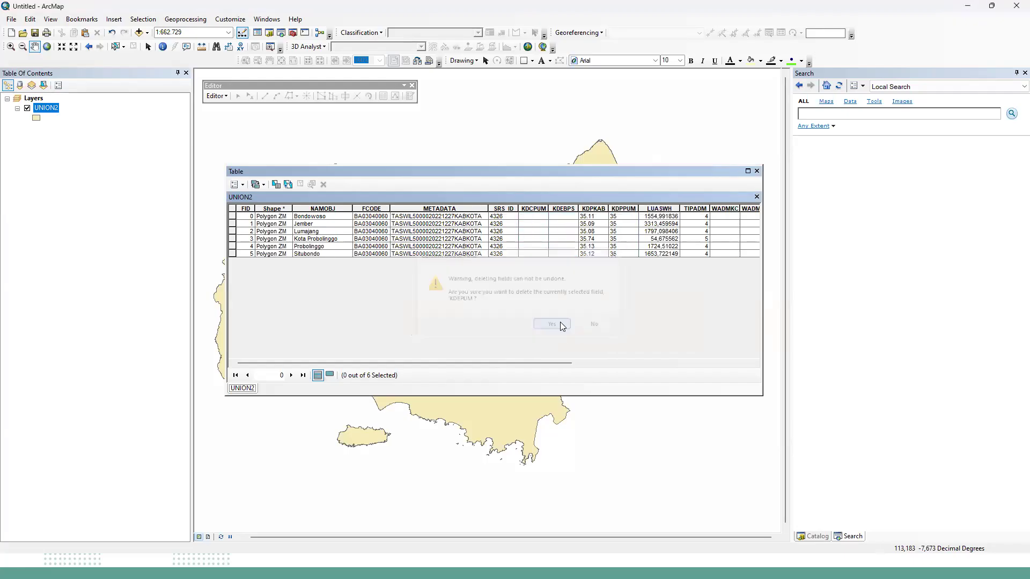
Delete the empty KDEBPS and KDCPUM fields from the UNION2 attribute table.
drag(537, 209, 570, 214)
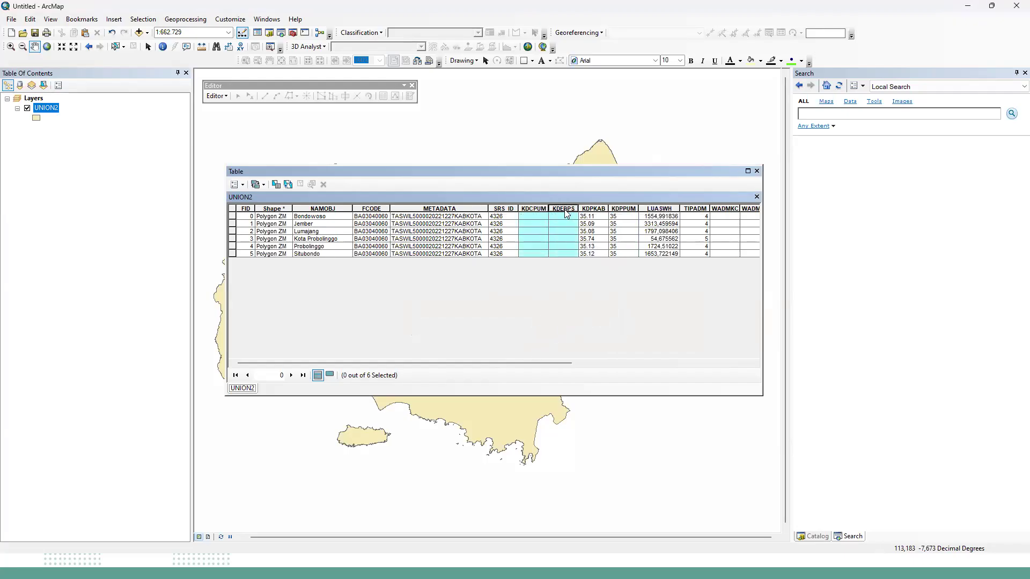
right_click(569, 212)
click(591, 328)
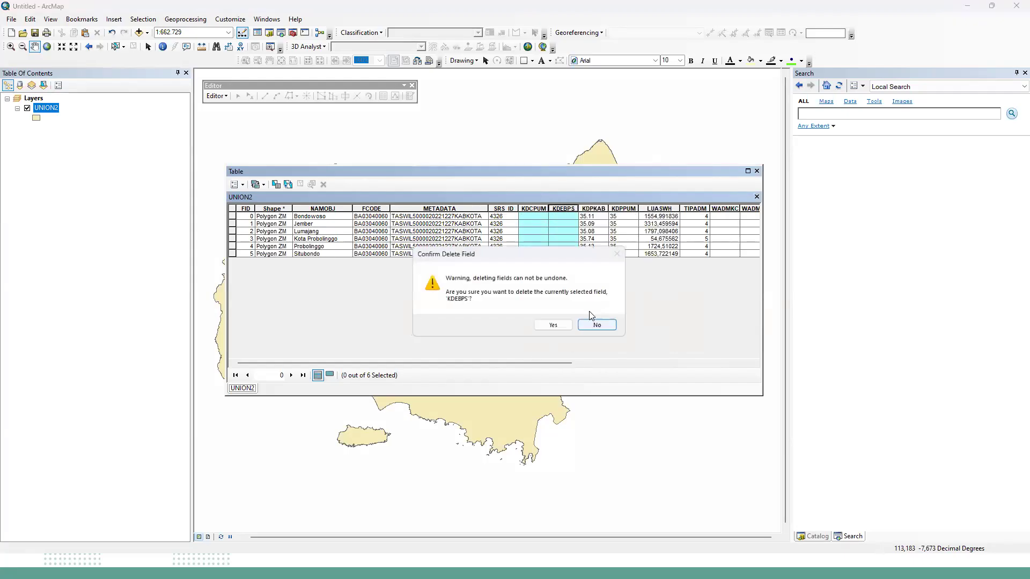
click(561, 323)
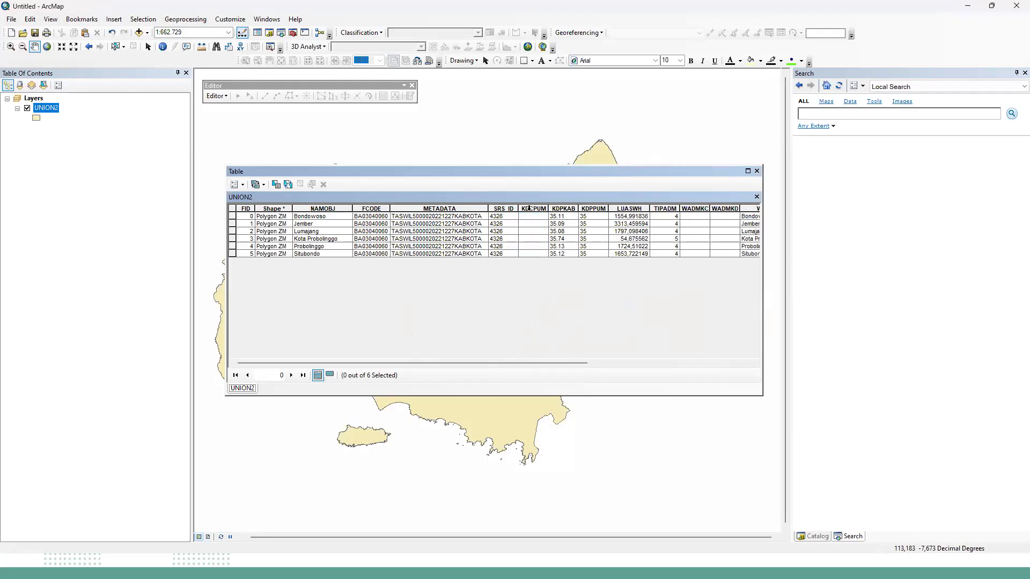
click(529, 209)
right_click(529, 209)
click(553, 329)
click(553, 325)
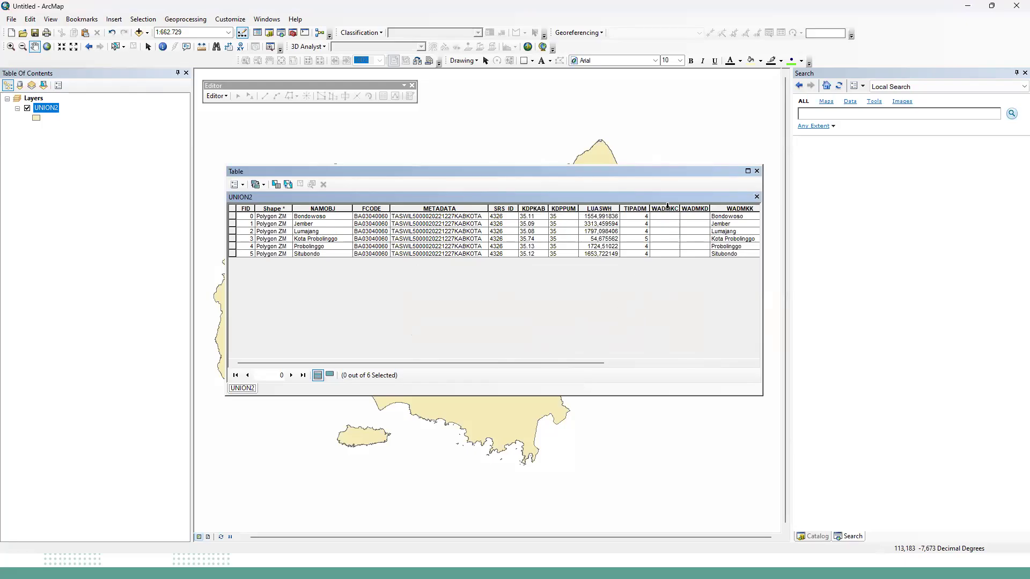
Delete the empty WADMKD field from the UNION2 attribute table.
drag(667, 207, 689, 209)
right_click(691, 209)
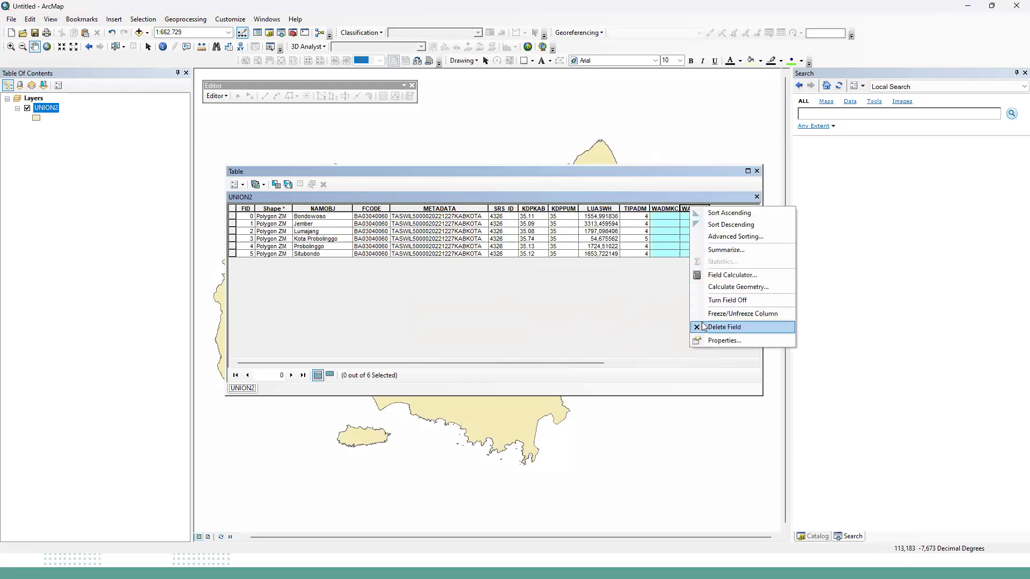
click(704, 327)
click(541, 326)
drag(528, 362, 448, 314)
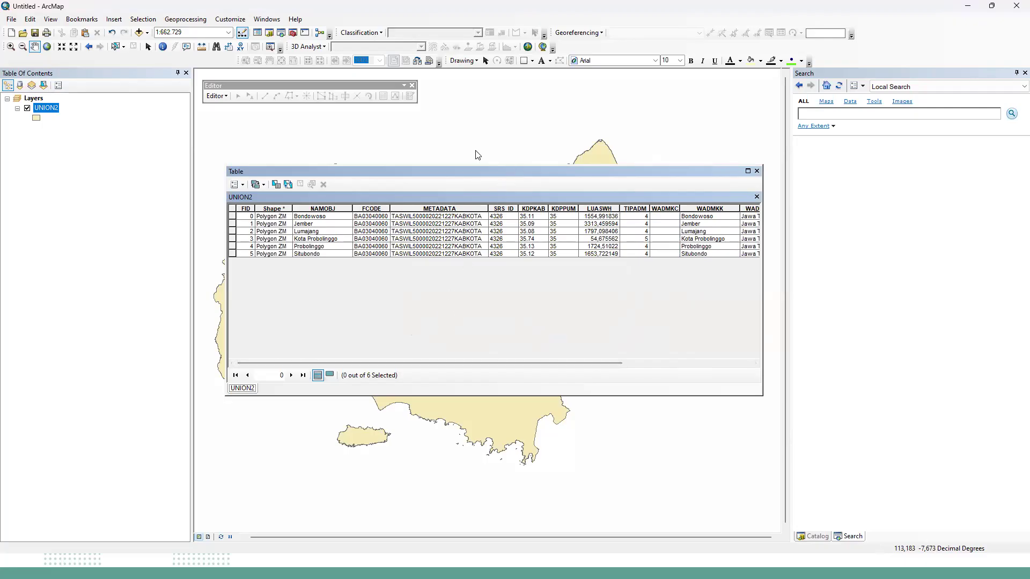
Move the attribute table window aside and look over the NAMOBJ and FCODE values of its records.
drag(477, 171, 459, 156)
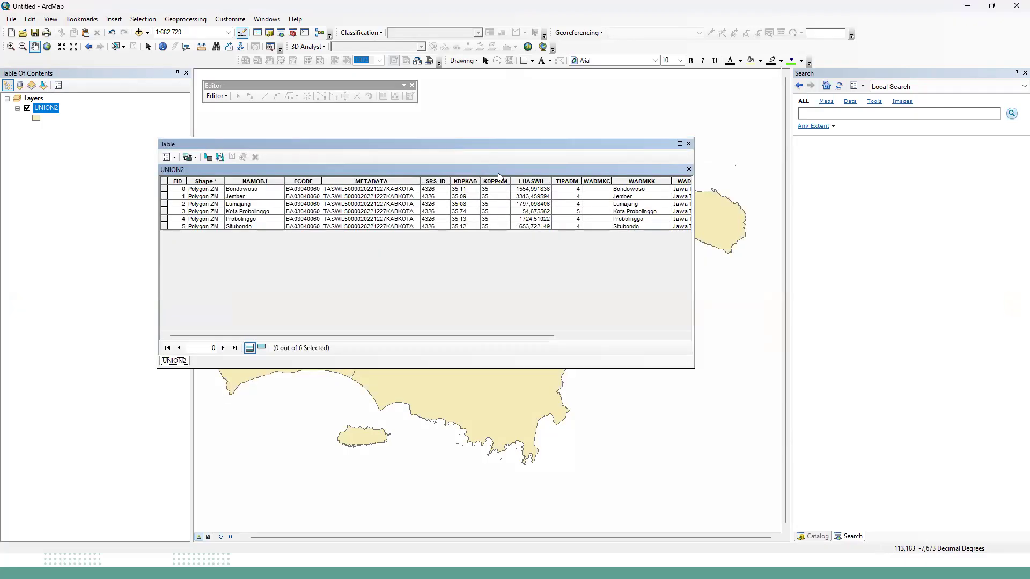
click(180, 196)
click(257, 190)
click(258, 204)
click(306, 189)
Search the local tools for "to table".
click(833, 116)
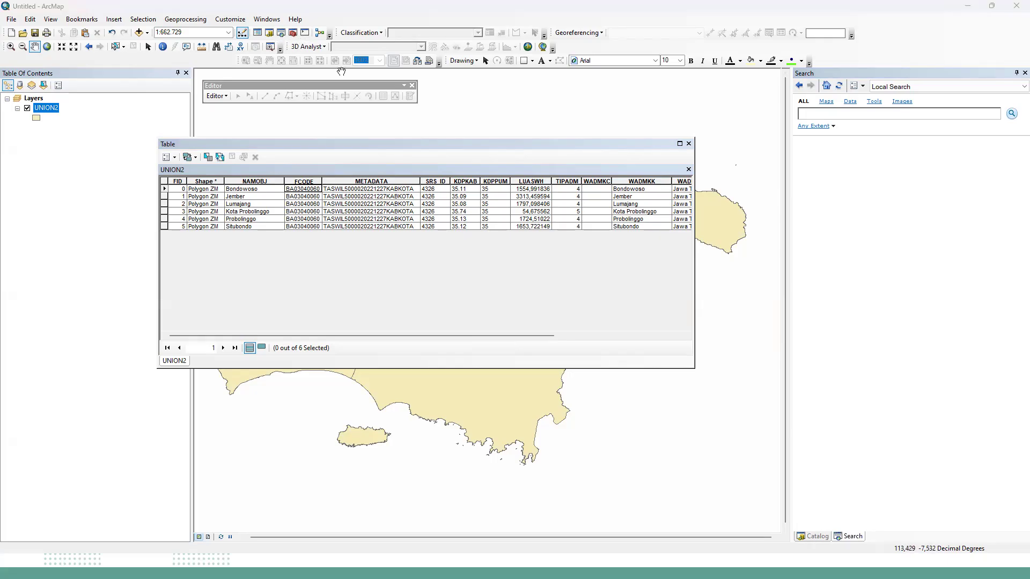
mouse_move(310, 28)
mouse_down()
mouse_move(275, 34)
mouse_move(314, 25)
mouse_up()
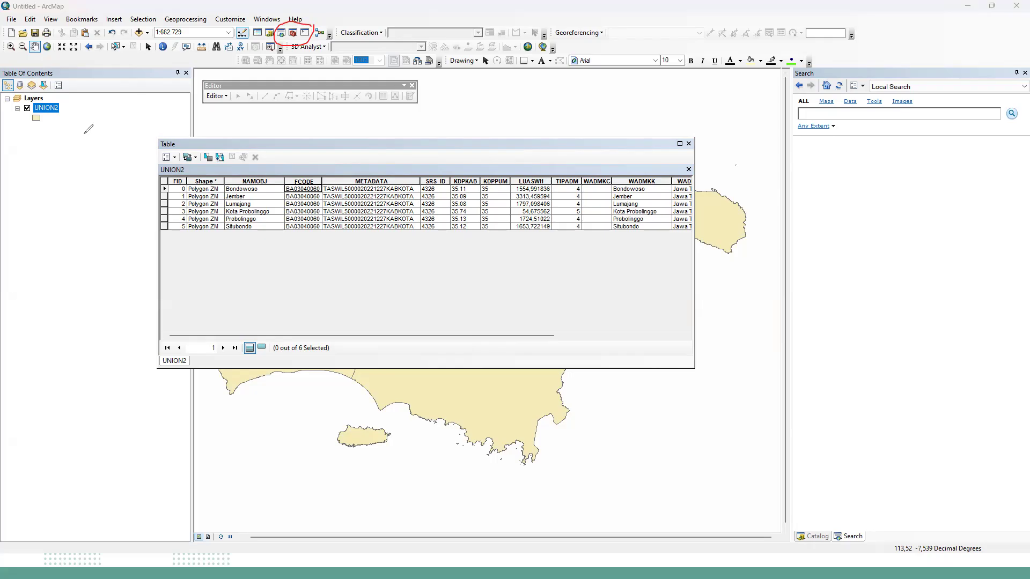
click(849, 537)
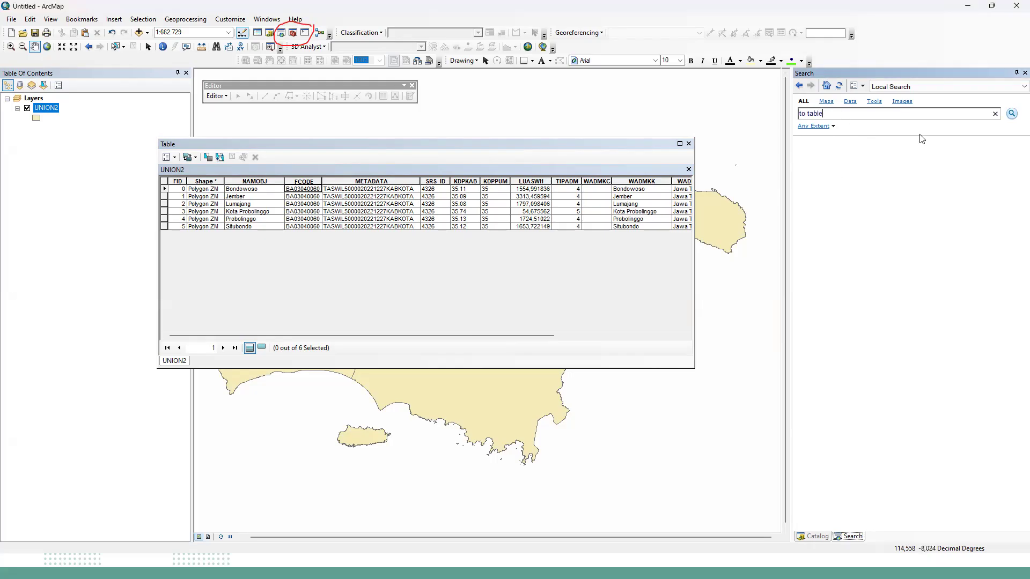
key(Return)
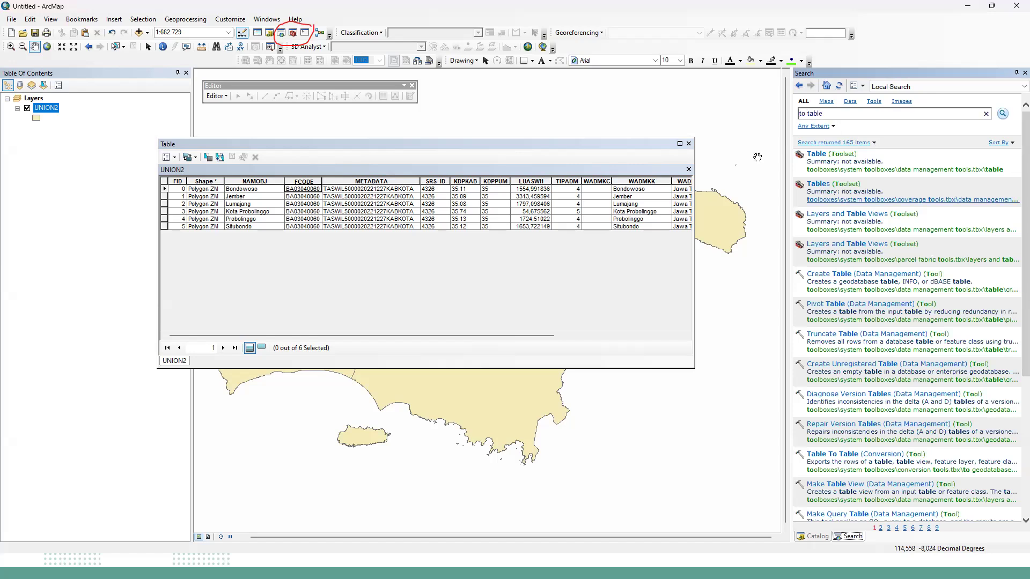
Change the tool search to "to excel".
drag(821, 113, 808, 112)
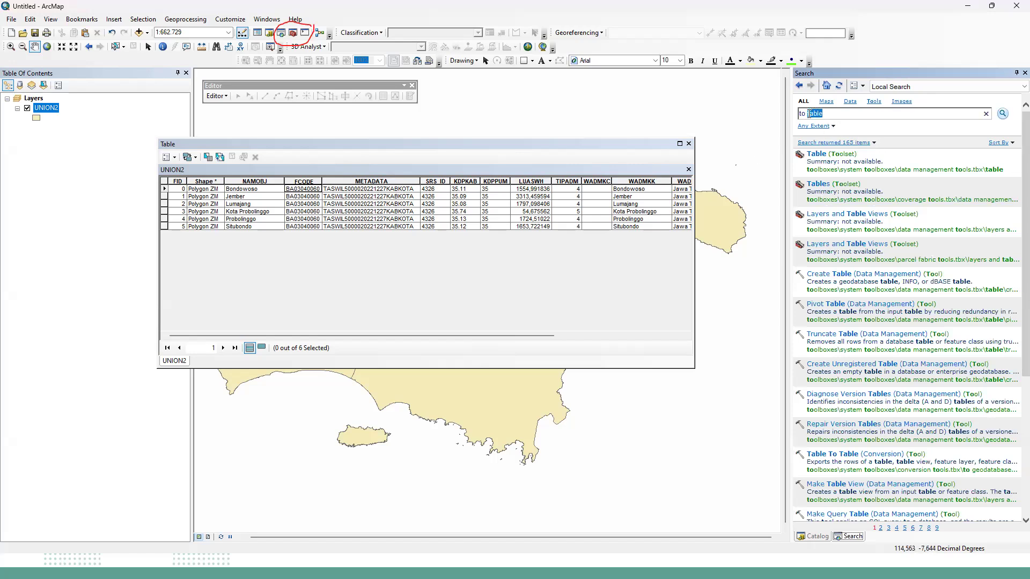
text(excel)
key(Return)
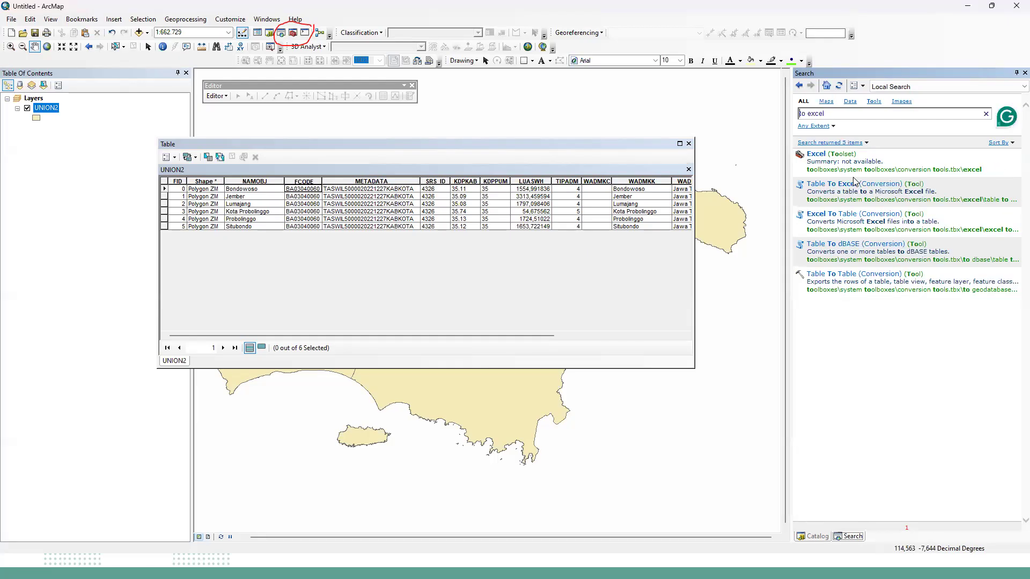
Try the Table To Excel tool with UNION2 as the input table, review its output file path, and leave without converting.
click(849, 183)
click(618, 225)
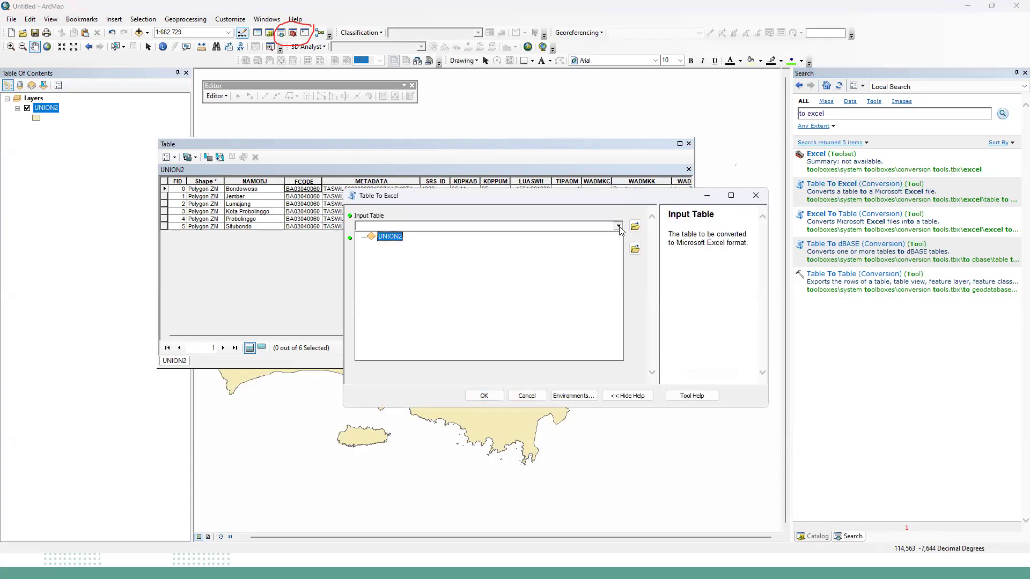
click(396, 238)
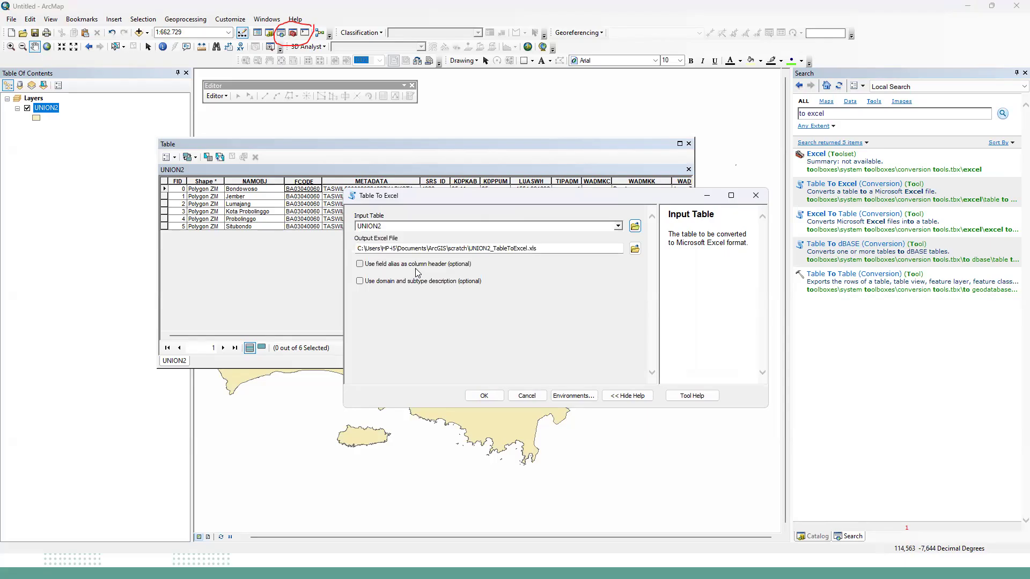
click(618, 227)
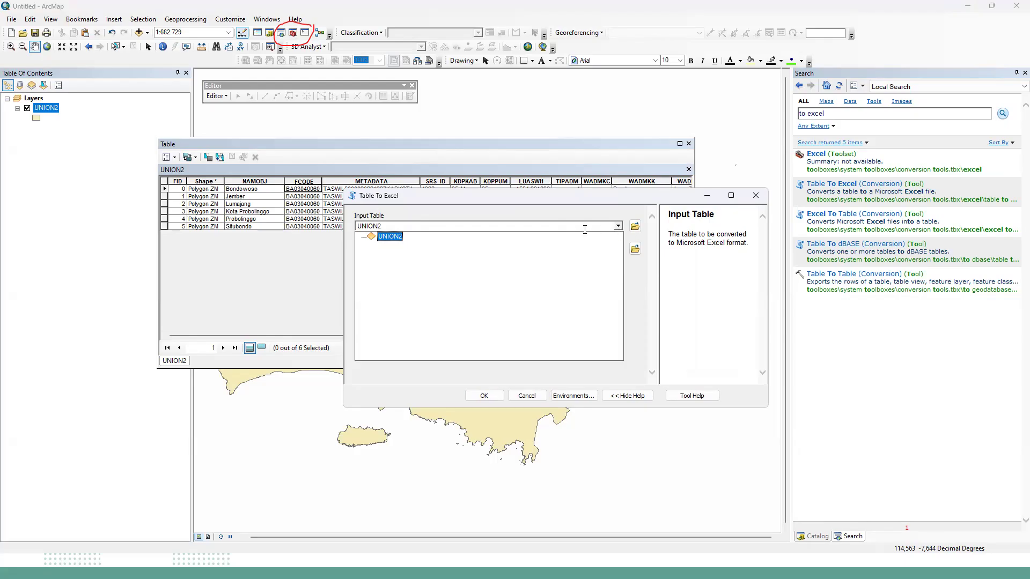
click(618, 227)
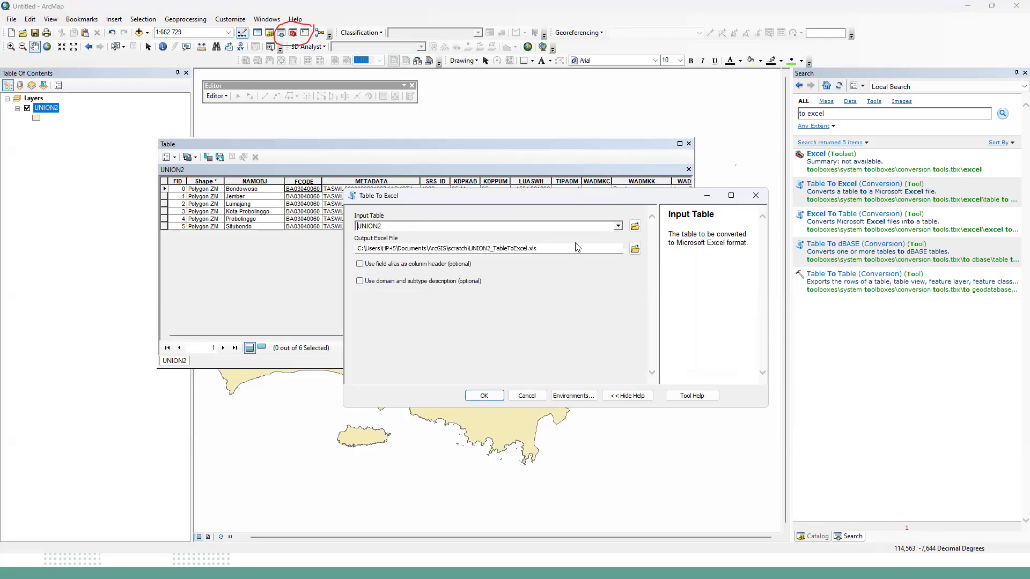
click(543, 250)
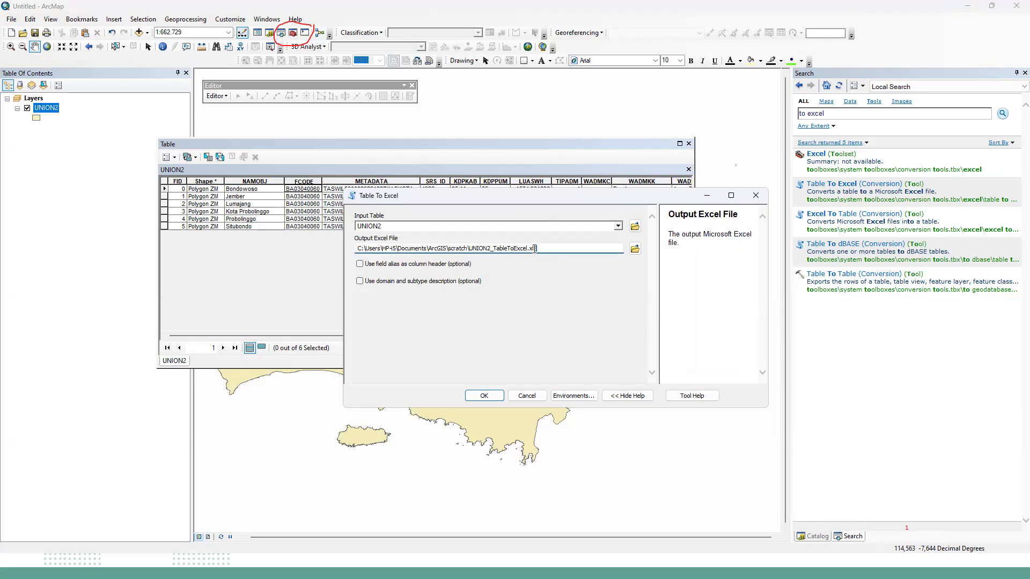
click(540, 248)
drag(531, 250, 323, 263)
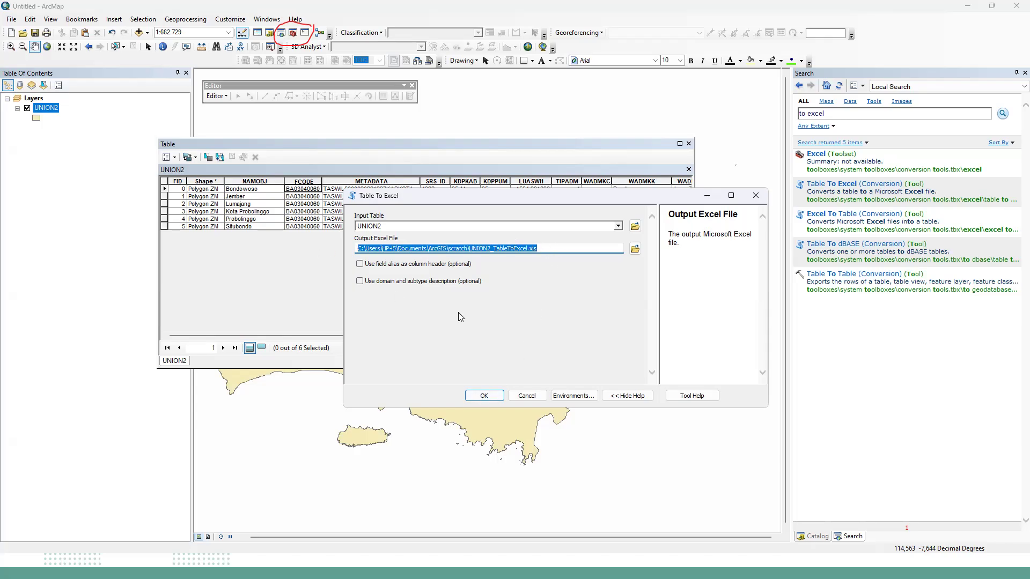
click(527, 395)
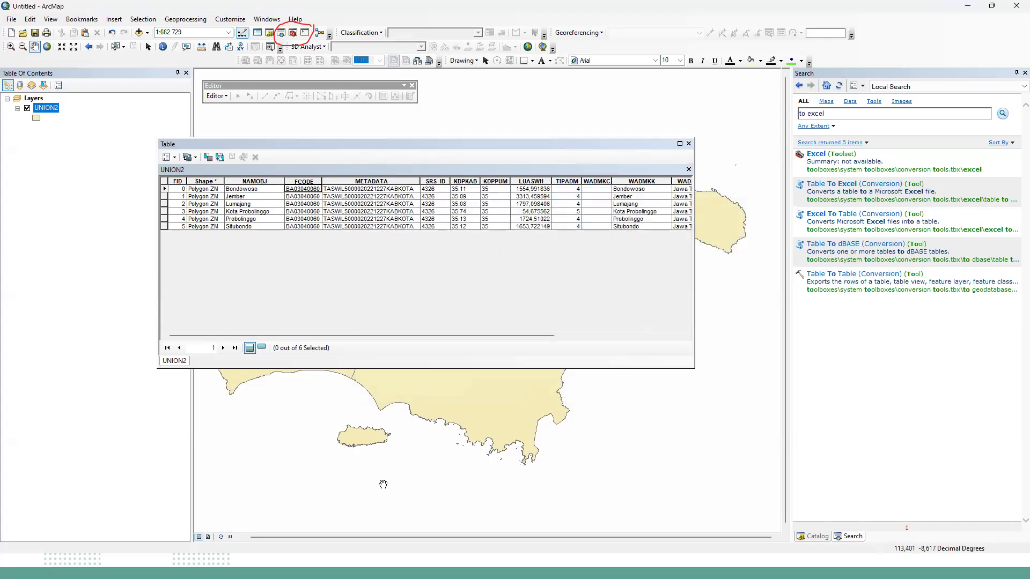
Switch to the TABLE.xls workbook in Excel and look over its district records.
key(super)
mouse_move(422, 566)
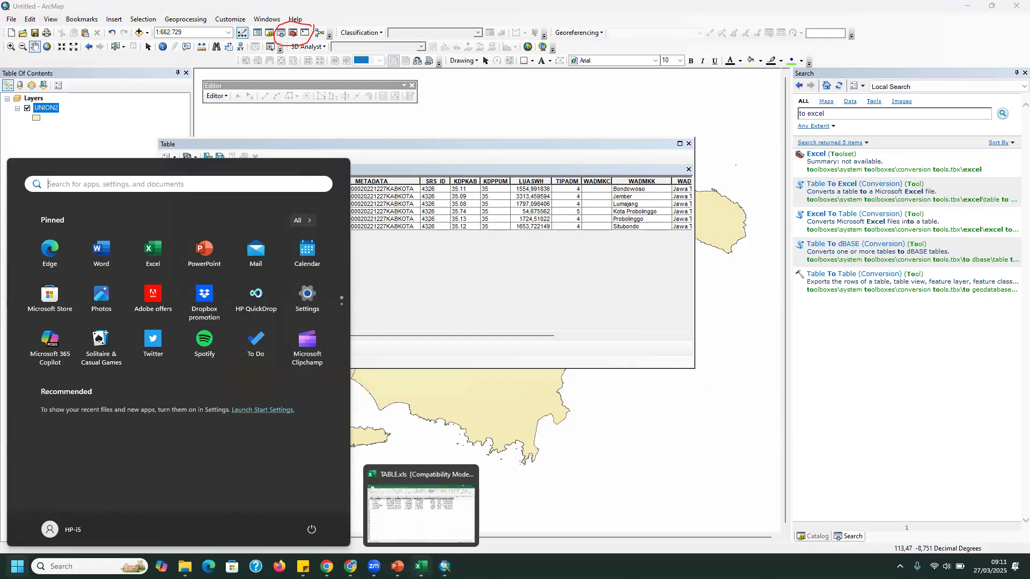
click(429, 524)
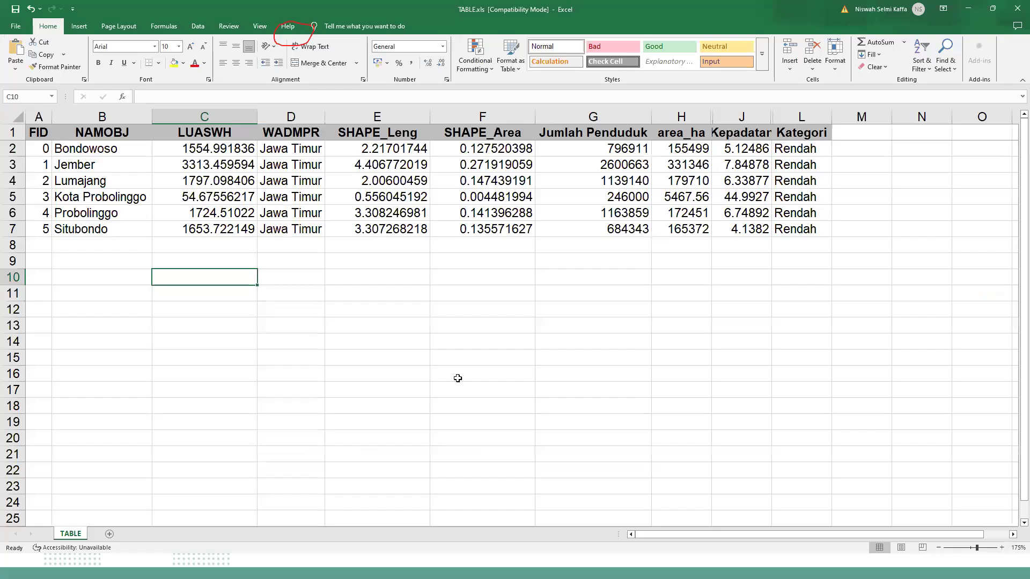
click(279, 318)
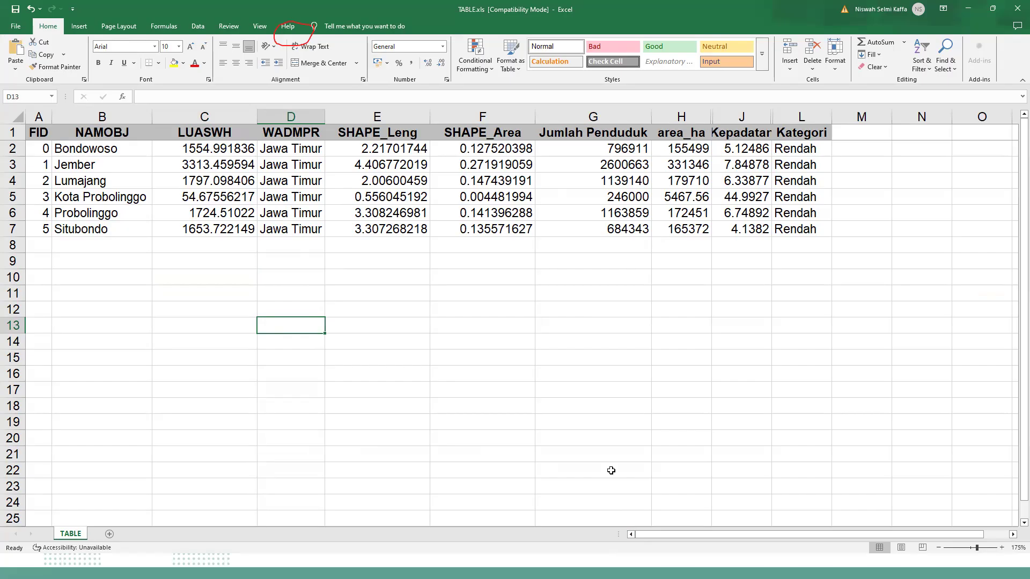
click(627, 454)
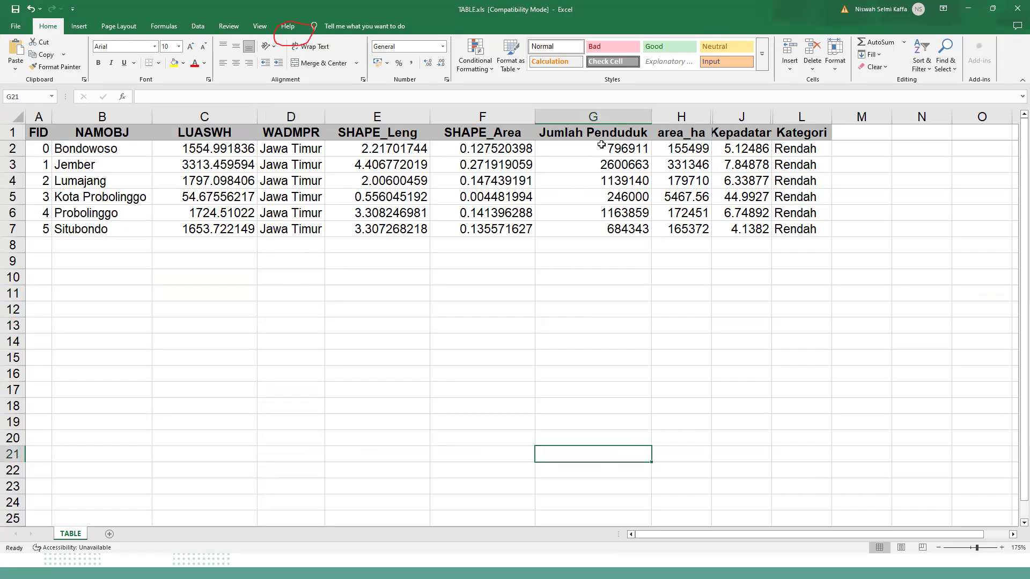
Fill the Jumlah Penduduk values in G2:G7 with yellow and enter the note "masuk secara manual" in G9.
drag(601, 144, 563, 224)
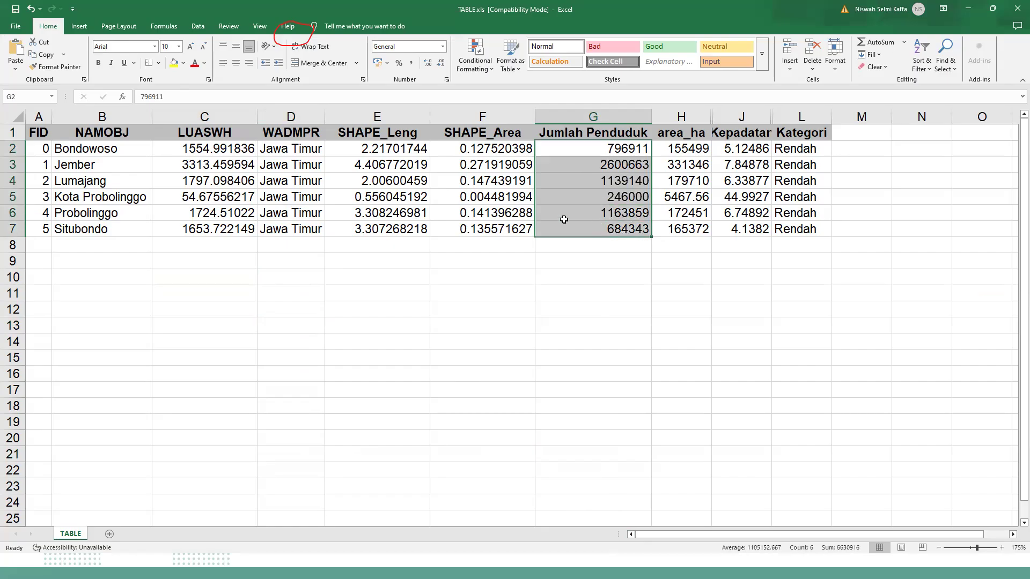
click(175, 63)
click(593, 245)
click(624, 257)
text(masuk secara manual)
key(Return)
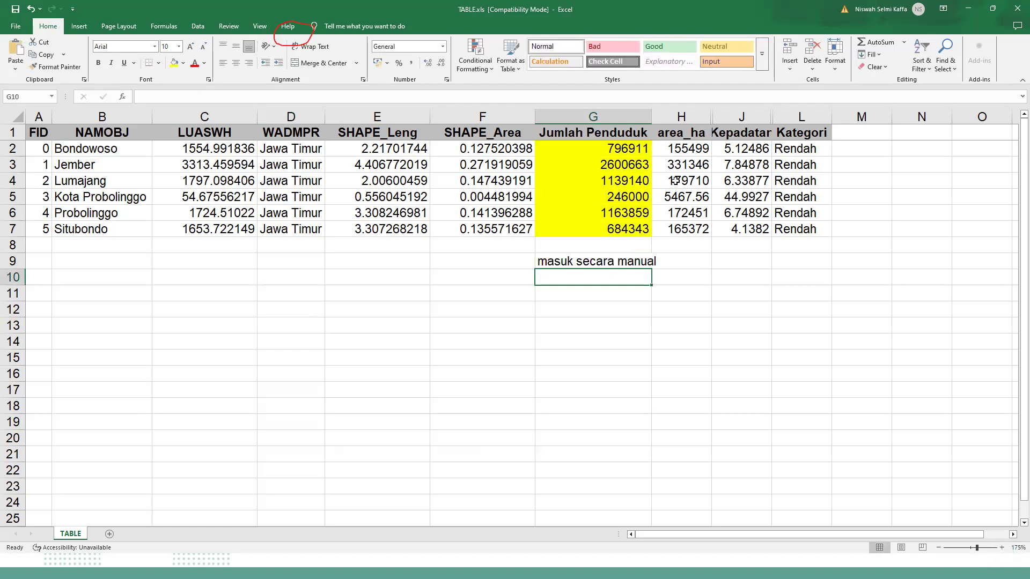
Keep the formula =C2*100 in H2 and fill it down the area_ha column to H7.
drag(685, 157, 692, 177)
click(694, 144)
click(695, 279)
drag(691, 147, 692, 229)
click(687, 264)
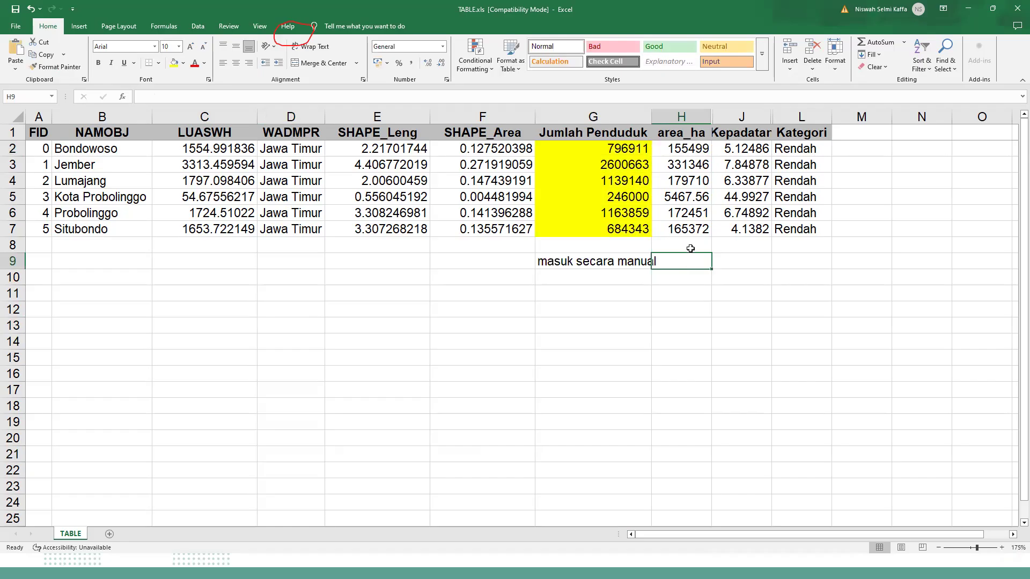
click(696, 152)
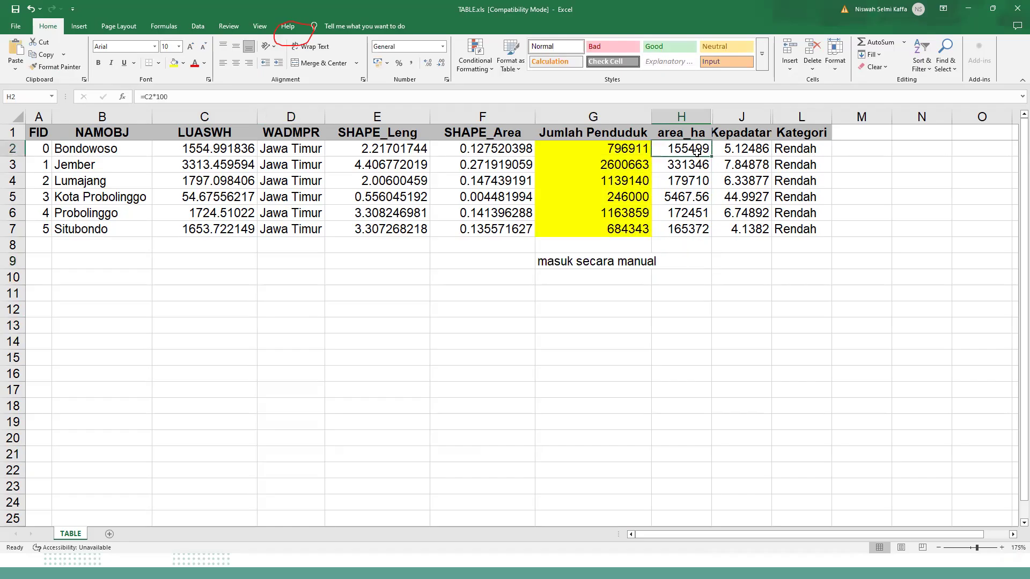
key(F2)
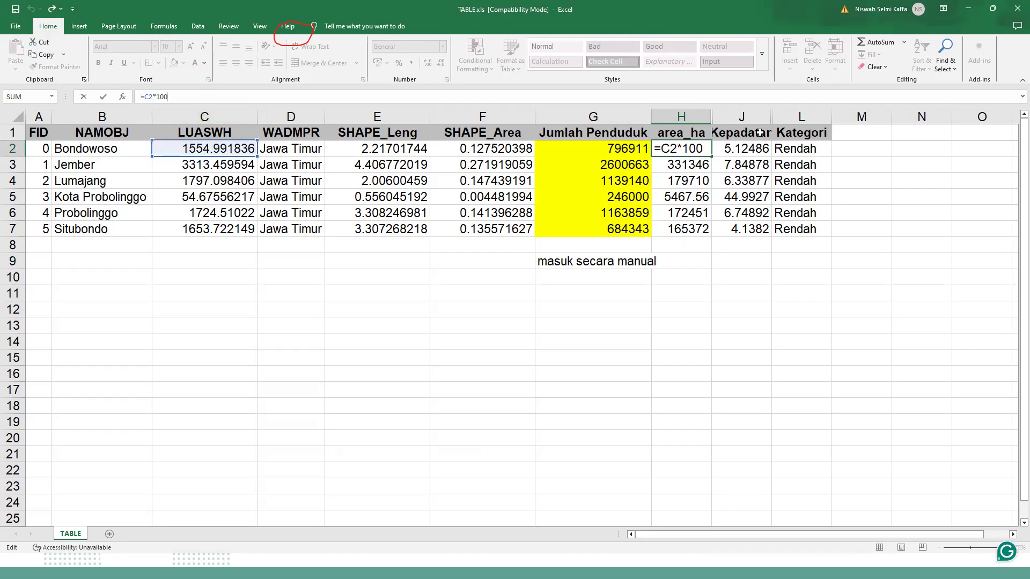
key(ctrl+Return)
drag(711, 158, 711, 241)
click(683, 274)
click(691, 153)
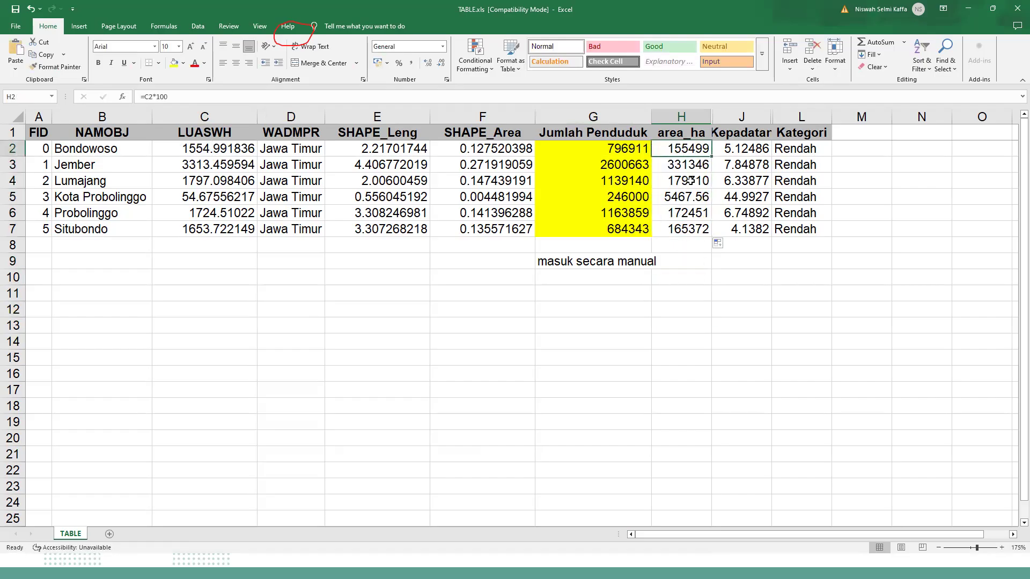
drag(691, 181, 695, 230)
click(692, 258)
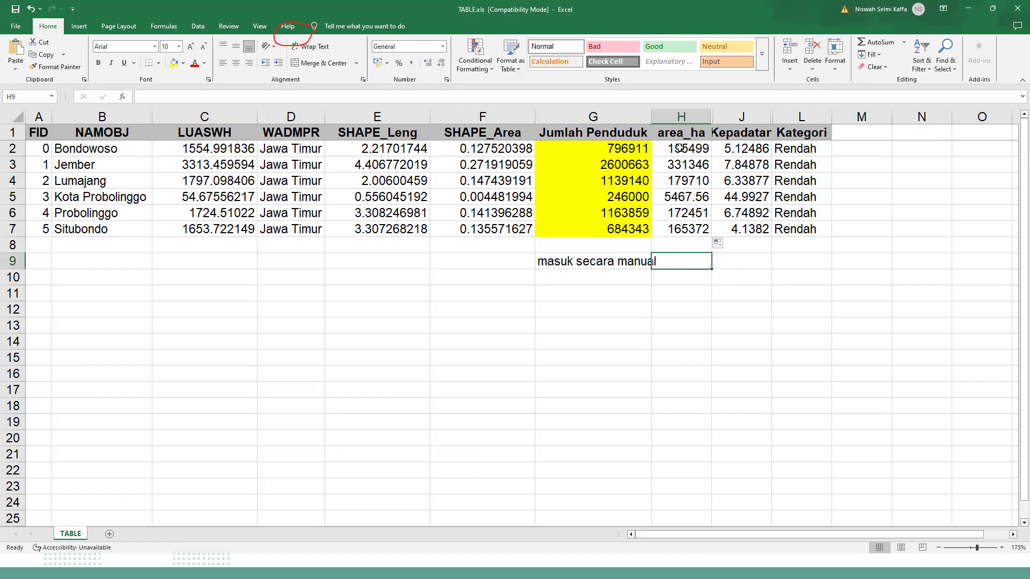
Enter the note "density = jumlah penduduk/area ha" in J9, below the Kepadatan column.
click(751, 149)
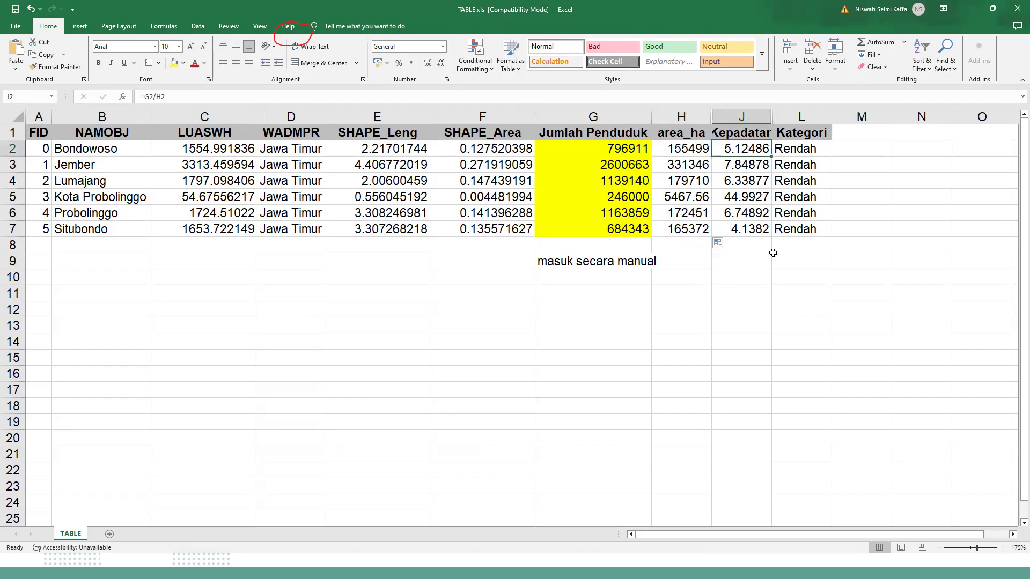
click(748, 261)
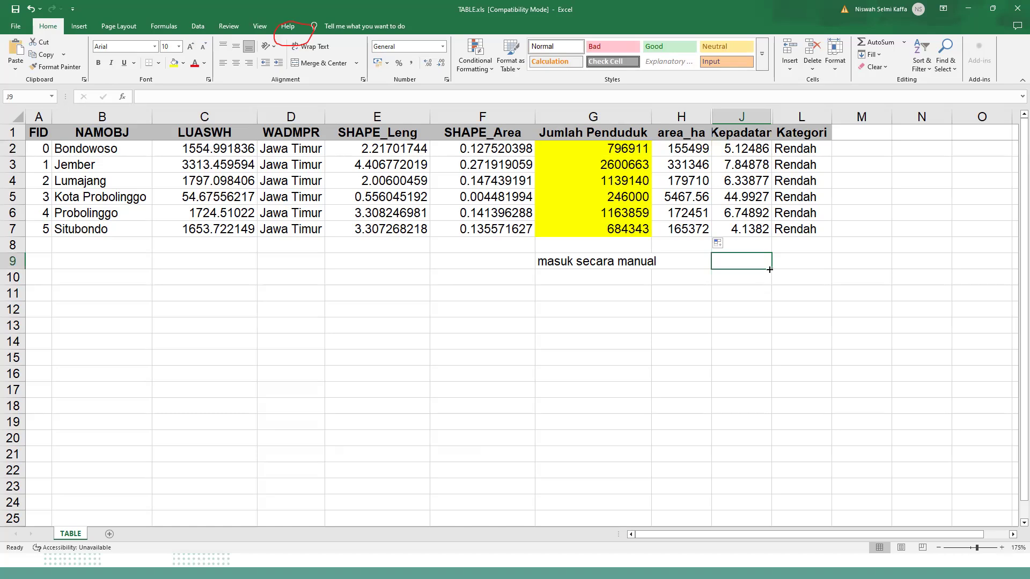
text(ensity =)
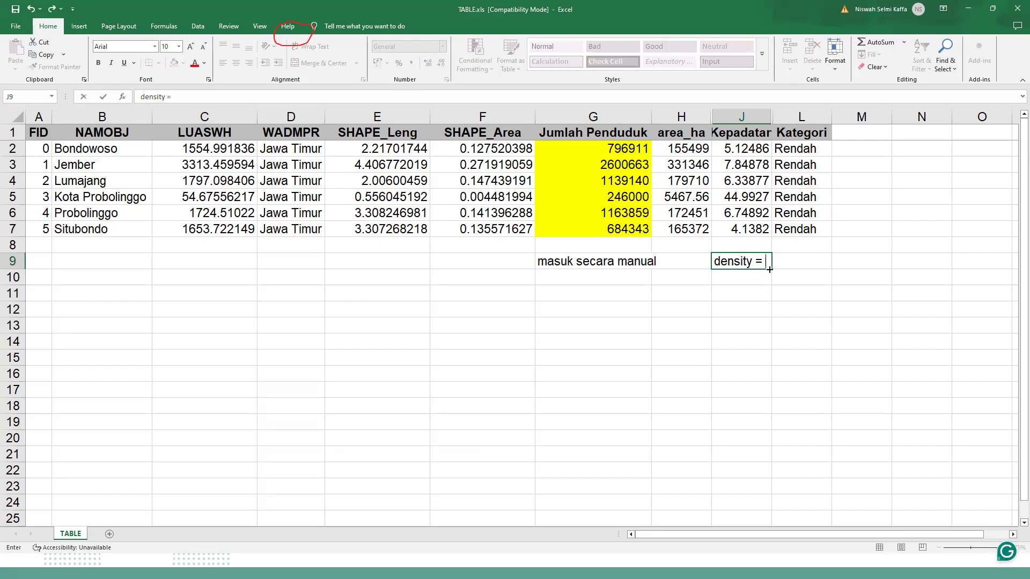
text( jumlah penduduk/area)
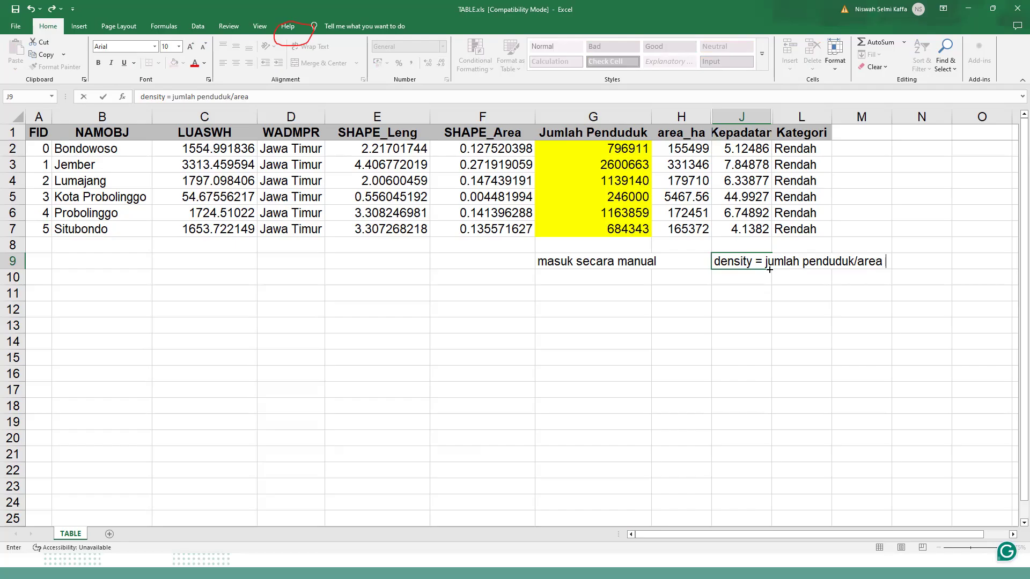
text(ha)
key(Return)
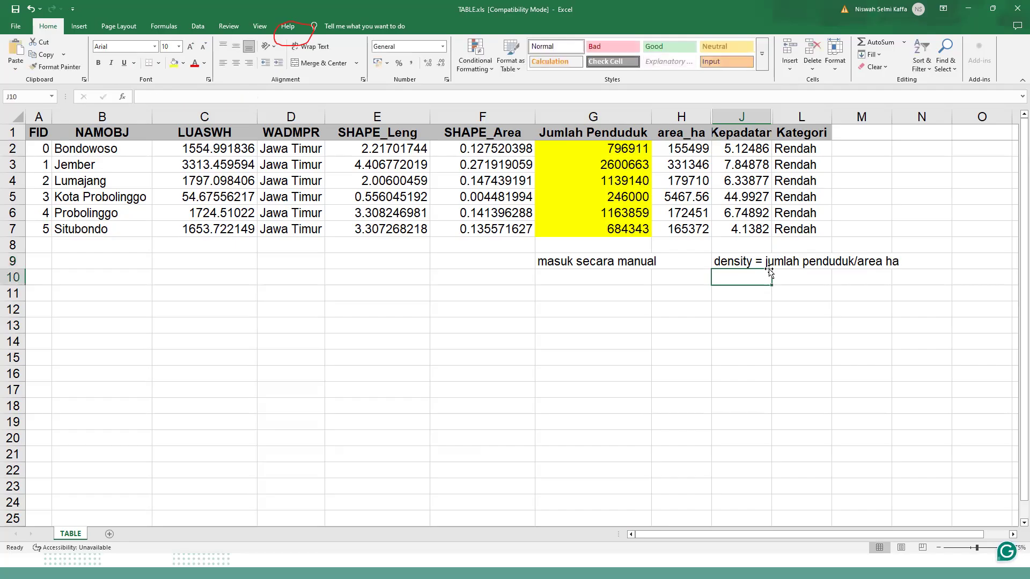
Examine the density formulas in the Kepadatan column from J2 to J7, including the cells that J2 references.
click(746, 151)
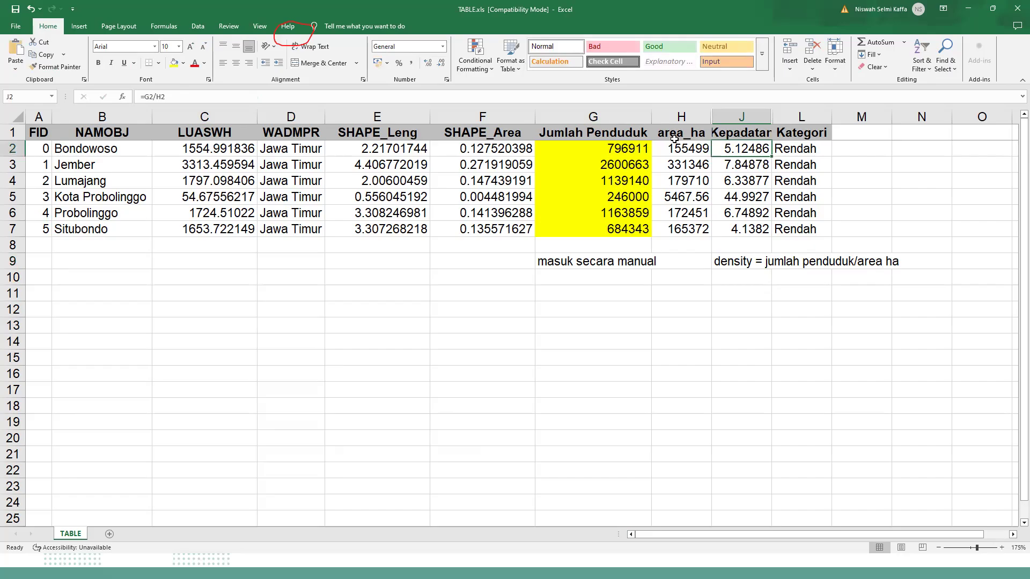
key(F2)
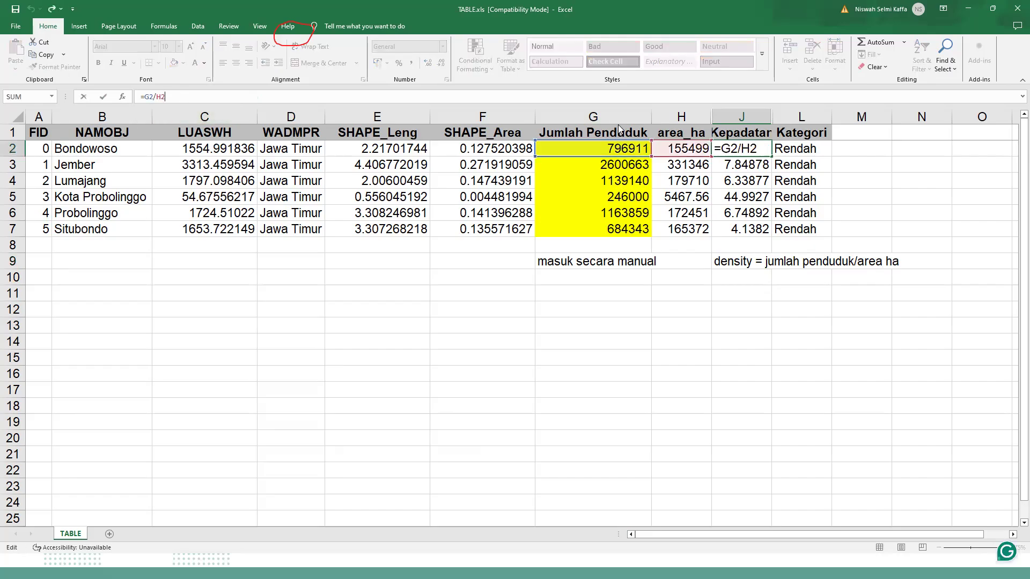
click(595, 118)
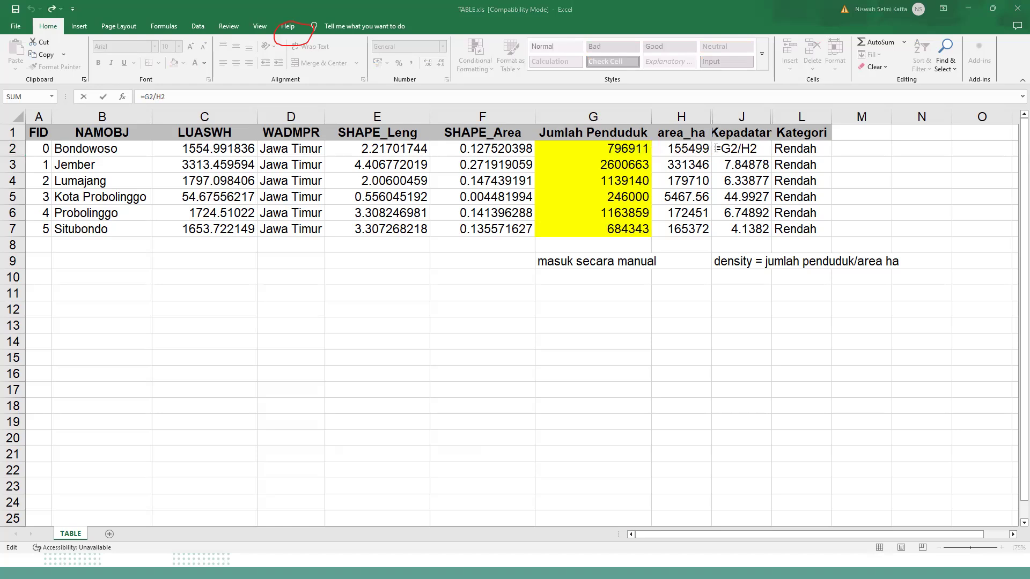
key(Escape)
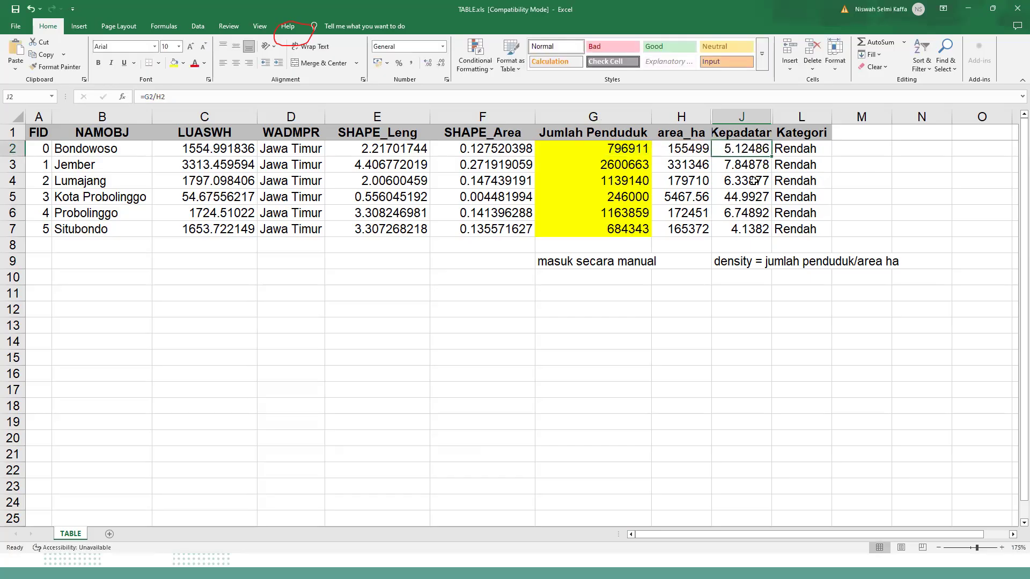
click(758, 165)
click(758, 179)
click(768, 198)
click(766, 212)
click(763, 233)
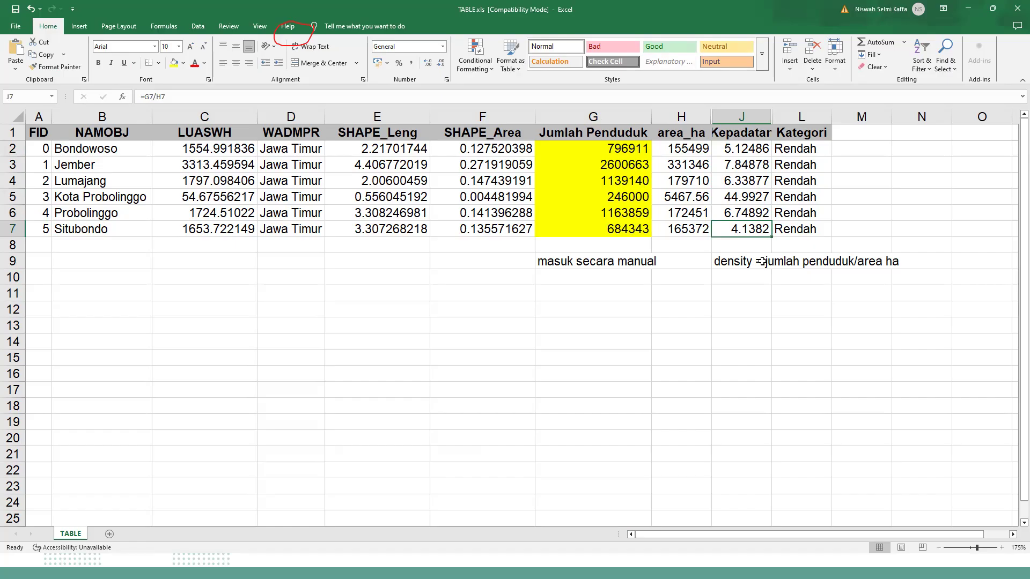
Inspect the classification formula in L2 of the Kategori column.
click(819, 147)
click(880, 224)
click(816, 152)
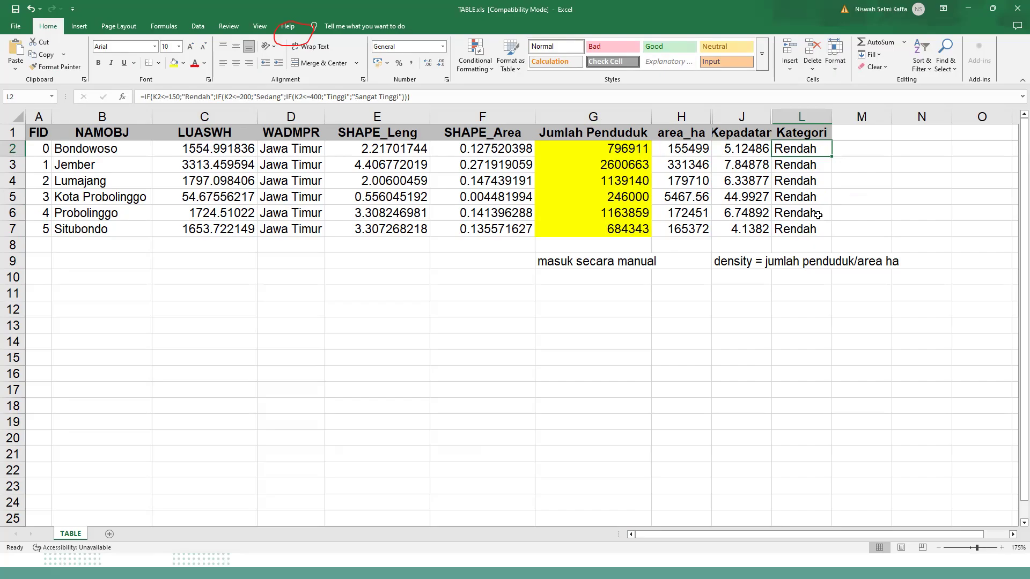
Compare the classification formulas in the Kategori column across cells L2 to L5.
click(835, 153)
click(813, 161)
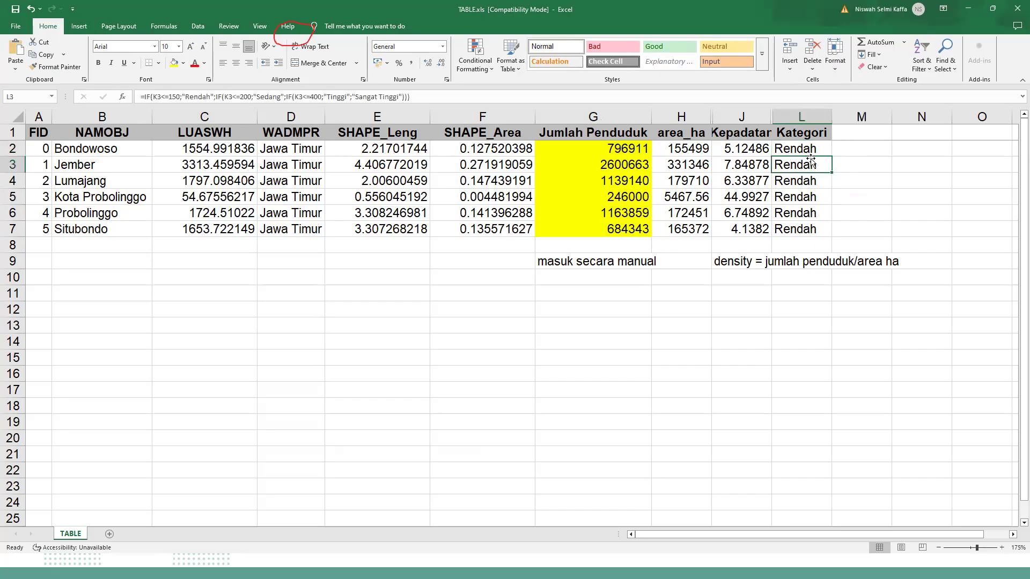
click(816, 153)
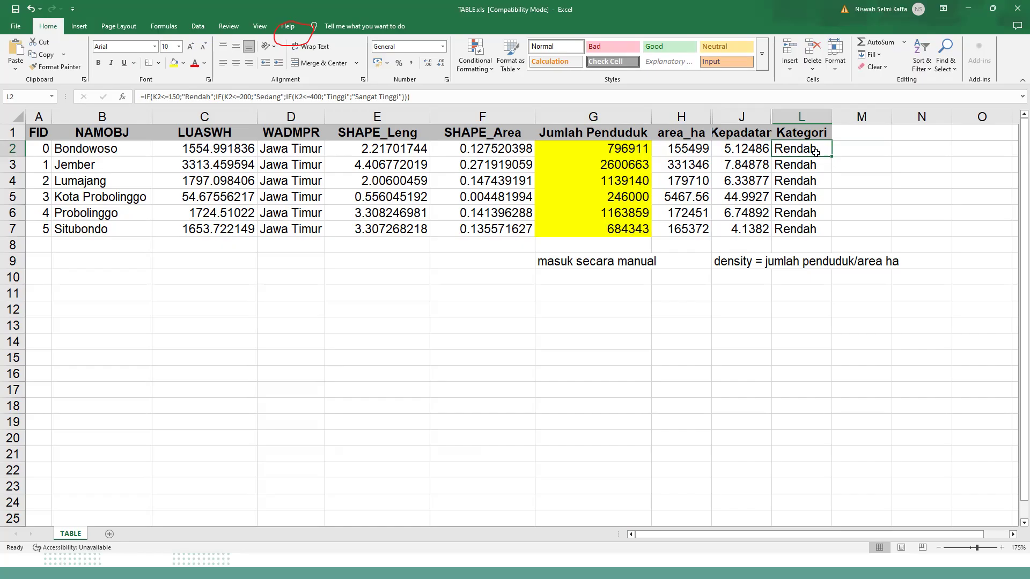
click(830, 187)
click(821, 152)
click(820, 168)
click(821, 152)
click(820, 168)
click(815, 198)
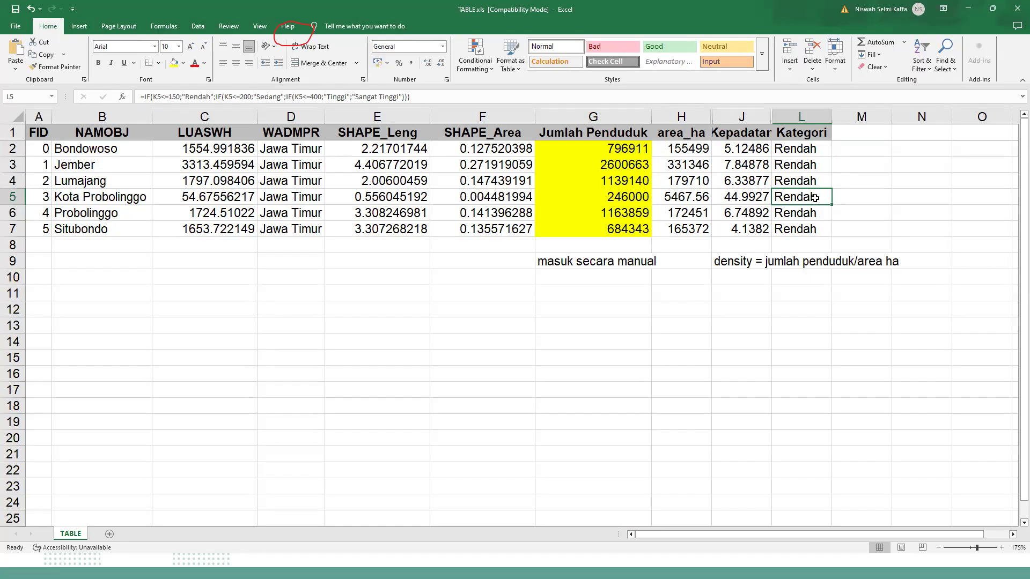
Open the classification formulas in L5 and L2 for reading and highlight the whole IF expression in L2.
click(414, 99)
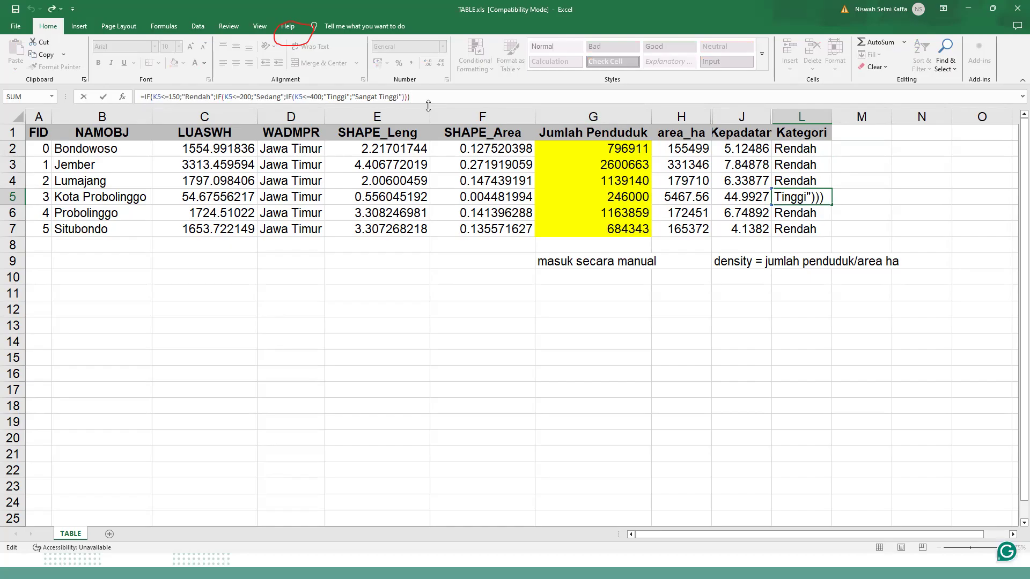
click(486, 312)
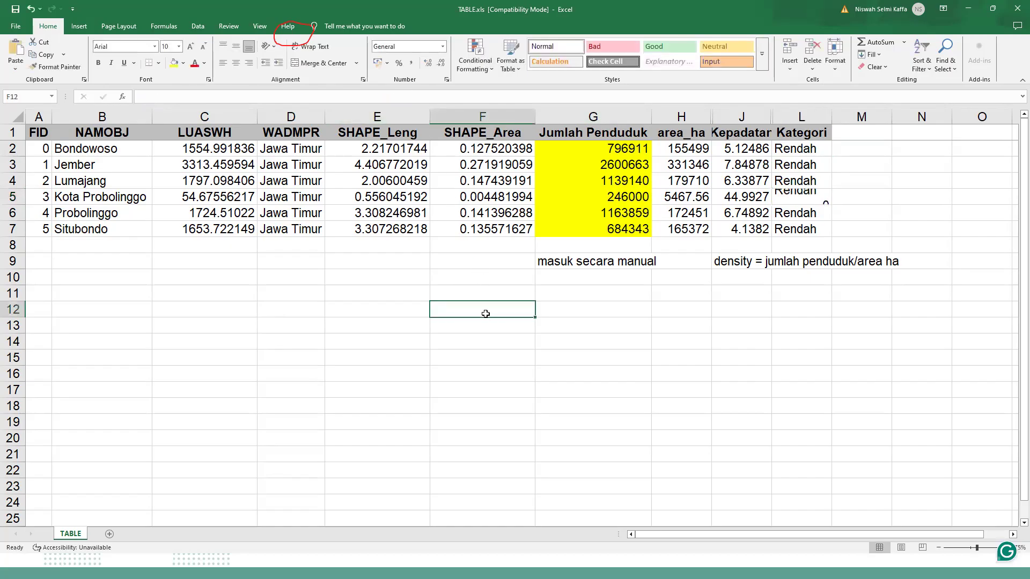
click(824, 152)
click(408, 97)
drag(407, 98, 132, 99)
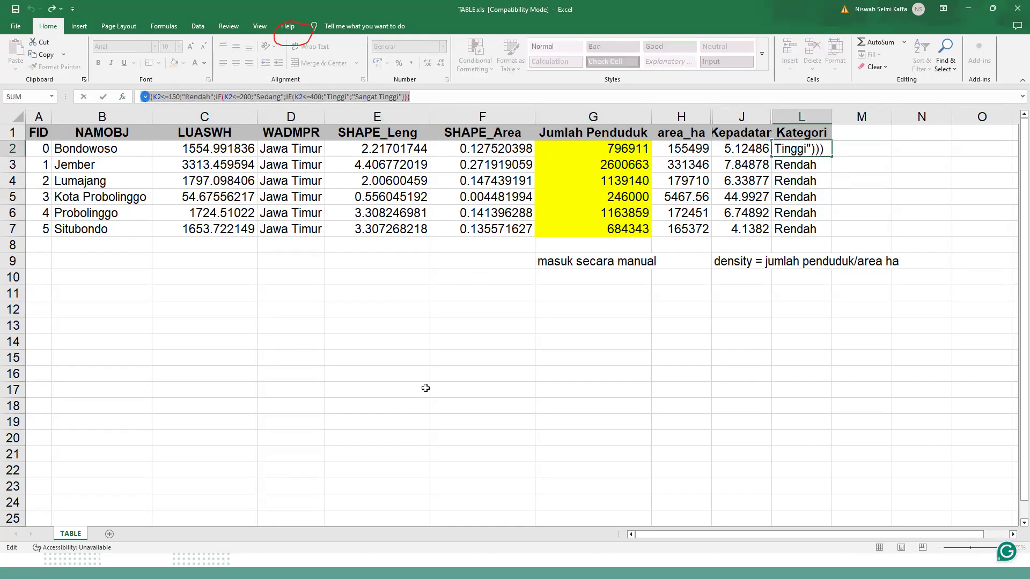
key(Escape)
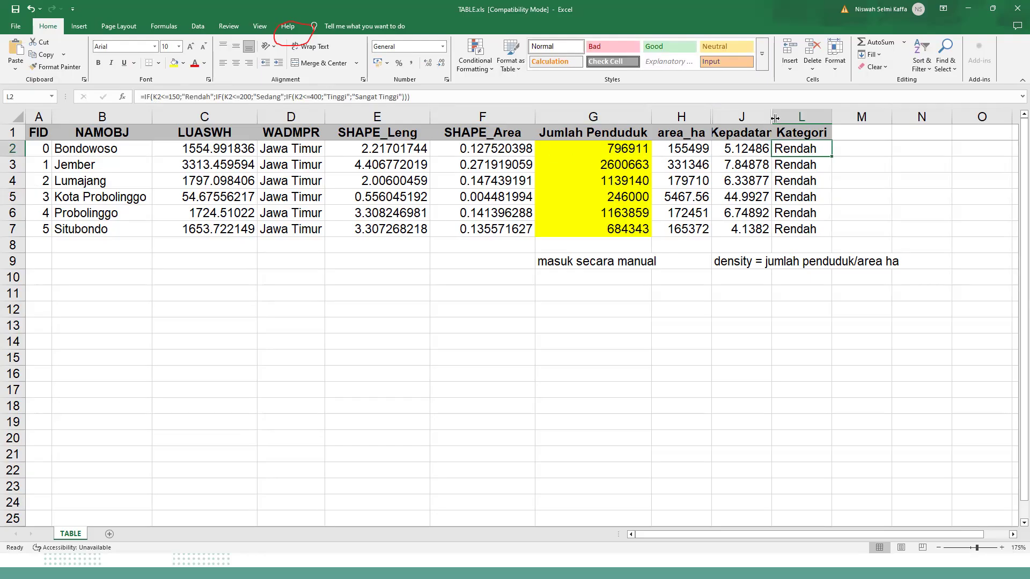
Unhide column K between Kepadatan and Kategori and inspect the cells in columns J and K.
click(752, 114)
click(790, 154)
drag(795, 119, 765, 115)
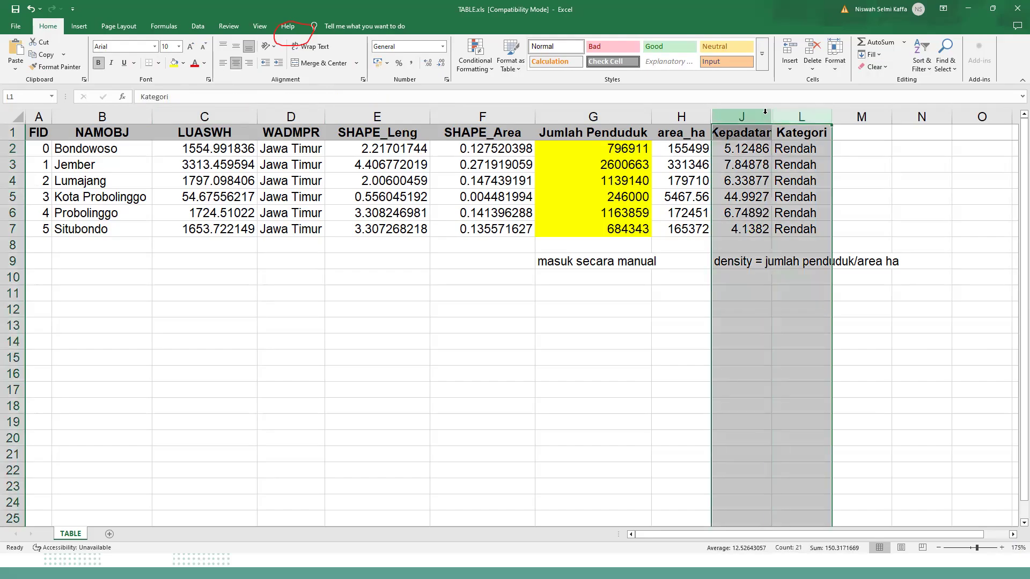
right_click(766, 116)
click(807, 284)
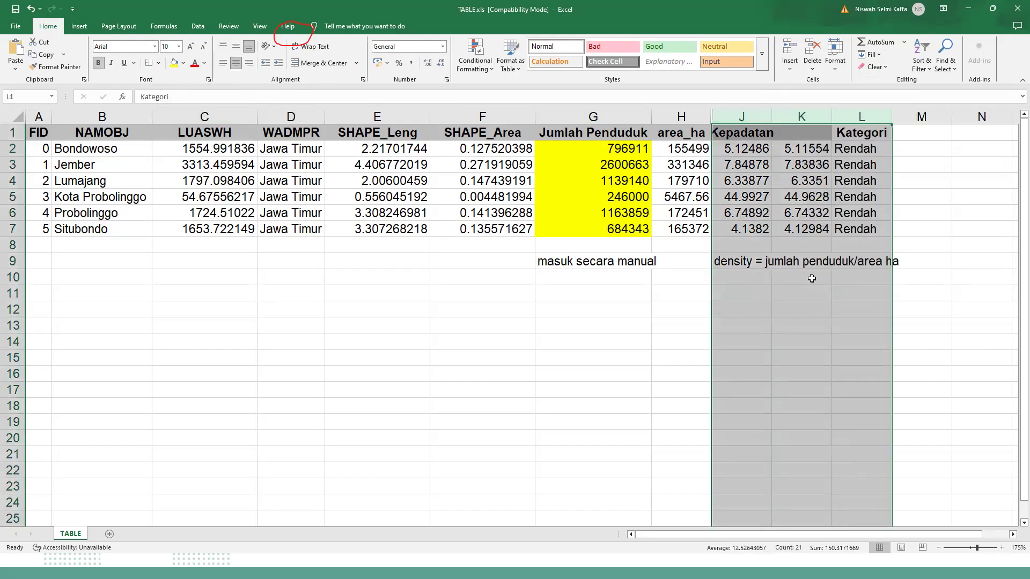
click(809, 165)
click(810, 150)
click(754, 180)
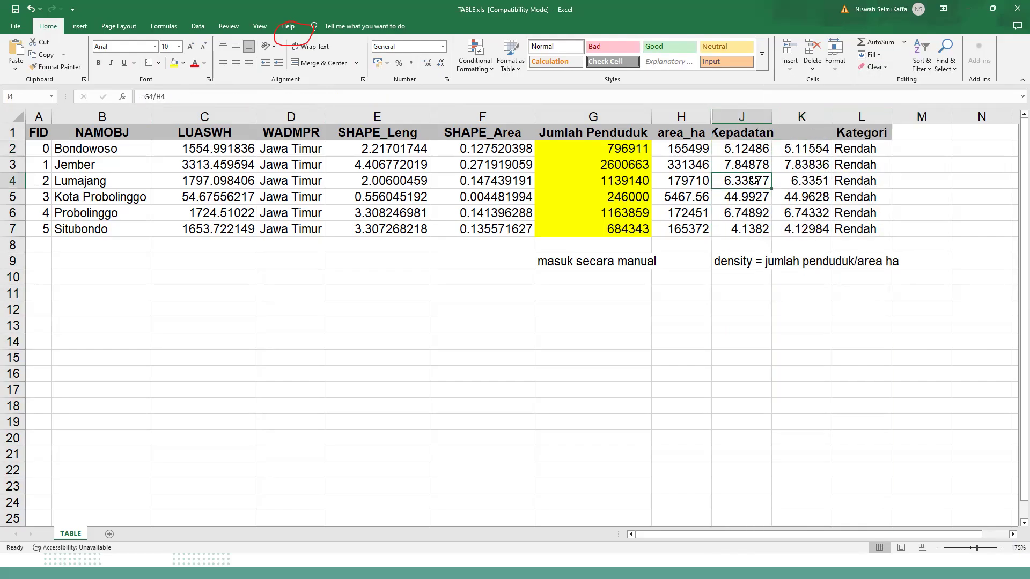
Examine the IF formula in L2, highlighting the thresholds 150, 200 and 400 and the categories Rendah, Sedang and Tinggi.
click(840, 150)
click(443, 98)
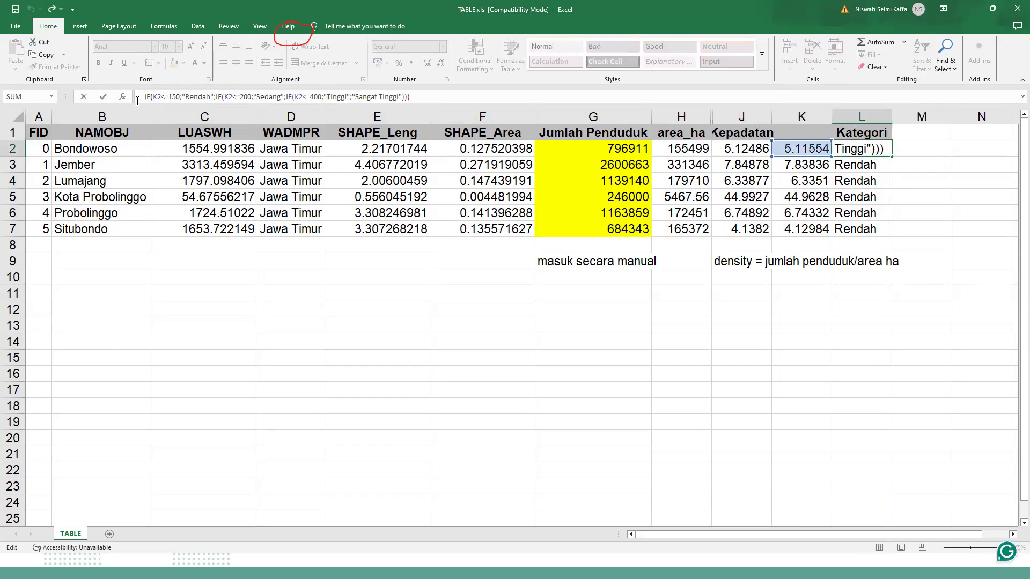
click(180, 98)
drag(180, 98, 171, 96)
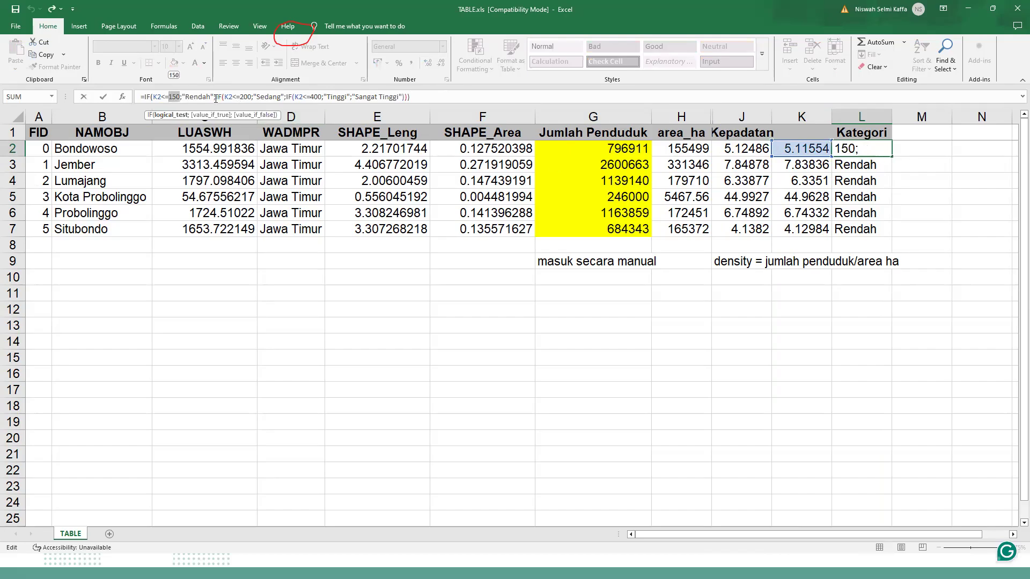
drag(214, 98, 182, 97)
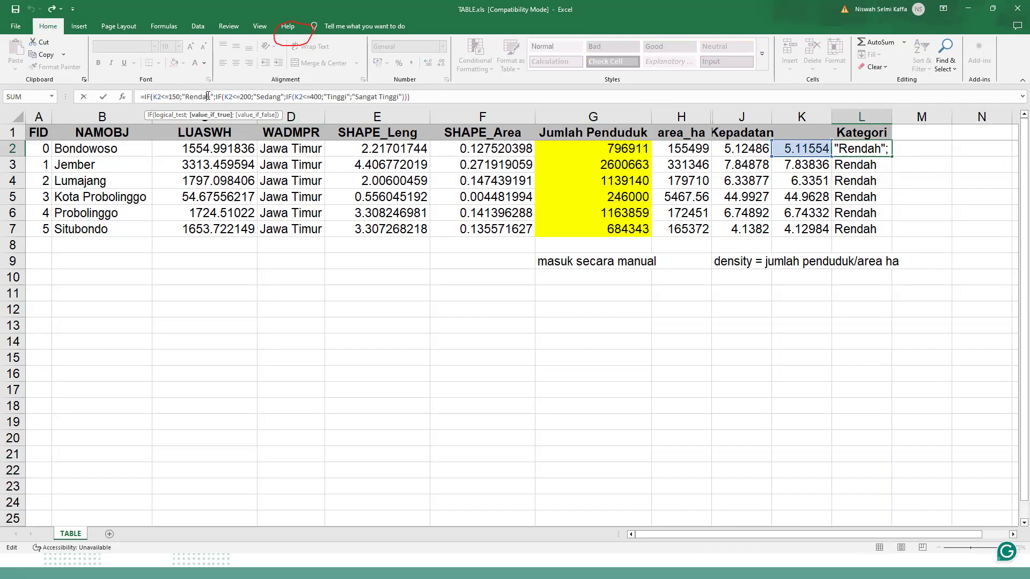
double_click(246, 98)
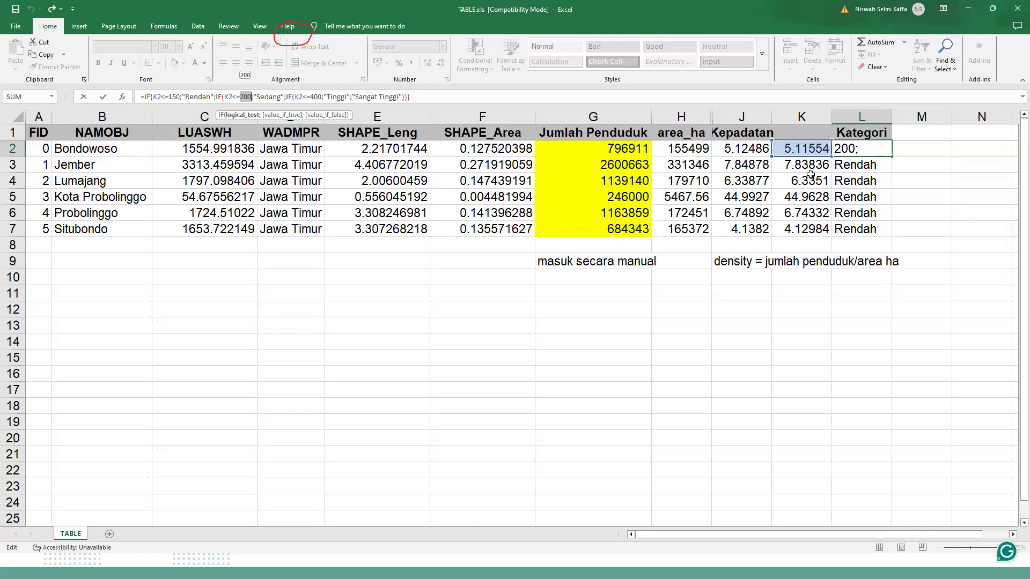
click(281, 114)
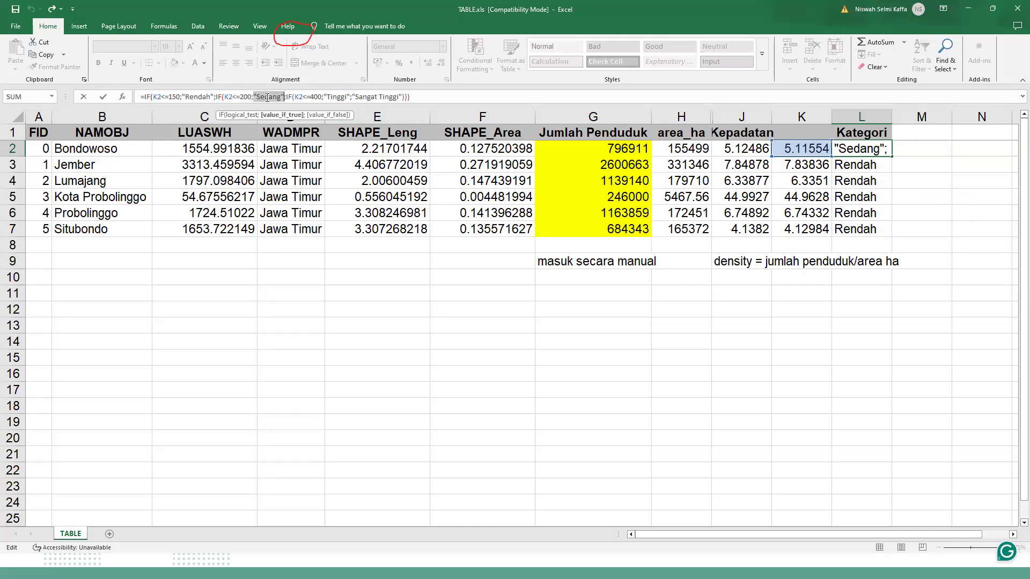
double_click(315, 97)
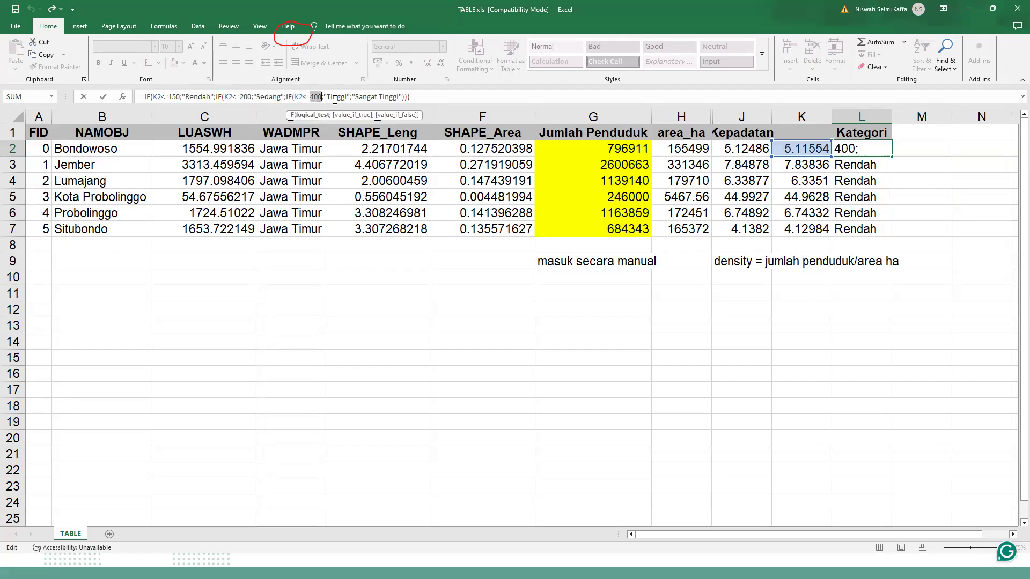
double_click(335, 97)
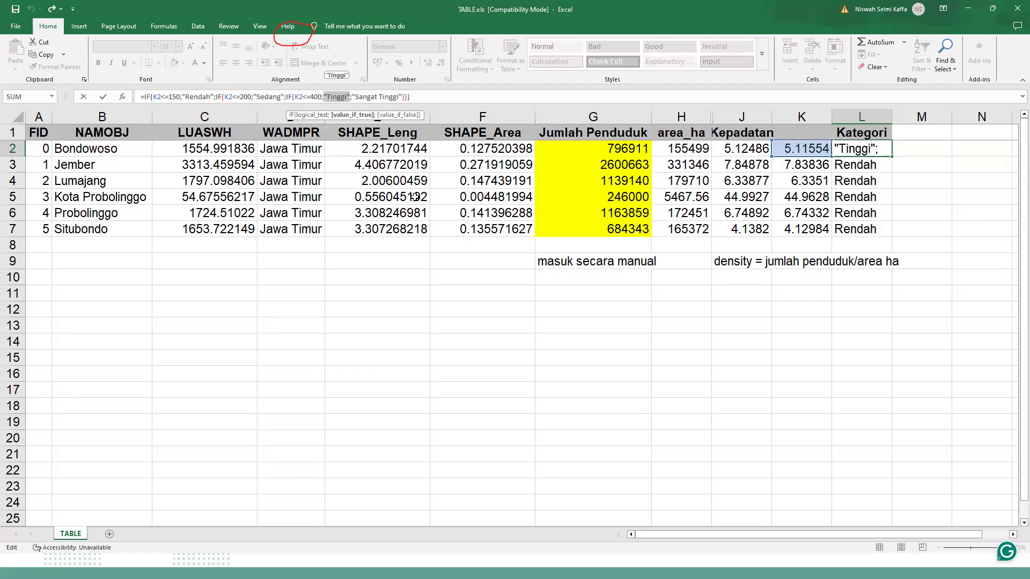
key(Escape)
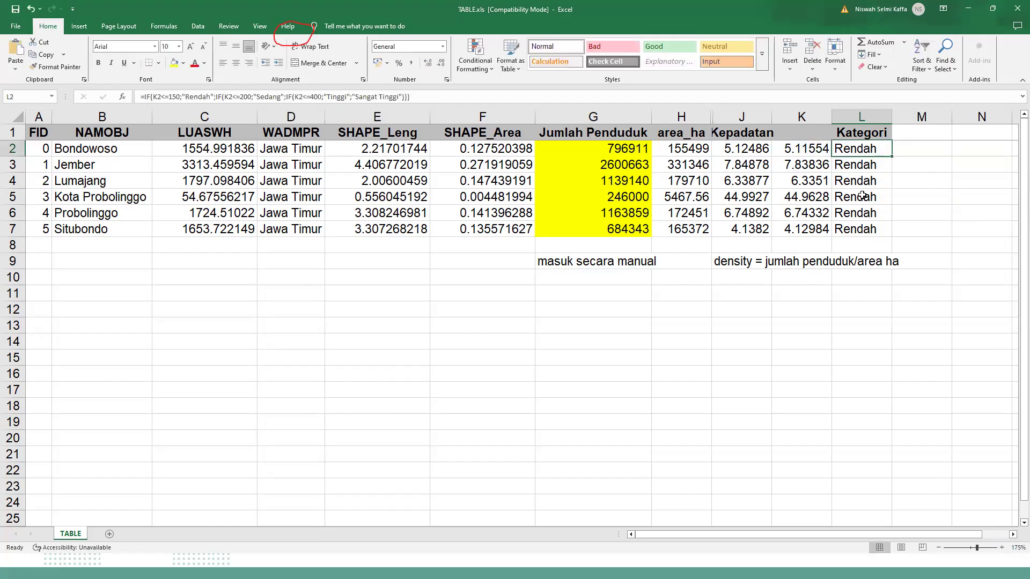
click(431, 99)
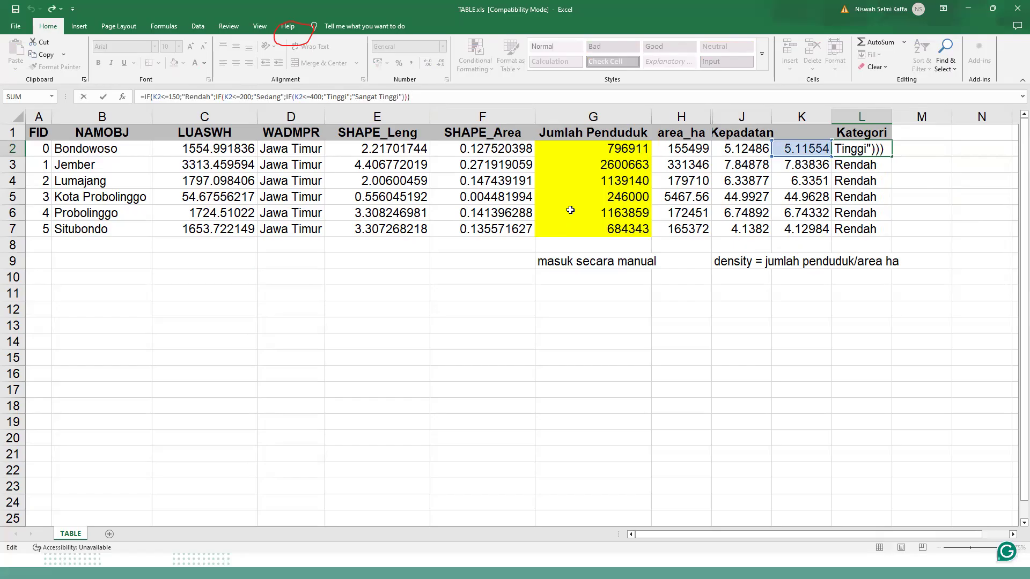
click(913, 296)
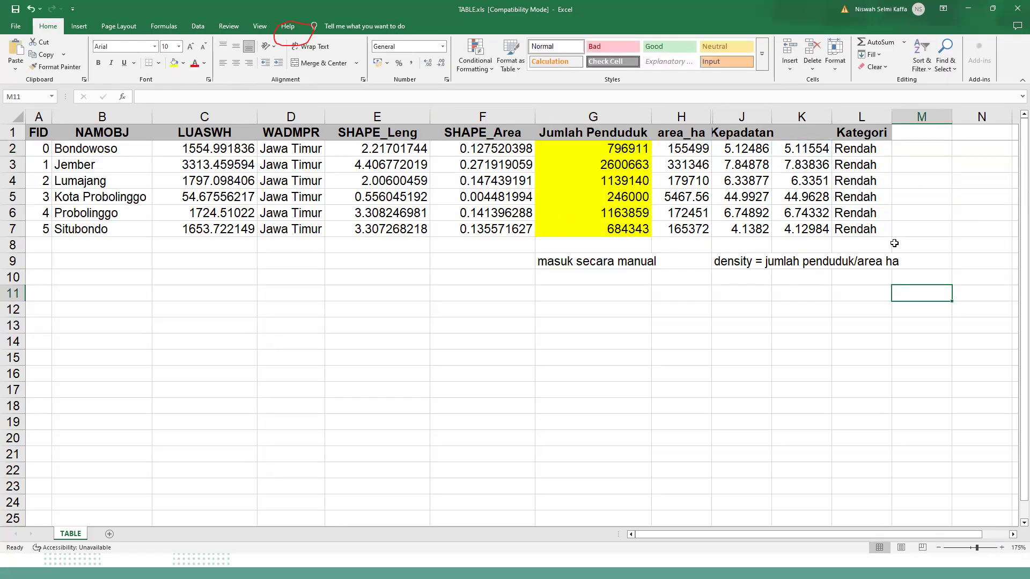
click(886, 151)
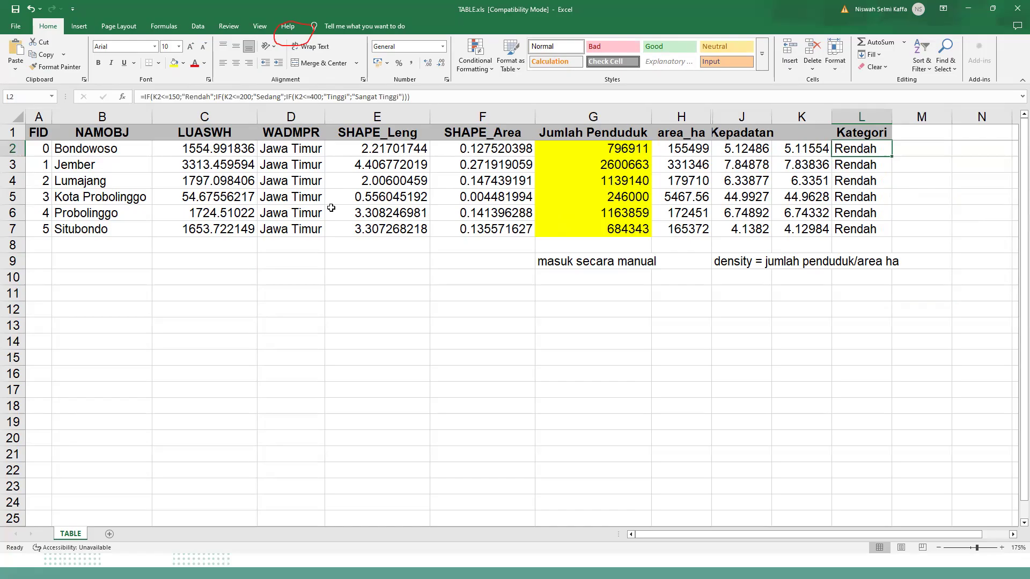
Review the calculated density values in J2:J7 and the category results in L2:L7.
click(789, 360)
click(872, 146)
click(872, 240)
drag(862, 132, 869, 225)
click(870, 190)
drag(869, 146, 869, 230)
click(801, 294)
drag(742, 152, 744, 228)
drag(857, 151, 864, 230)
click(614, 368)
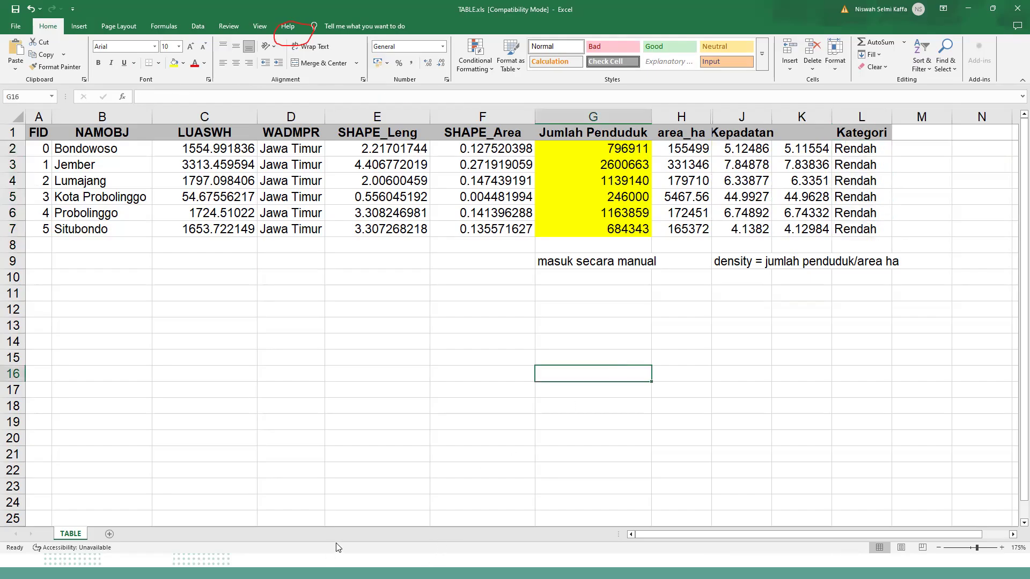
Switch to ArcMap, look through the UNION2 attribute table and close it.
key(super)
mouse_move(375, 564)
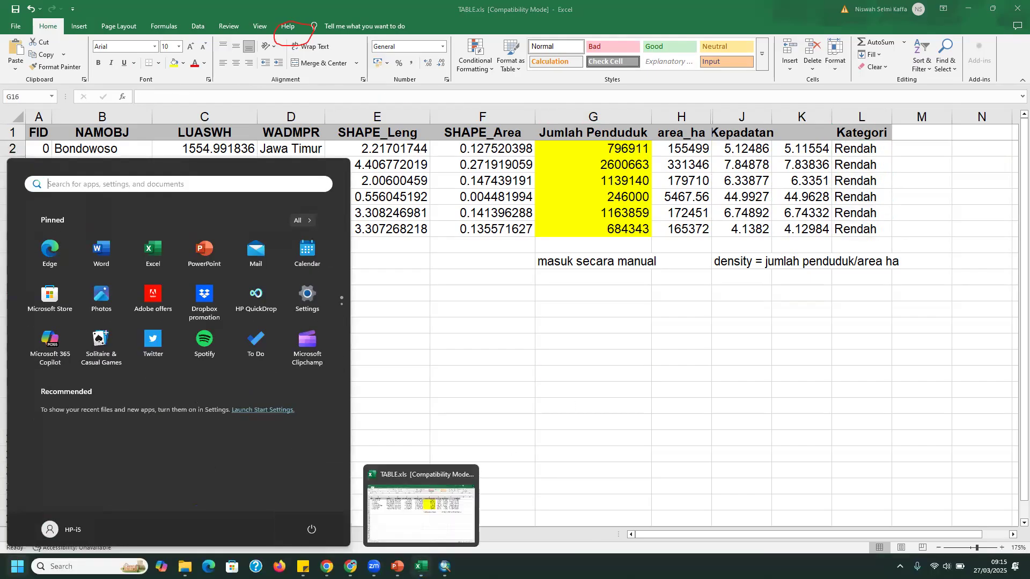
mouse_move(445, 566)
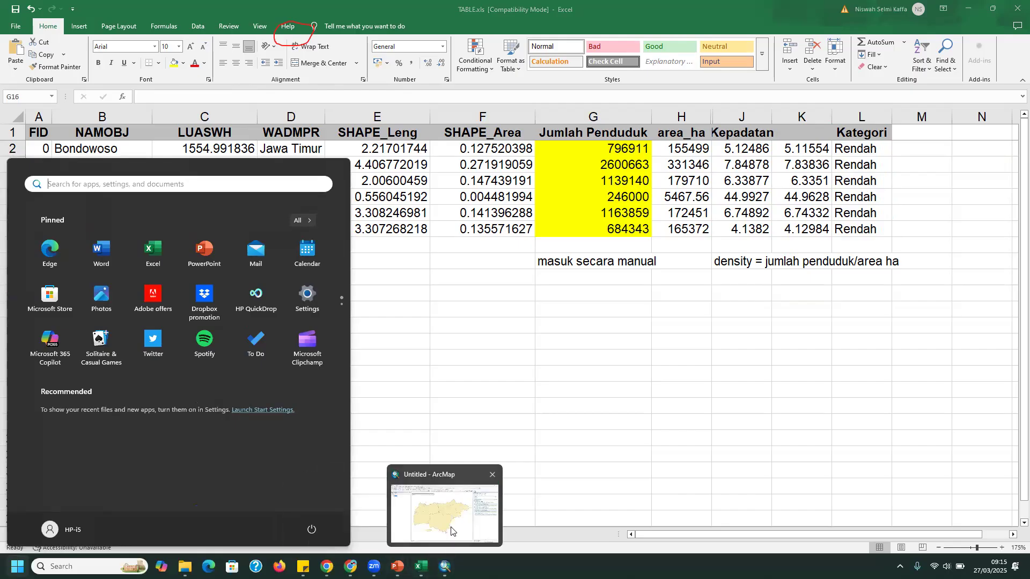
click(463, 513)
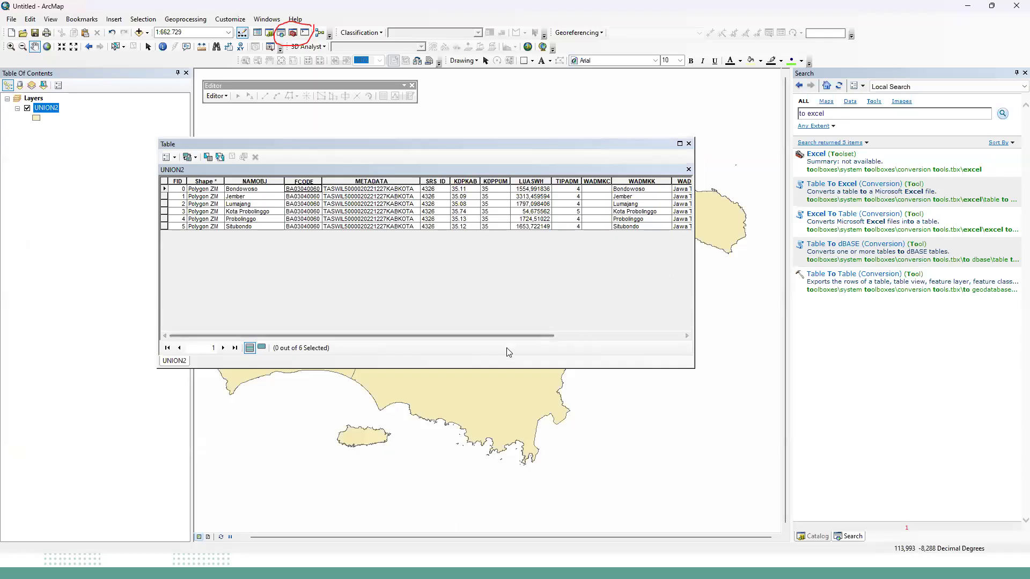
drag(517, 335, 369, 299)
click(690, 144)
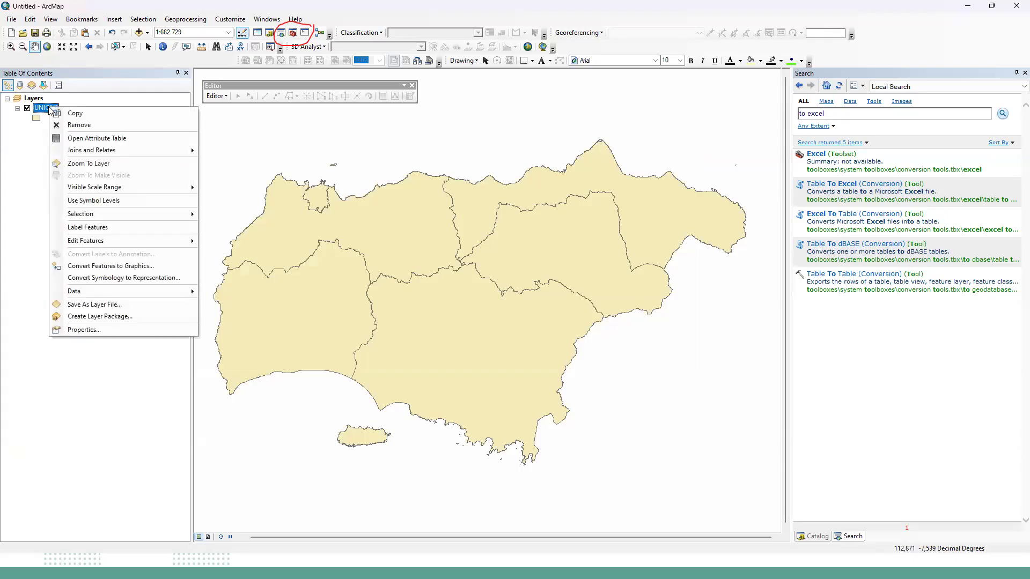
Start a join of table attributes to the UNION2 layer based on its FID field and browse for the table to join.
mouse_move(83, 154)
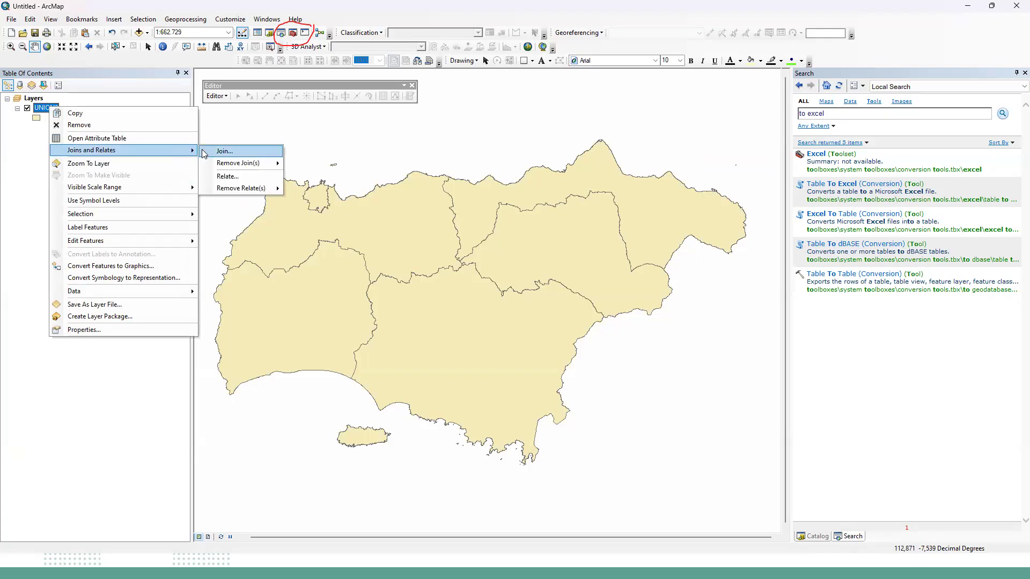
click(244, 152)
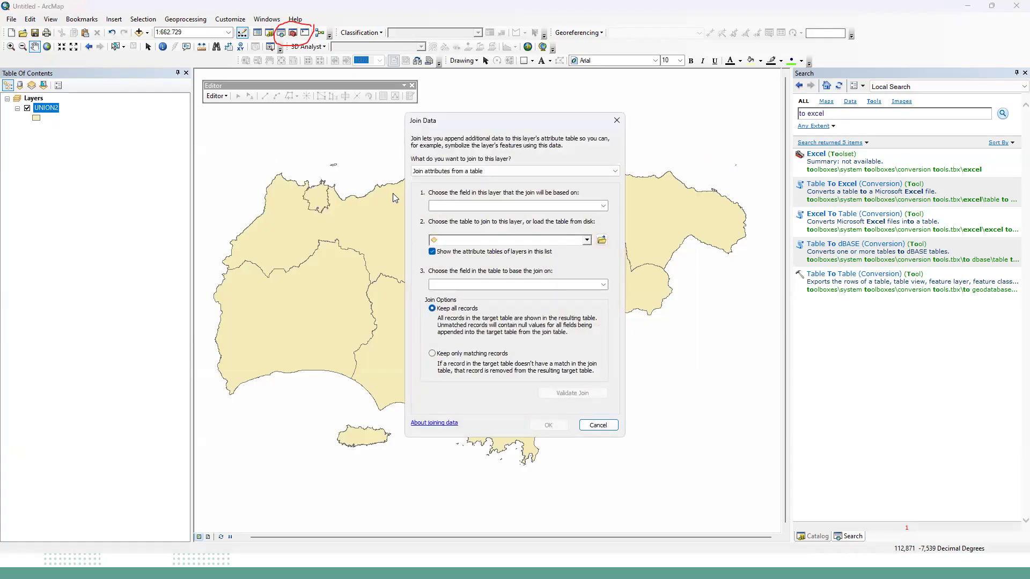
click(604, 206)
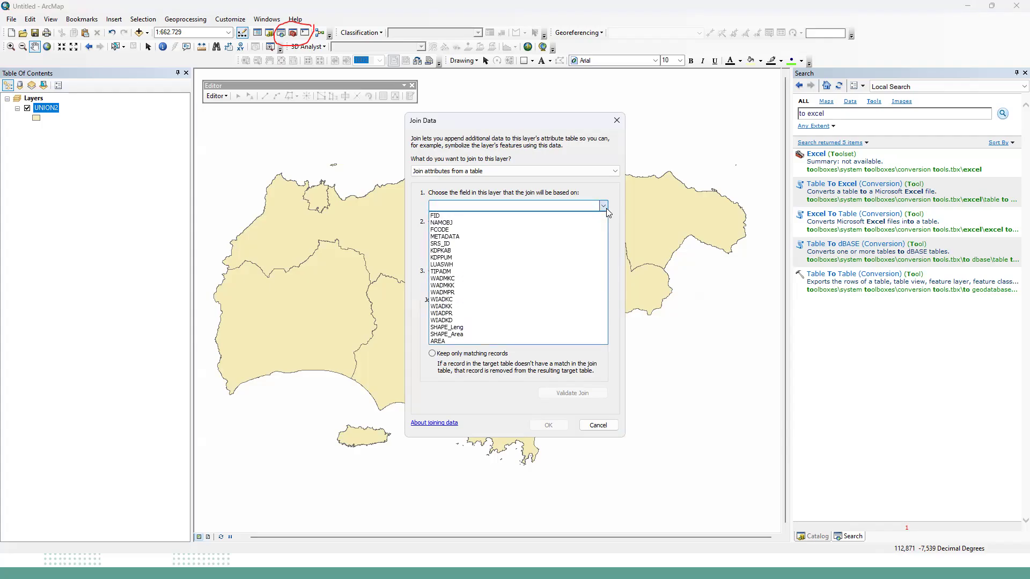
click(587, 215)
click(563, 286)
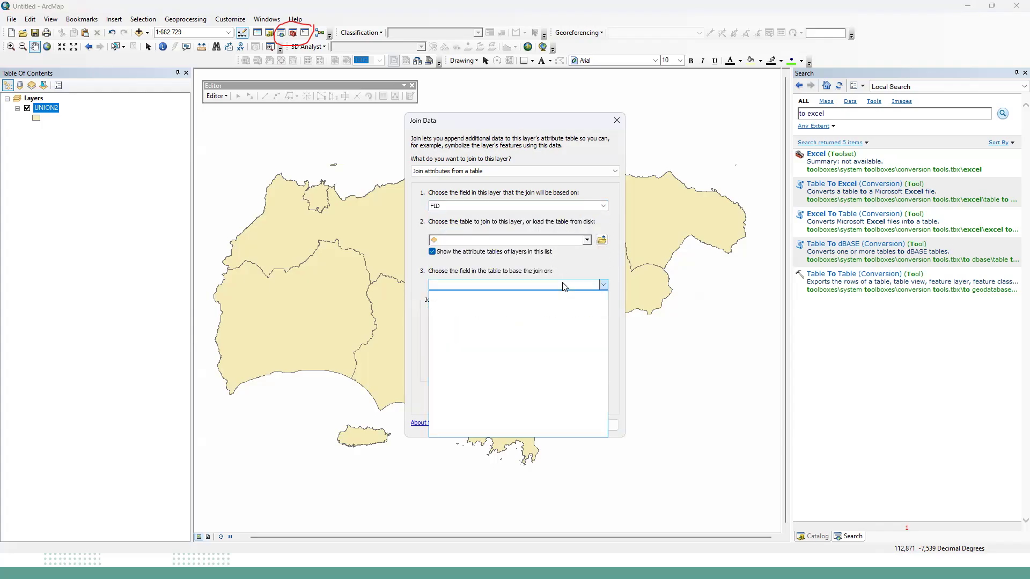
click(588, 241)
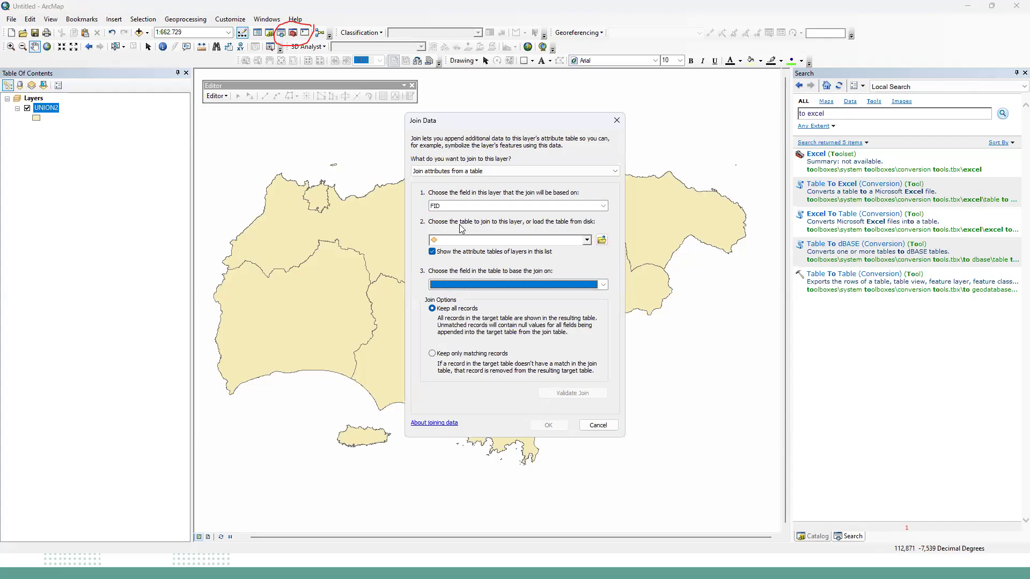
click(599, 240)
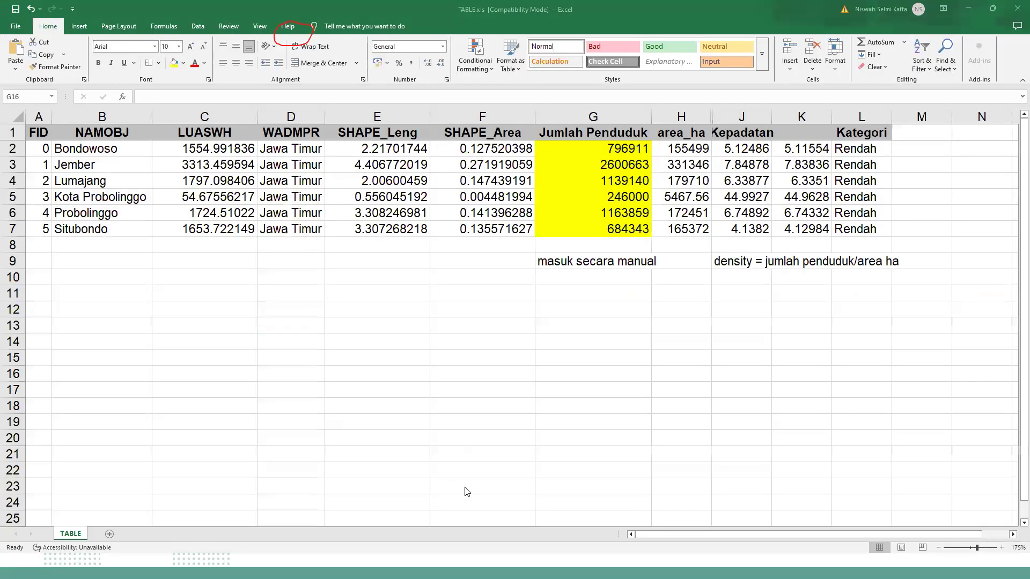
Switch to the PowerPoint slide show to view the "Hasil Analisis Excel" slide.
key(super)
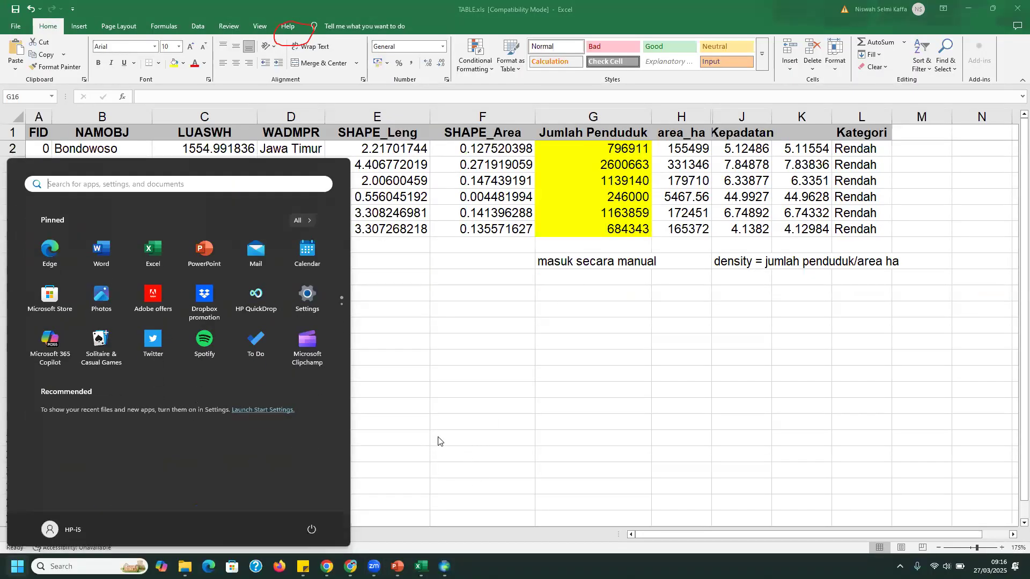
mouse_move(397, 564)
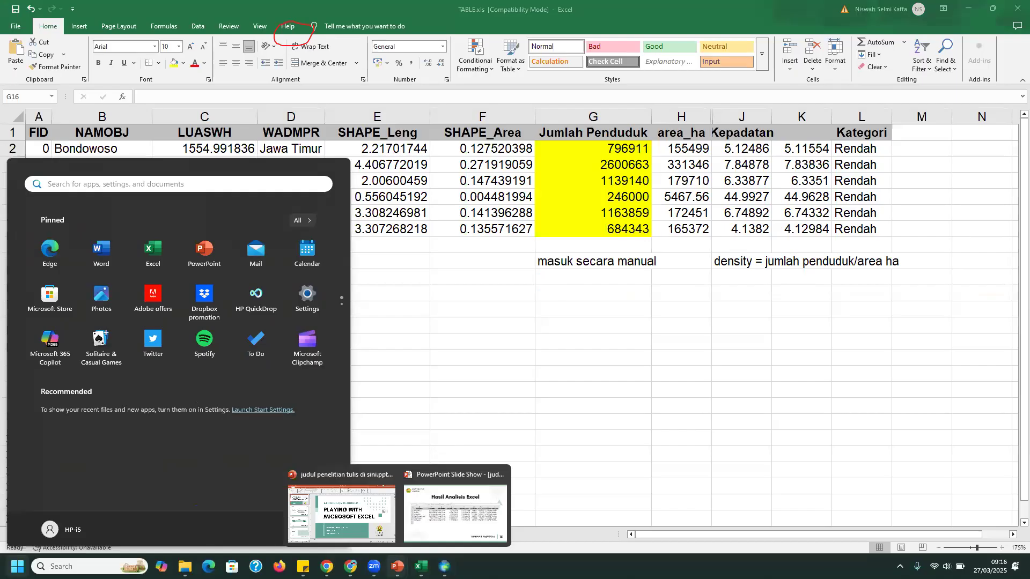
click(455, 512)
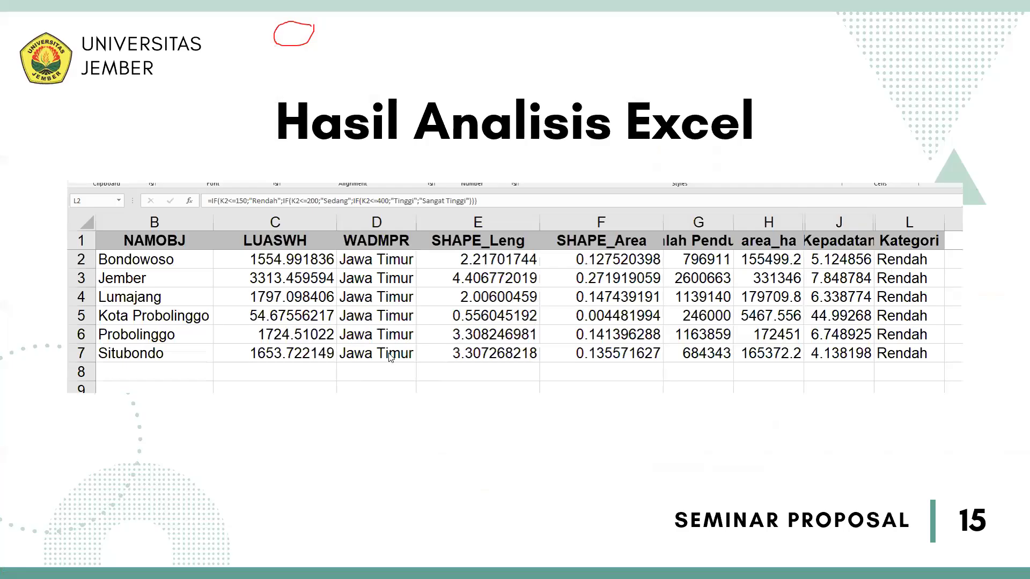
Look through the slides showing the Join command and the joined attribute table, ending back on slide 16.
click(381, 331)
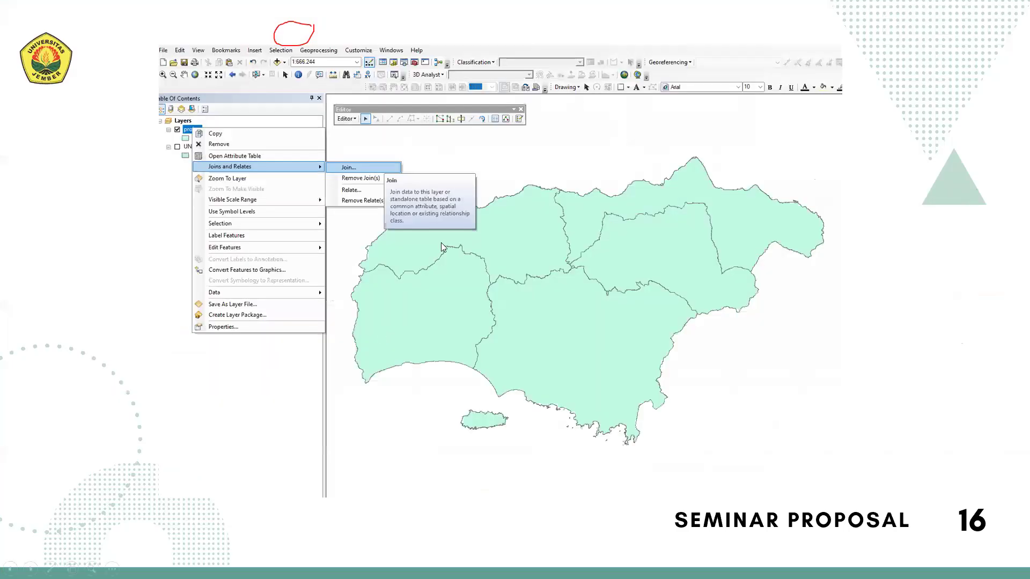
click(372, 176)
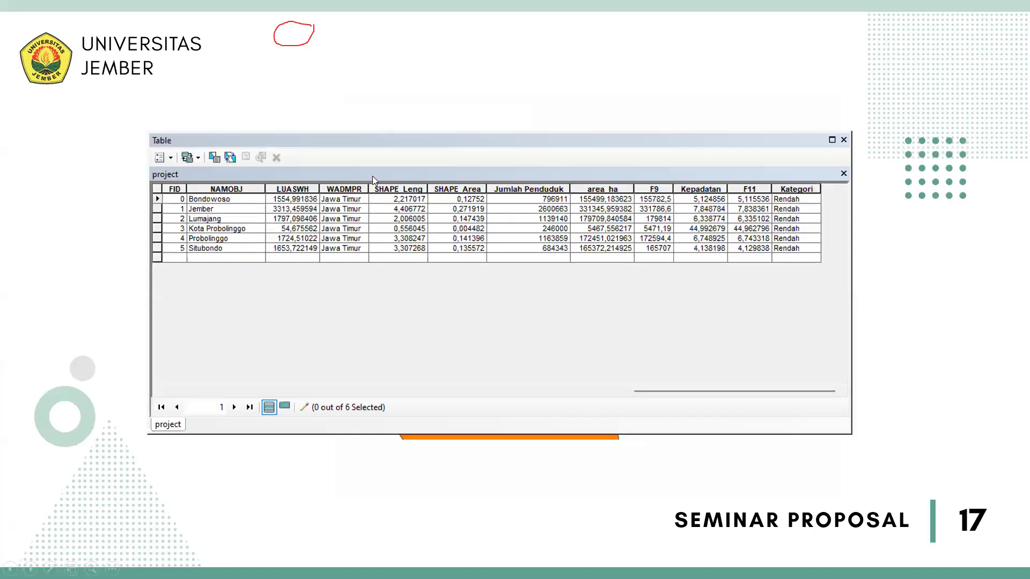
key(Left)
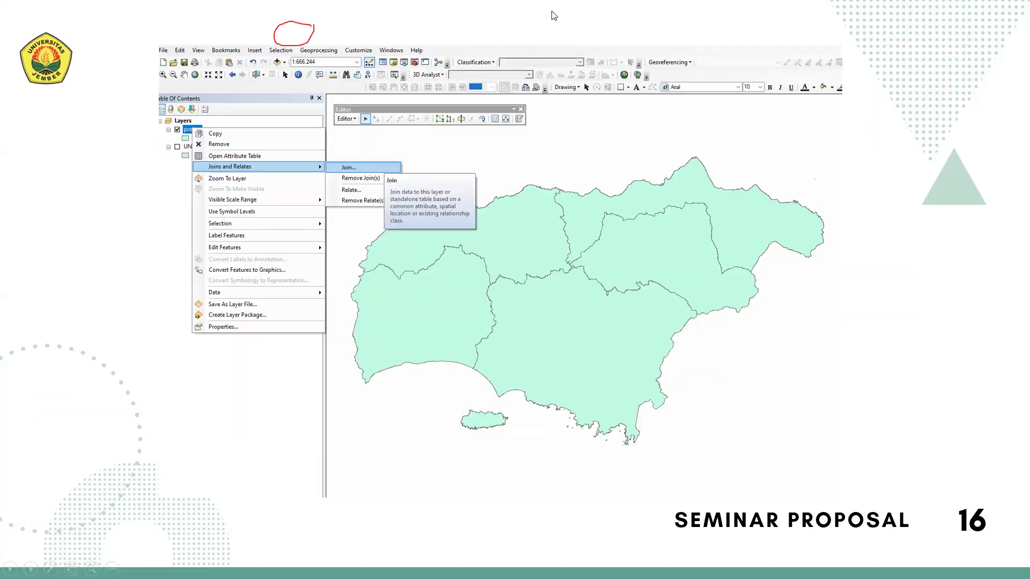
Draw a red rectangular frame with the pen around the eastern half of the map on slide 16.
key(ctrl+p)
mouse_move(569, 414)
mouse_down()
mouse_move(552, 149)
mouse_move(804, 155)
mouse_move(805, 480)
mouse_up()
drag(608, 449, 807, 464)
mouse_move(594, 243)
mouse_down()
mouse_move(603, 223)
mouse_move(614, 245)
mouse_up()
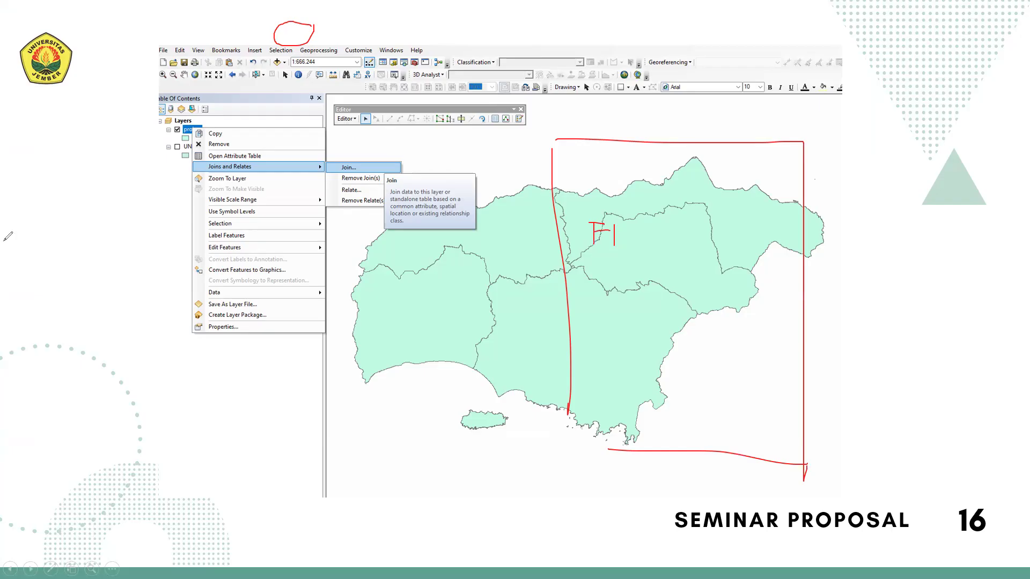
key(ctrl+z)
key(ctrl+z)
key(ctrl+z)
key(ctrl+z)
Handwrite the heading "Kolom acuan:" twice inside the red frame, once in its upper part and once in its lower part.
mouse_move(583, 214)
mouse_down()
mouse_move(583, 237)
mouse_move(603, 228)
mouse_up()
mouse_move(610, 221)
mouse_down()
mouse_move(605, 229)
mouse_move(610, 220)
mouse_up()
mouse_move(619, 216)
mouse_down()
mouse_move(619, 232)
mouse_move(633, 216)
mouse_move(653, 231)
mouse_move(712, 212)
mouse_move(719, 228)
mouse_move(725, 216)
mouse_move(739, 222)
mouse_up()
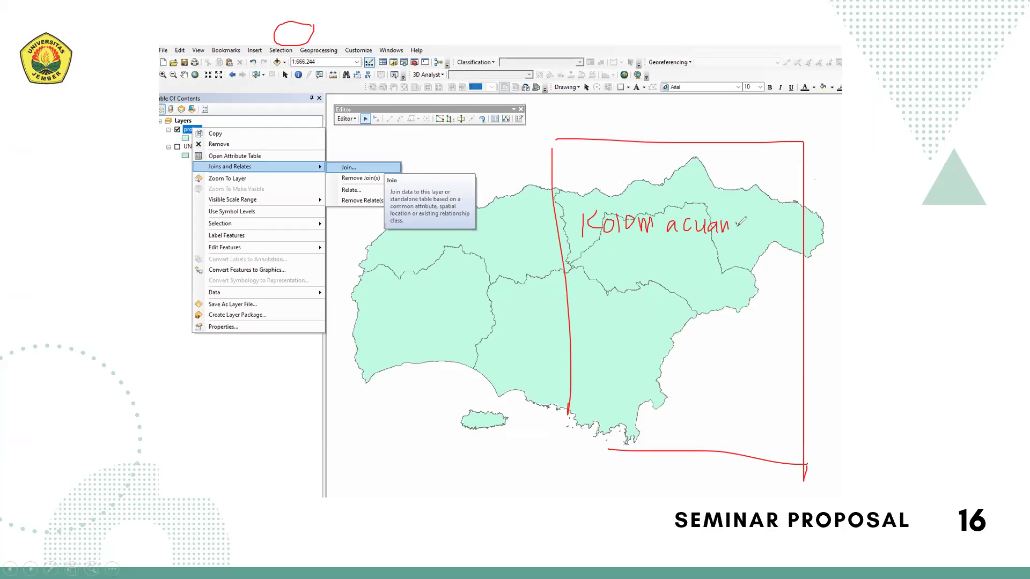
drag(603, 348, 605, 374)
mouse_move(614, 348)
mouse_down()
mouse_move(613, 371)
mouse_move(623, 350)
mouse_move(697, 366)
mouse_move(752, 361)
mouse_up()
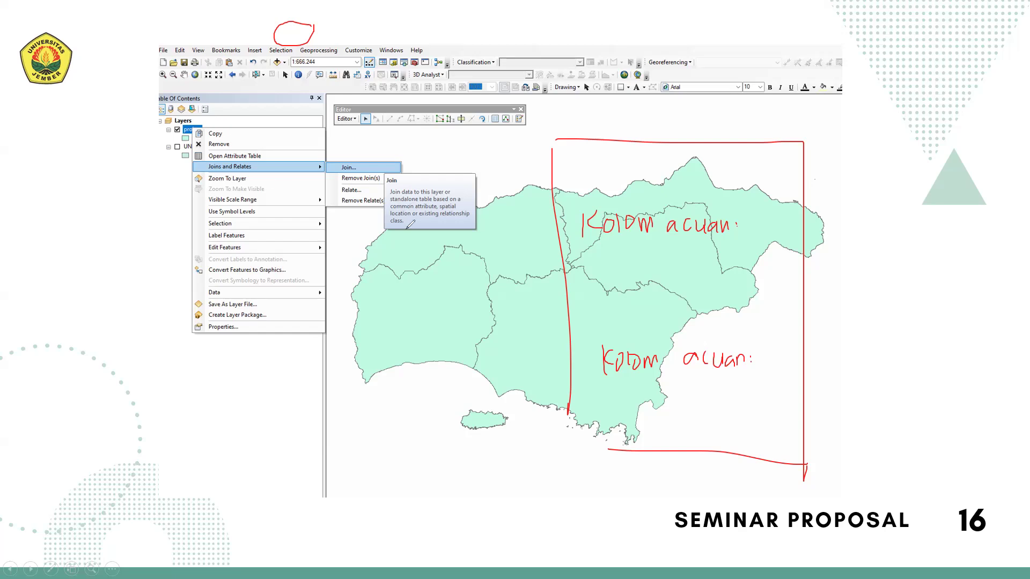
Handwrite a dash and "FID" beneath each "Kolom acuan:" heading, and advance to slide 17 with the joined attribute table.
drag(604, 268, 642, 268)
drag(642, 390, 647, 390)
mouse_move(665, 265)
mouse_down()
mouse_move(665, 282)
mouse_move(671, 263)
mouse_move(680, 282)
mouse_move(698, 274)
mouse_move(683, 285)
mouse_up()
mouse_move(673, 385)
mouse_down()
mouse_move(675, 402)
mouse_move(687, 383)
mouse_move(697, 403)
mouse_up()
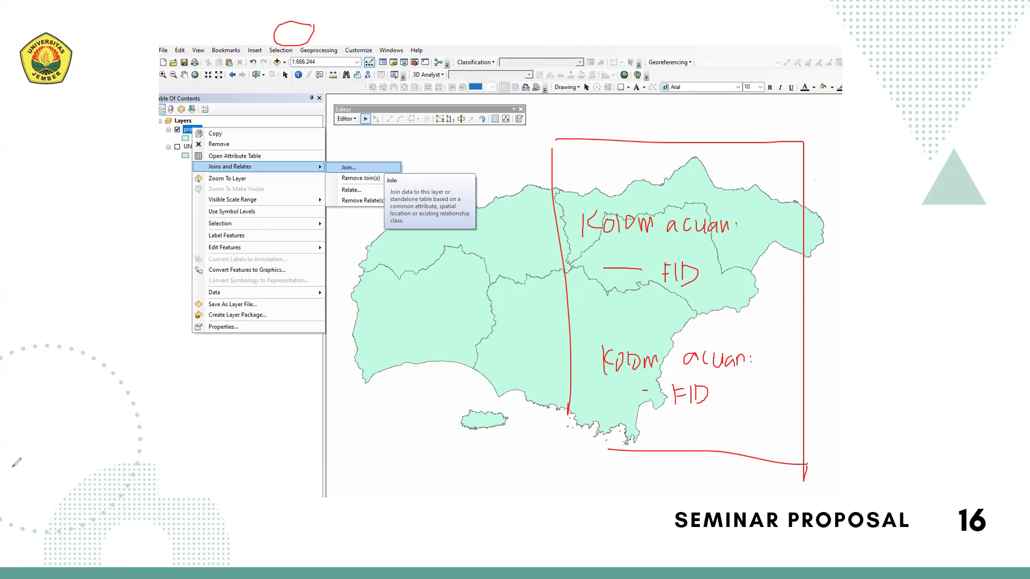
key(Right)
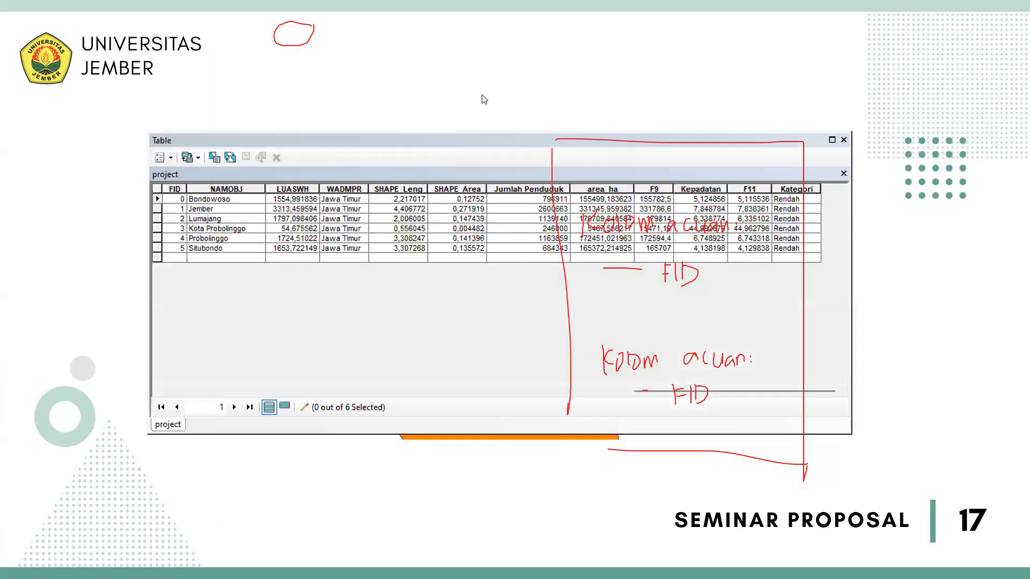
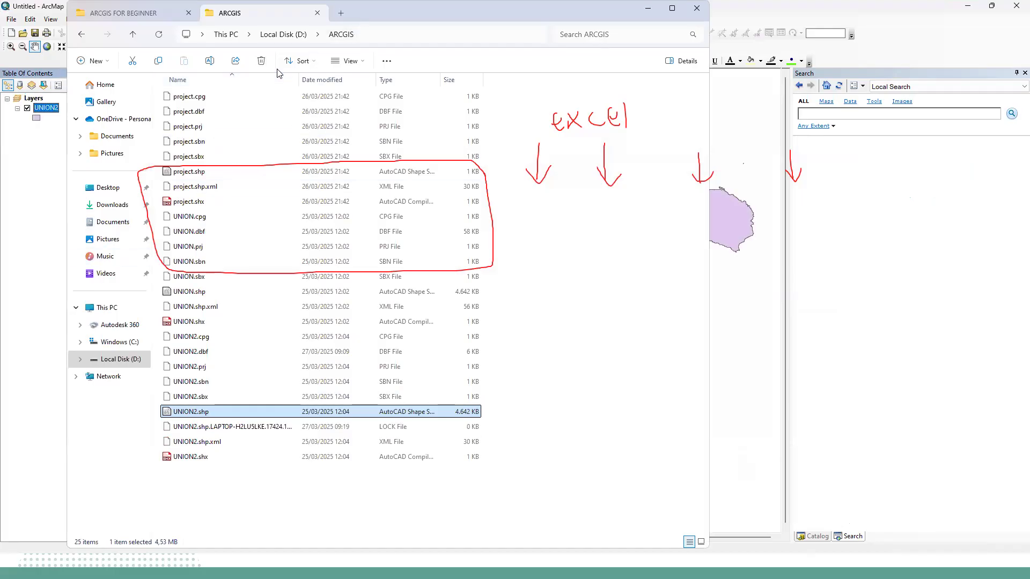
Switch to the ArcMap window containing the UNION2 layer.
click(41, 8)
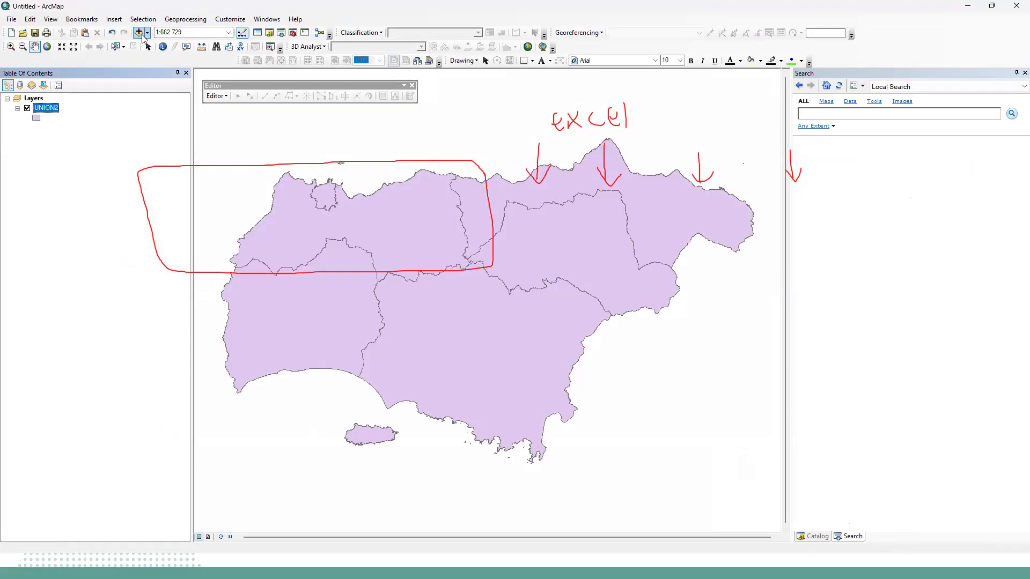
right_click(47, 108)
mouse_move(161, 152)
click(220, 152)
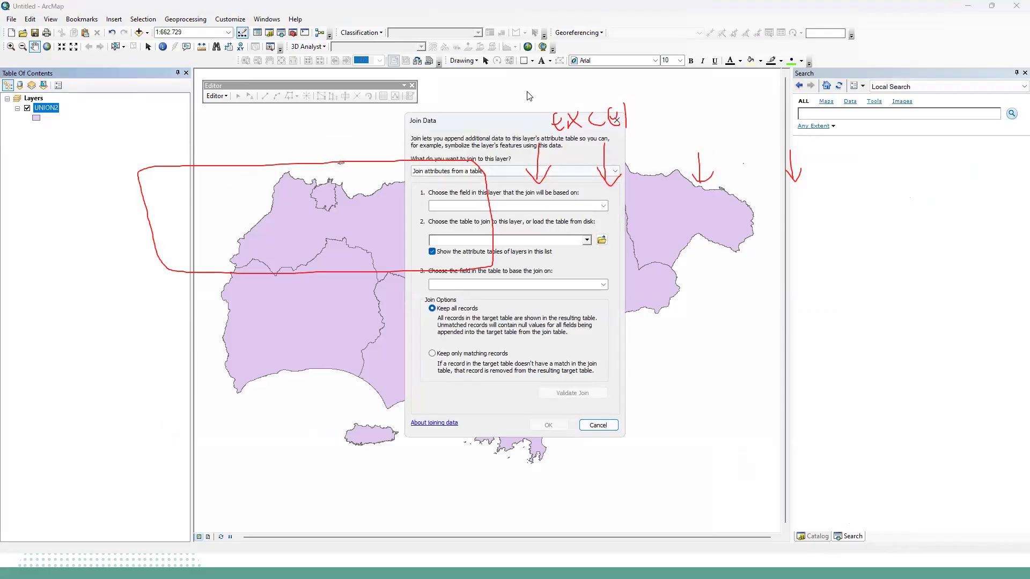
click(15, 279)
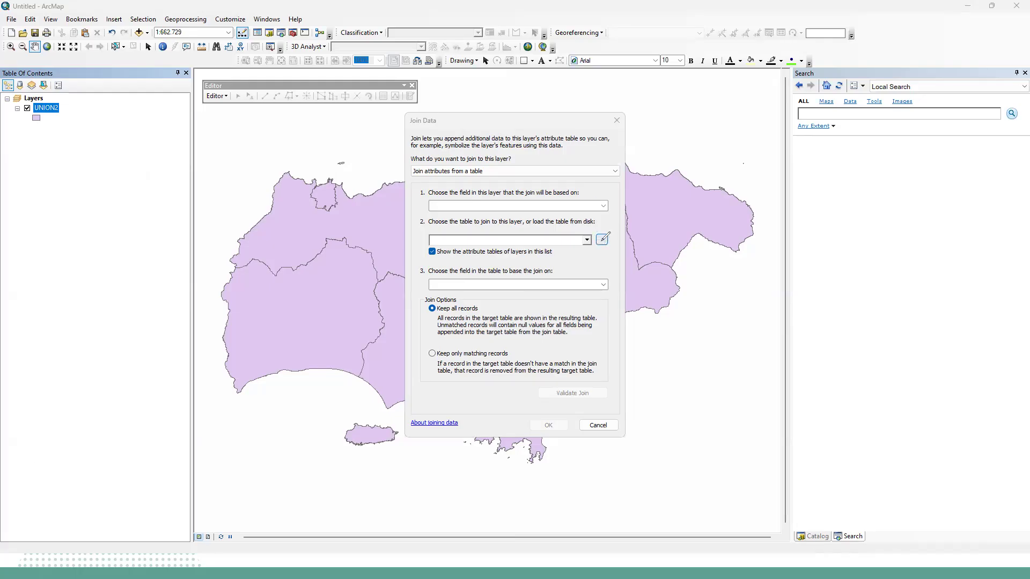
click(602, 240)
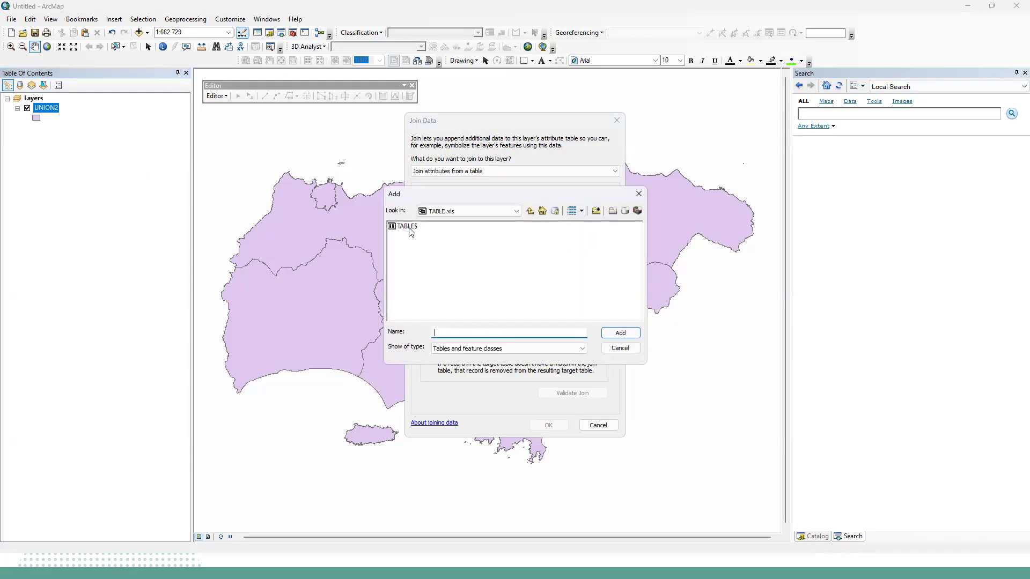
double_click(410, 227)
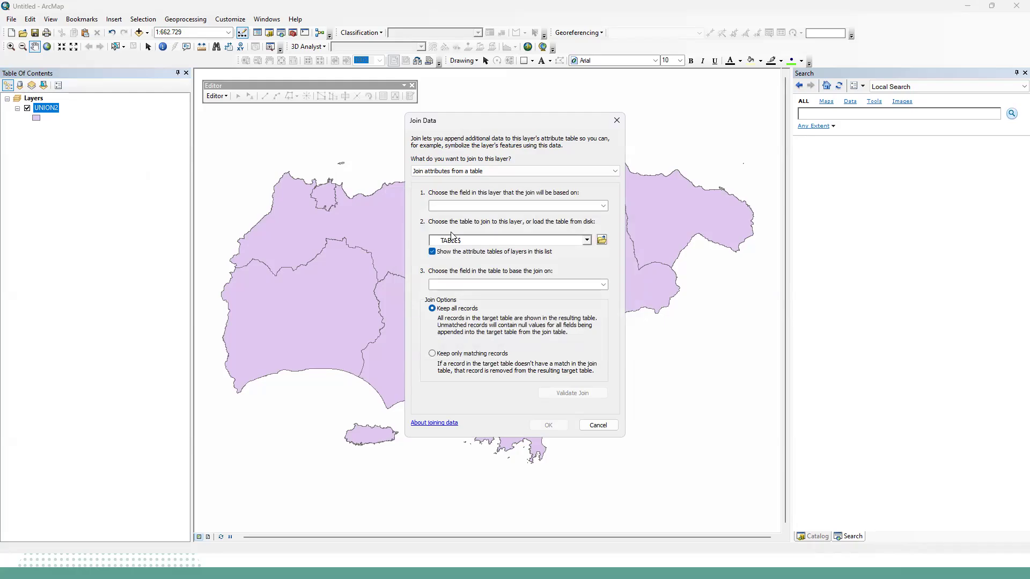
click(561, 207)
click(565, 216)
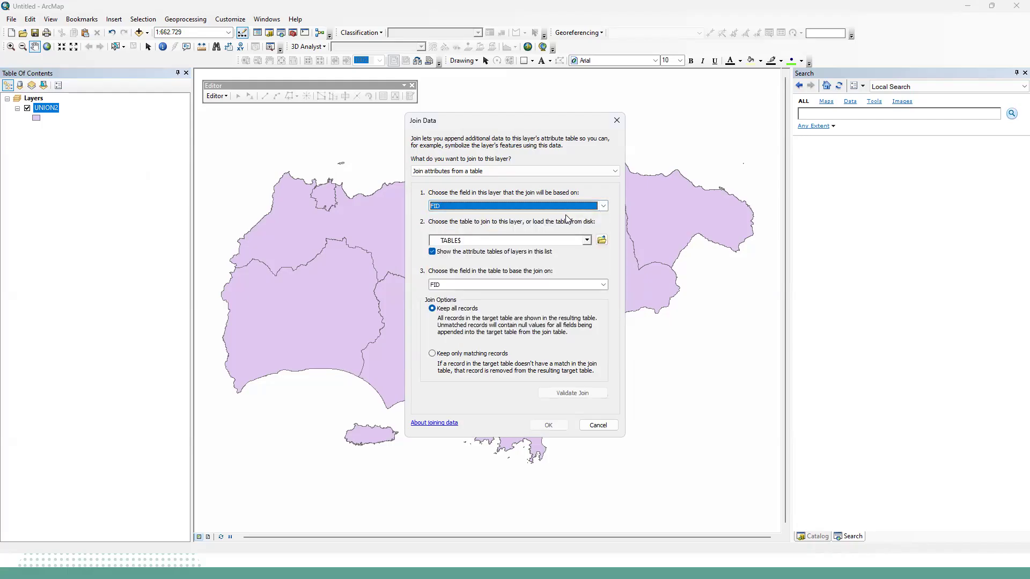
click(580, 284)
click(459, 294)
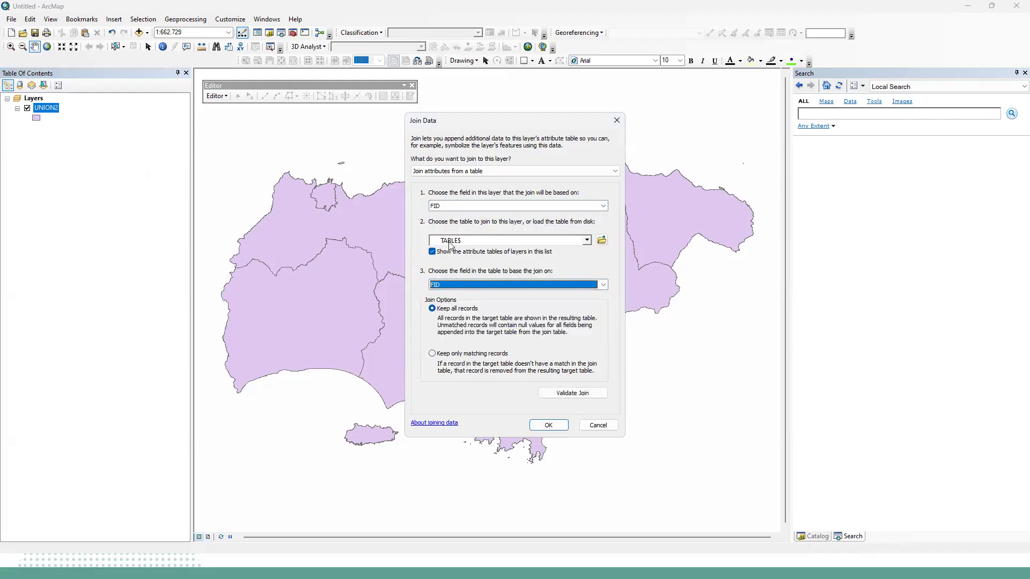
click(593, 425)
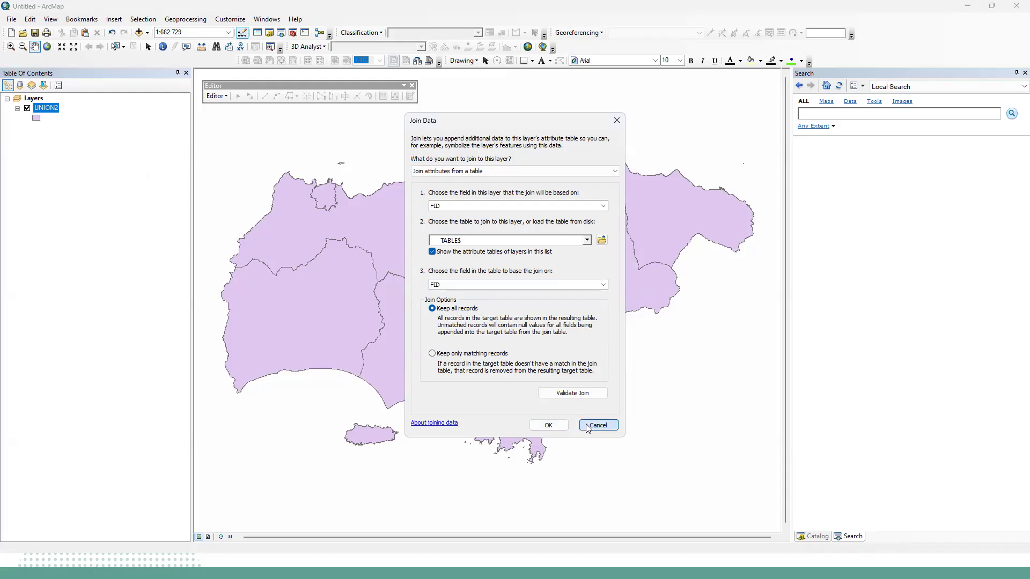
Examine the last columns of the UNION2 attribute table, including the AREA field, and close the table.
right_click(47, 111)
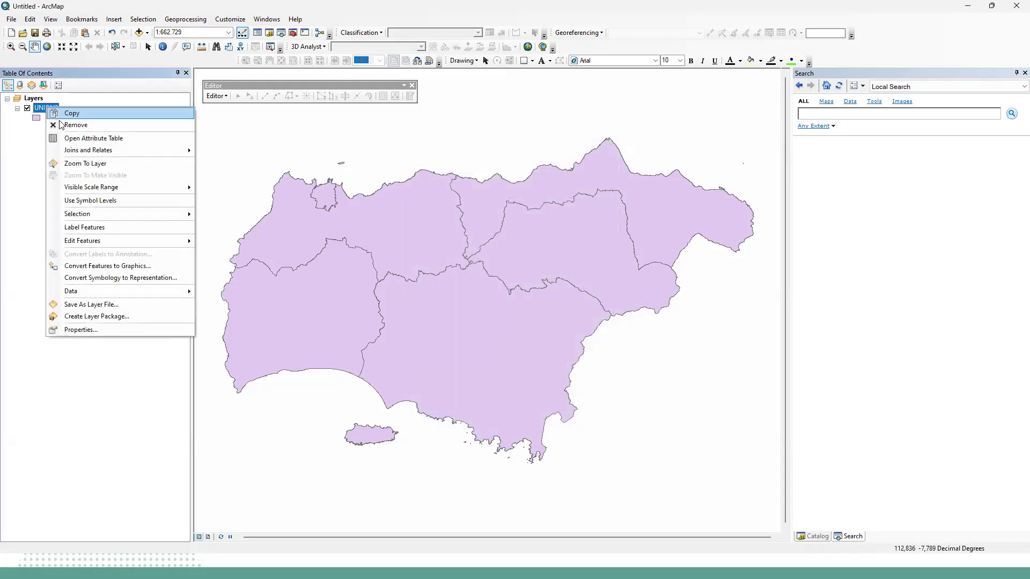
click(86, 139)
drag(354, 363, 578, 377)
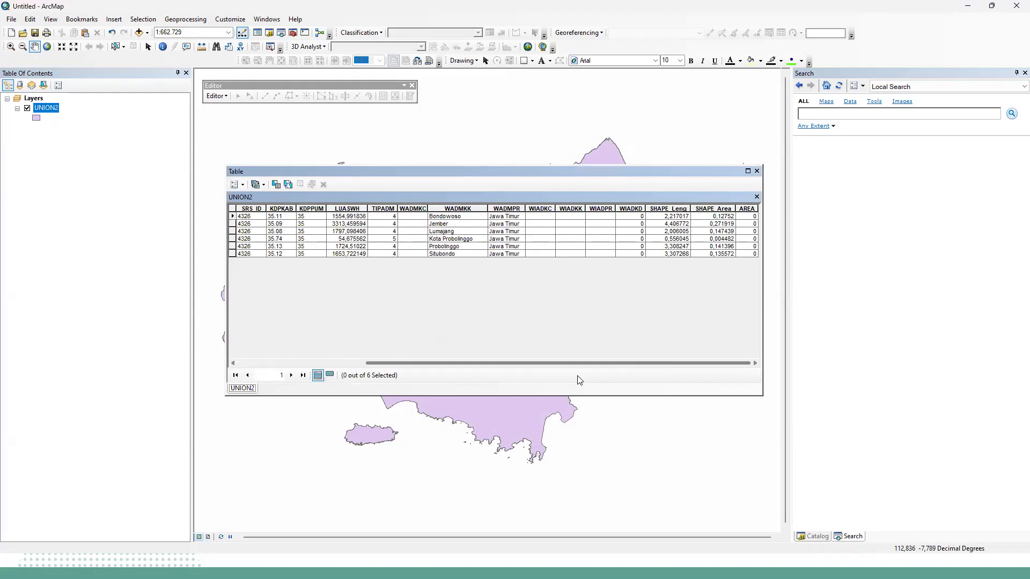
click(749, 208)
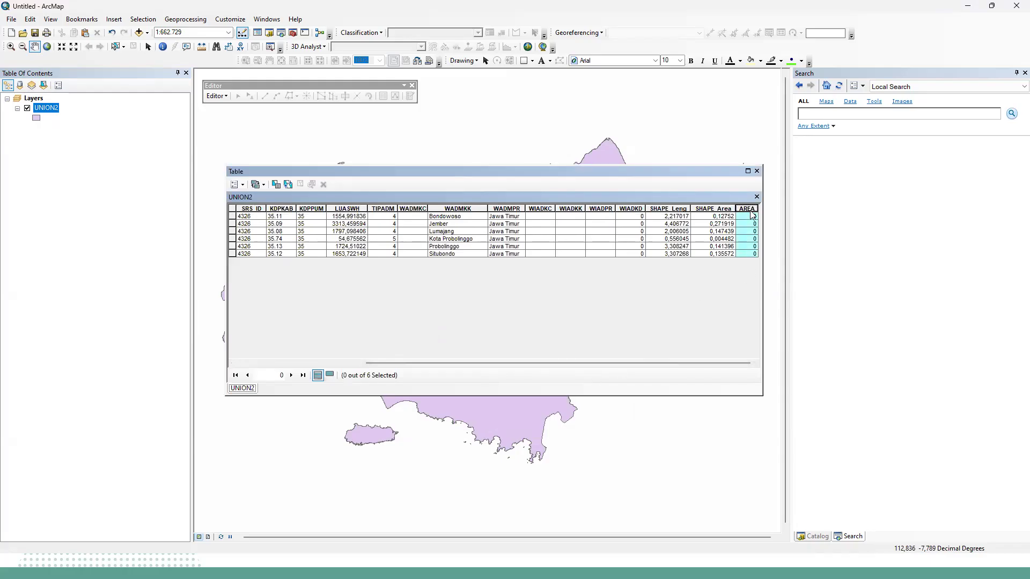
click(757, 171)
Join TABLE$ to the UNION2 layer using FID as the matching field in both tables, keeping all records.
right_click(47, 109)
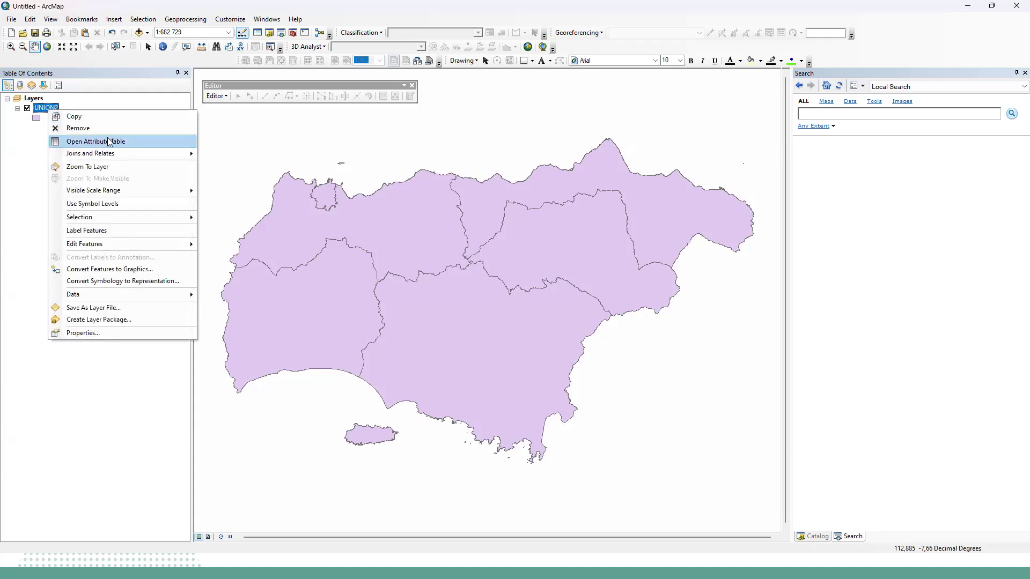
mouse_move(131, 153)
click(220, 153)
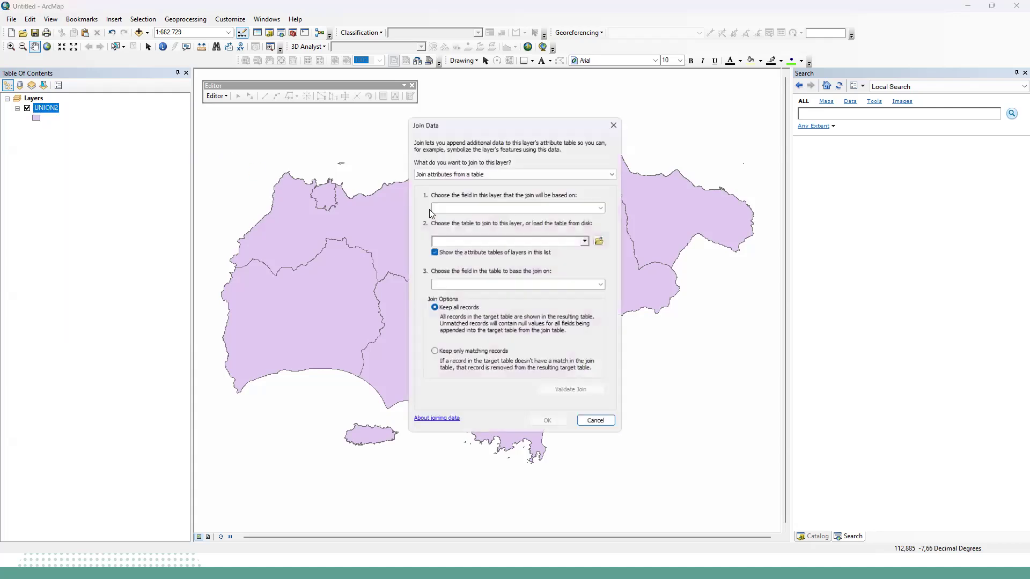
click(603, 207)
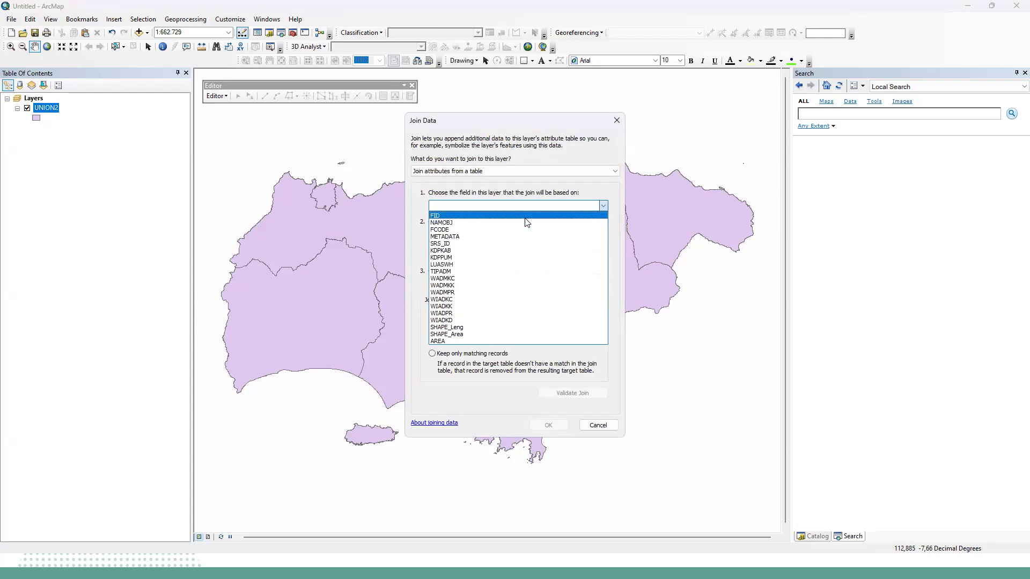
click(558, 213)
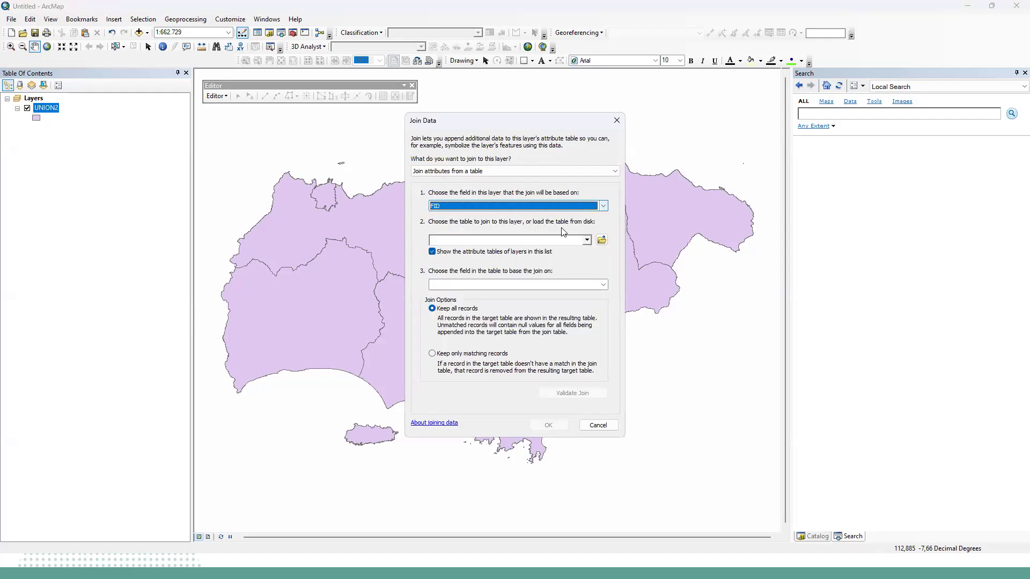
click(602, 240)
double_click(407, 228)
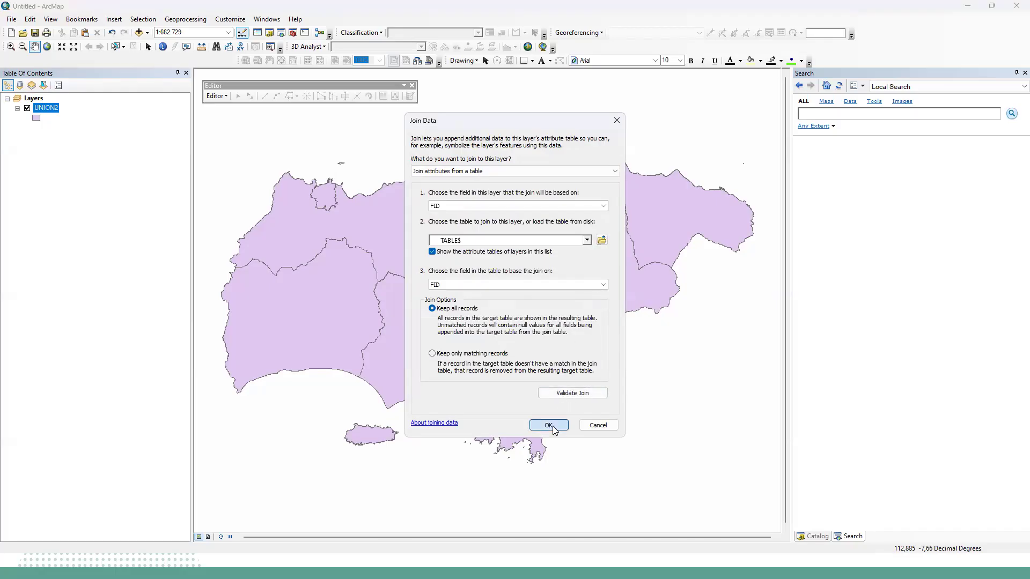
click(548, 425)
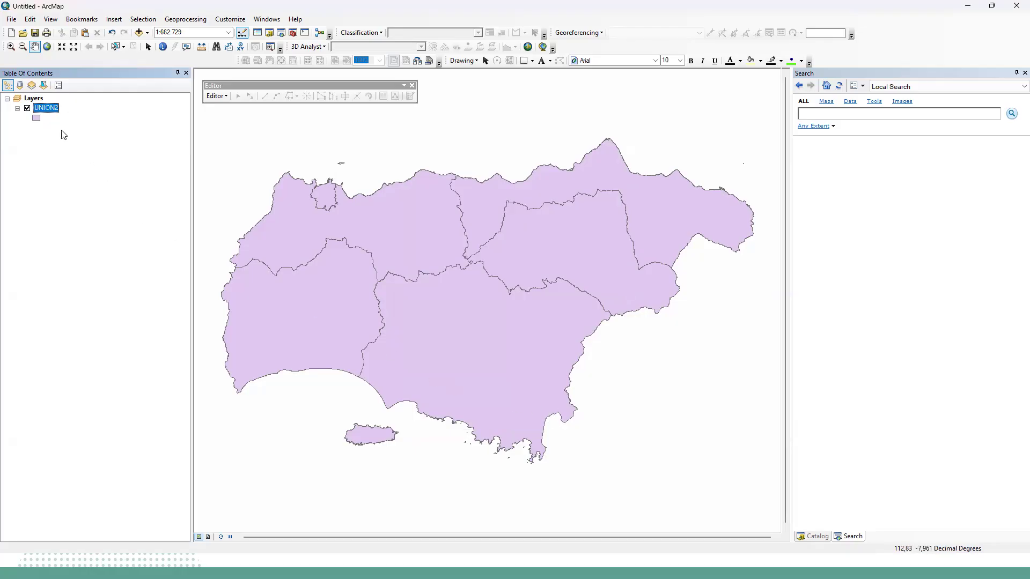
Examine the joined Kepadatan, area_ha and Kategori columns in the UNION2 attribute table and close it.
right_click(56, 112)
click(97, 143)
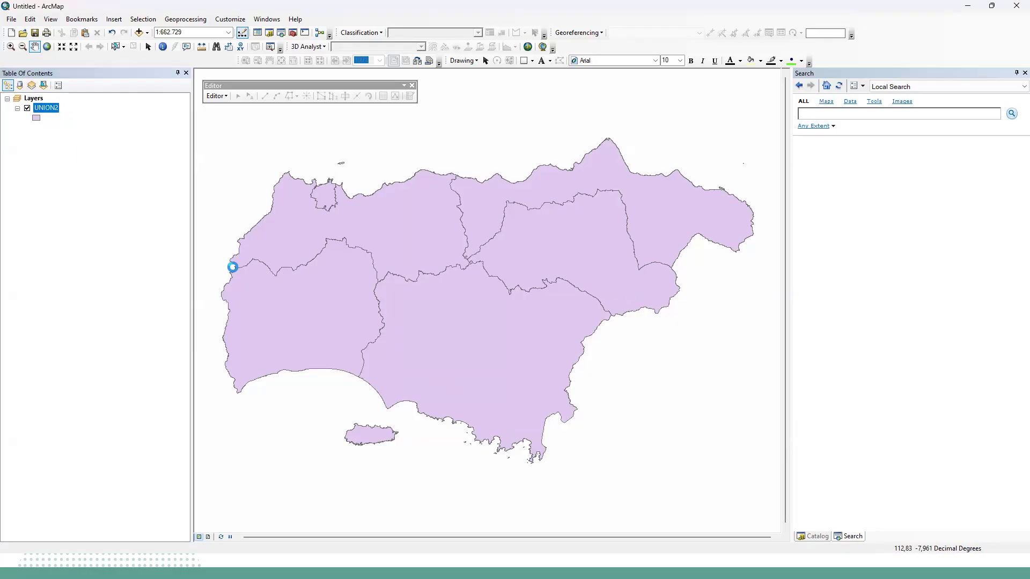
drag(389, 365, 716, 354)
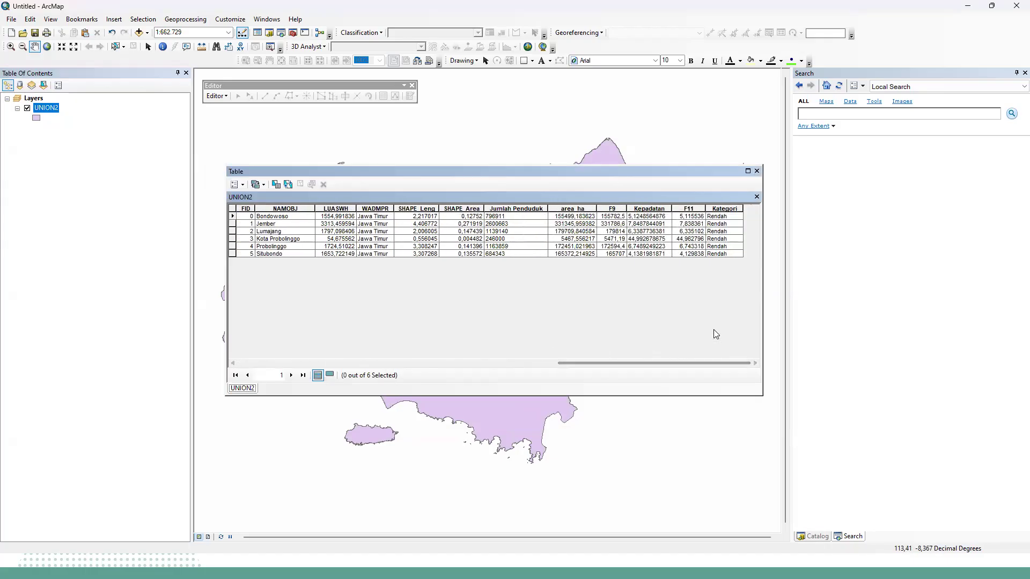
click(730, 211)
click(654, 208)
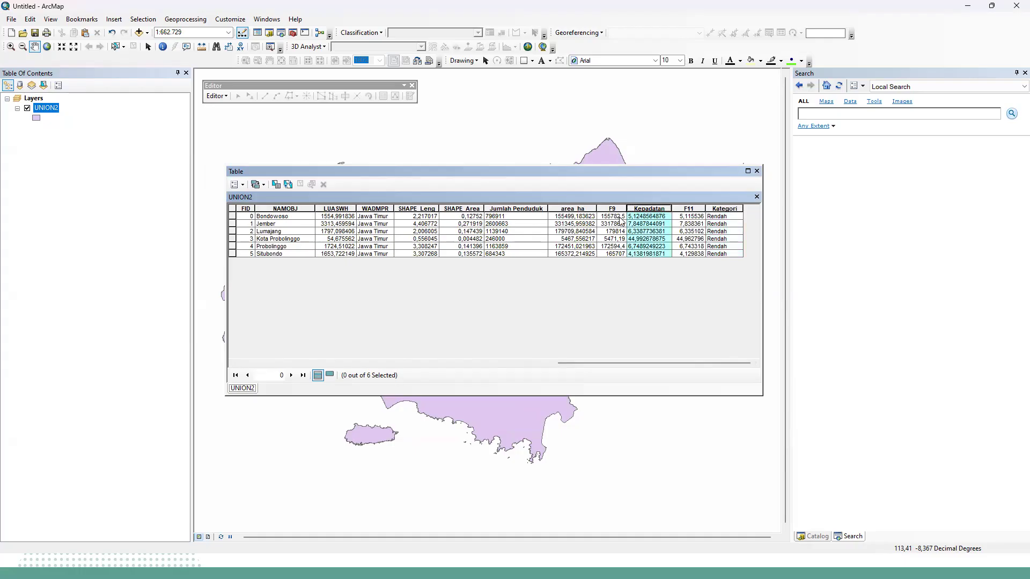
click(564, 208)
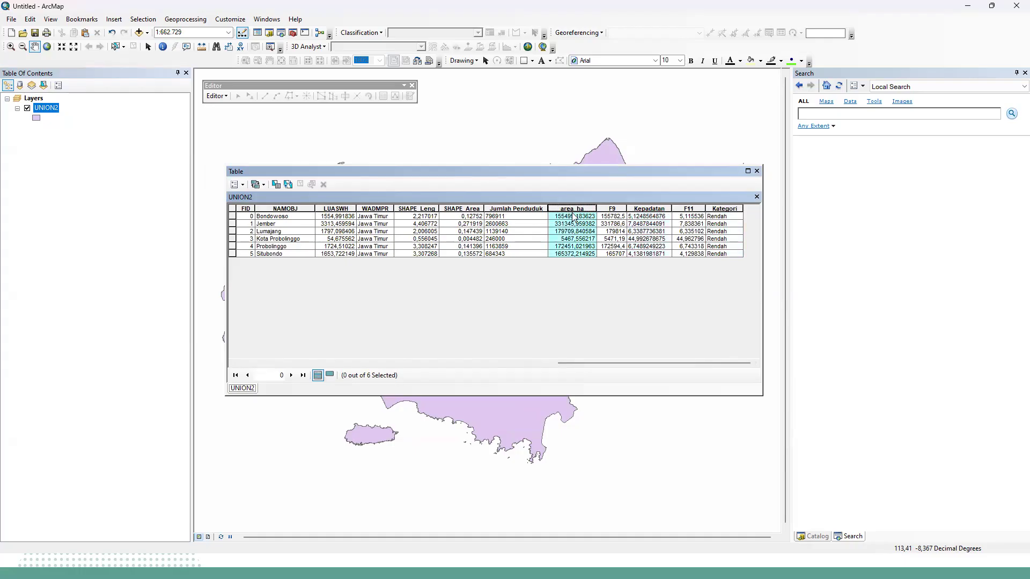
click(733, 210)
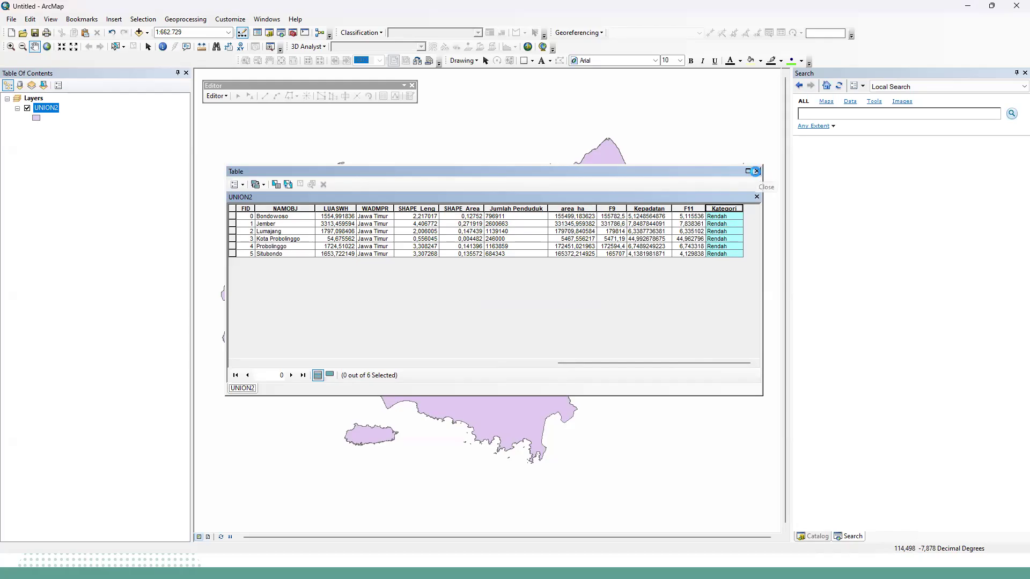
click(757, 172)
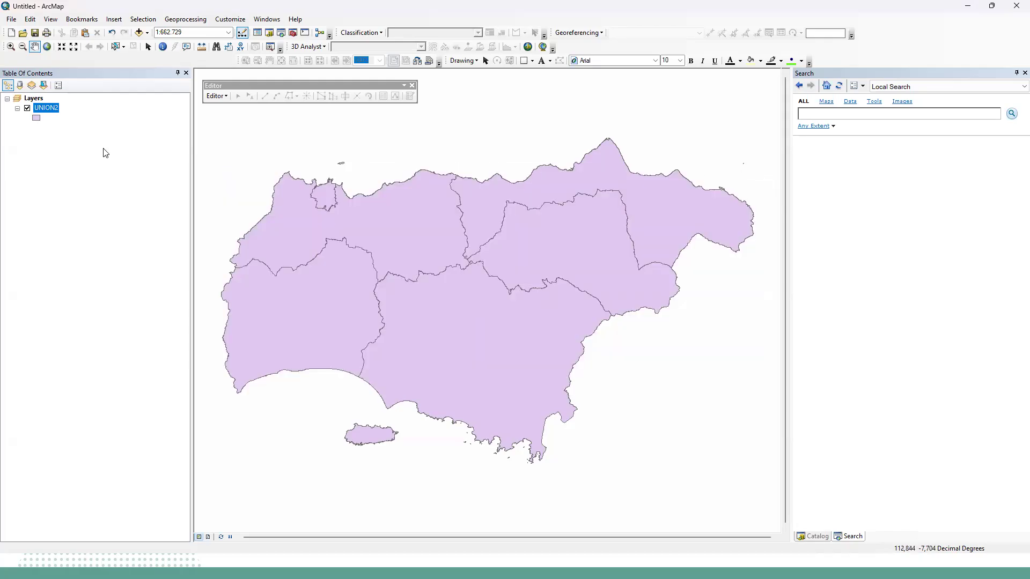
Symbolize the UNION2 layer by unique values of the Kepadatan field, adding all its values.
right_click(54, 112)
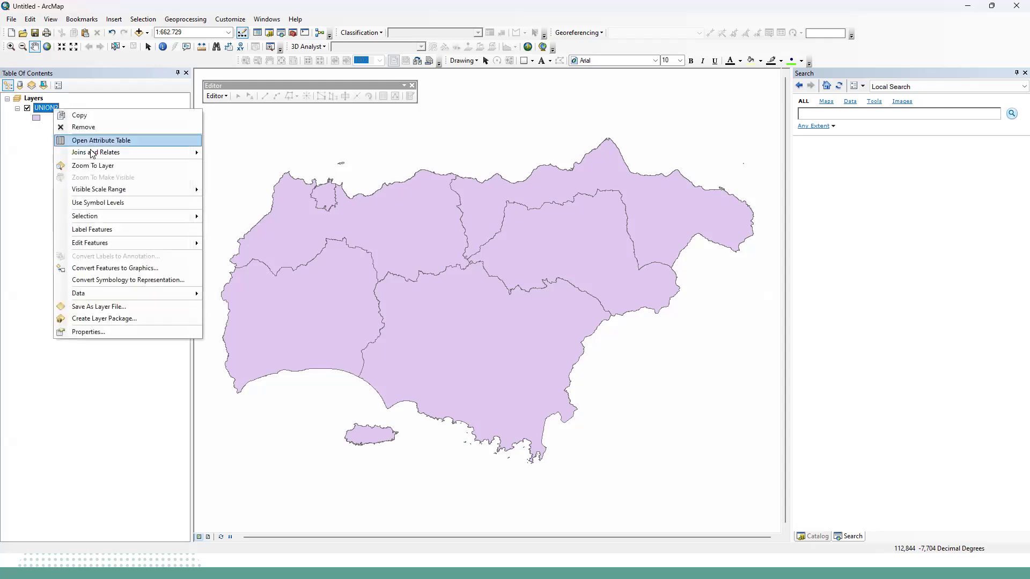
click(71, 323)
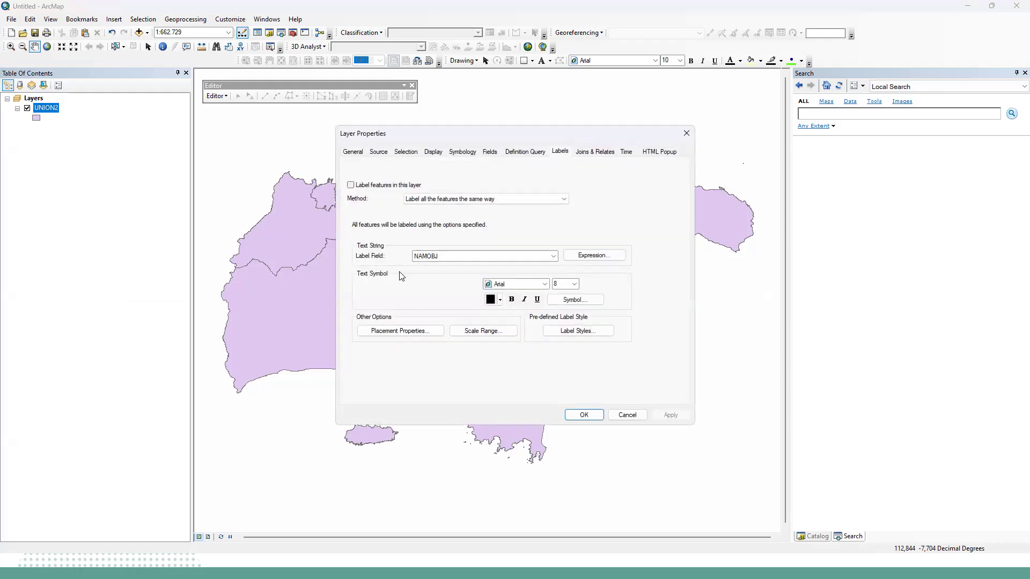
click(469, 156)
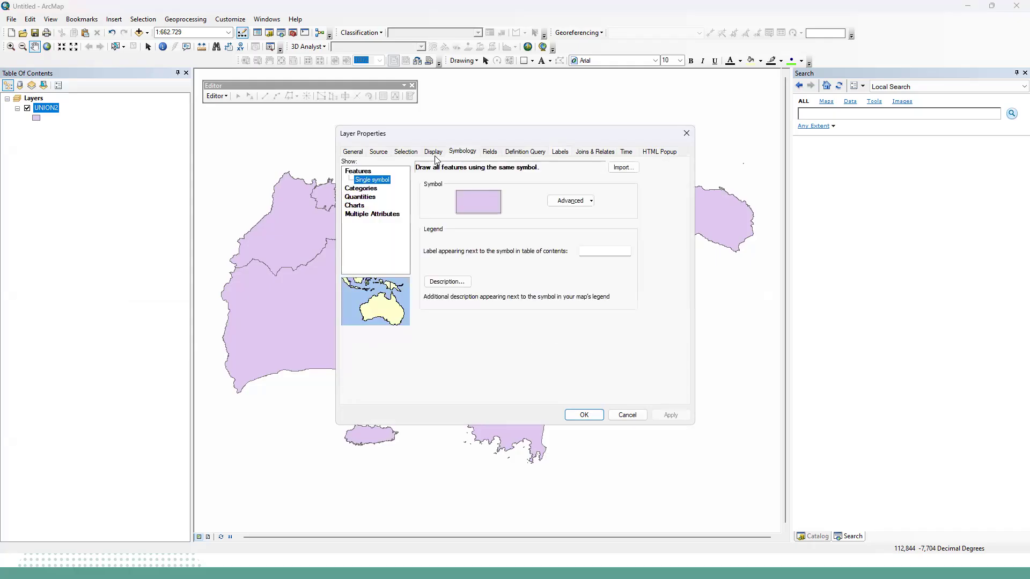
click(369, 189)
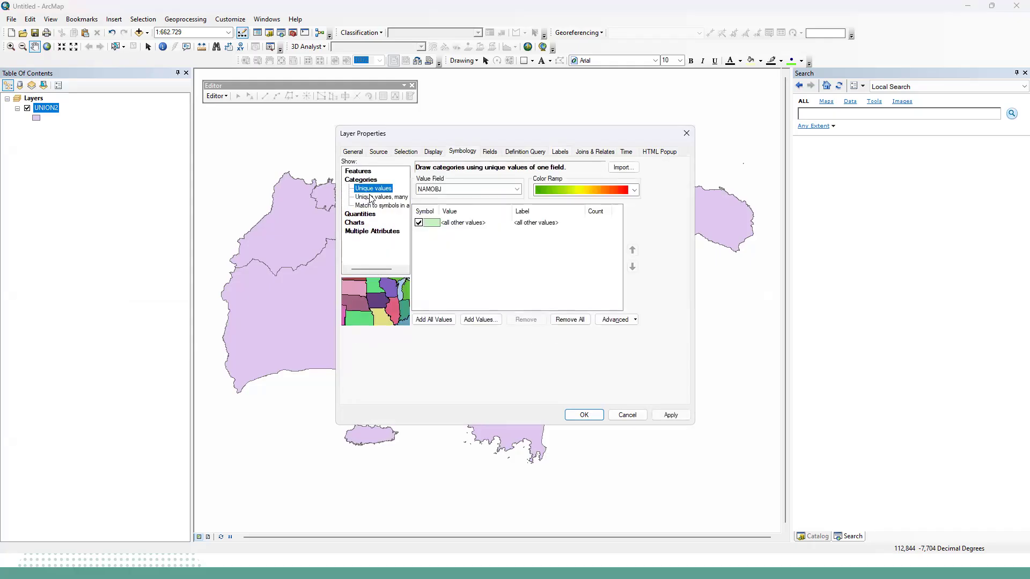
click(509, 192)
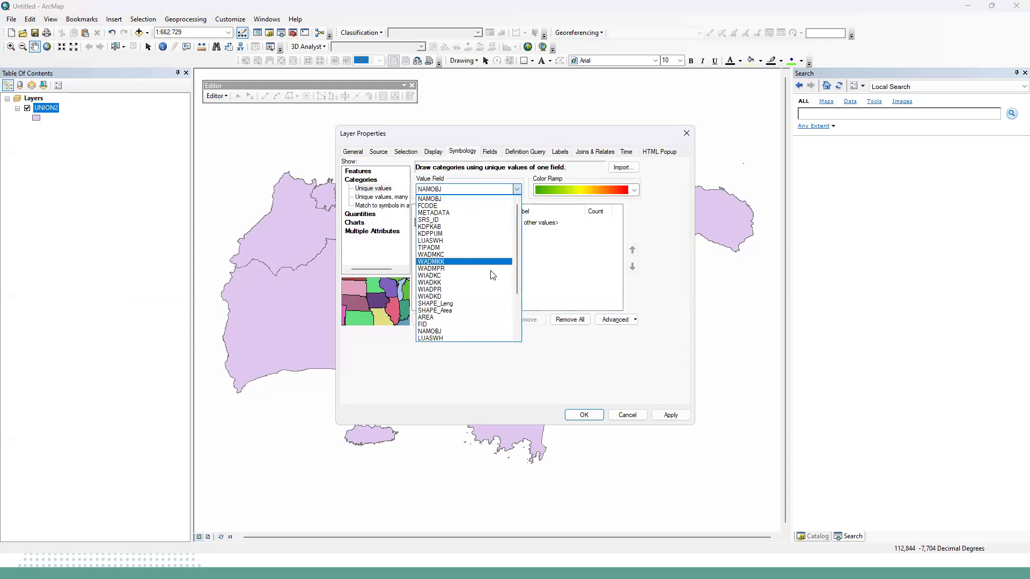
scroll(486, 297, down, 3)
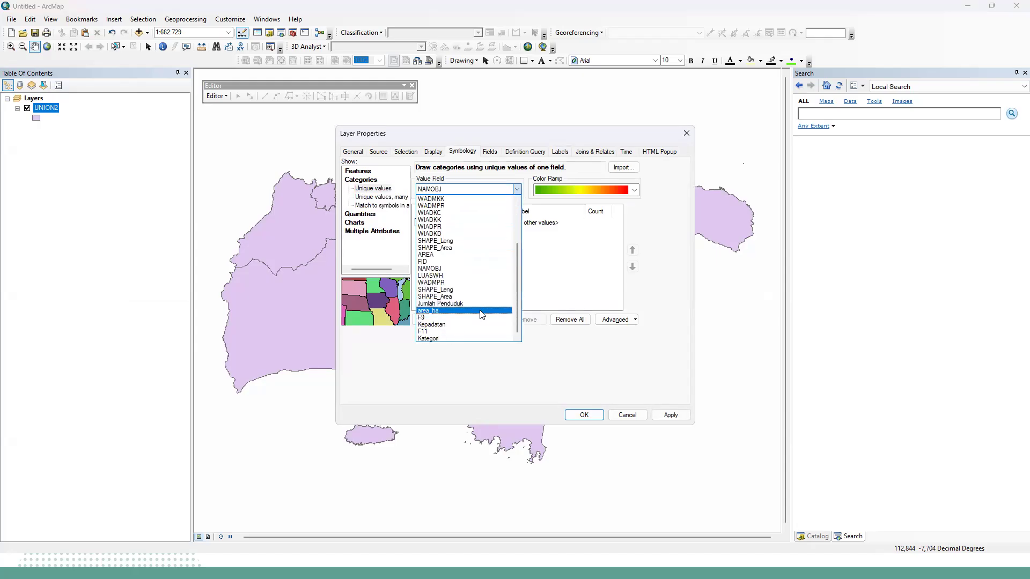
click(477, 325)
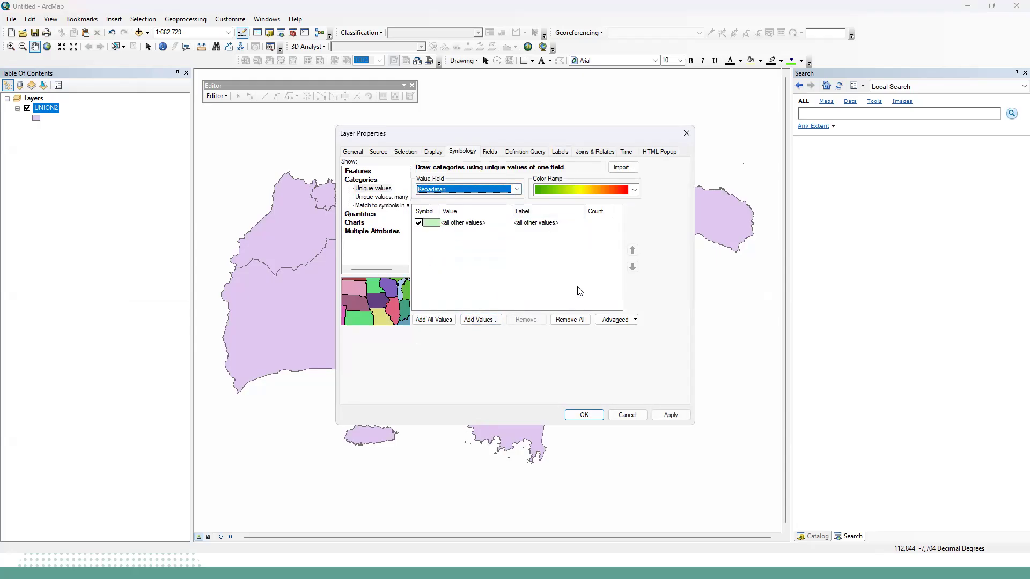
click(444, 321)
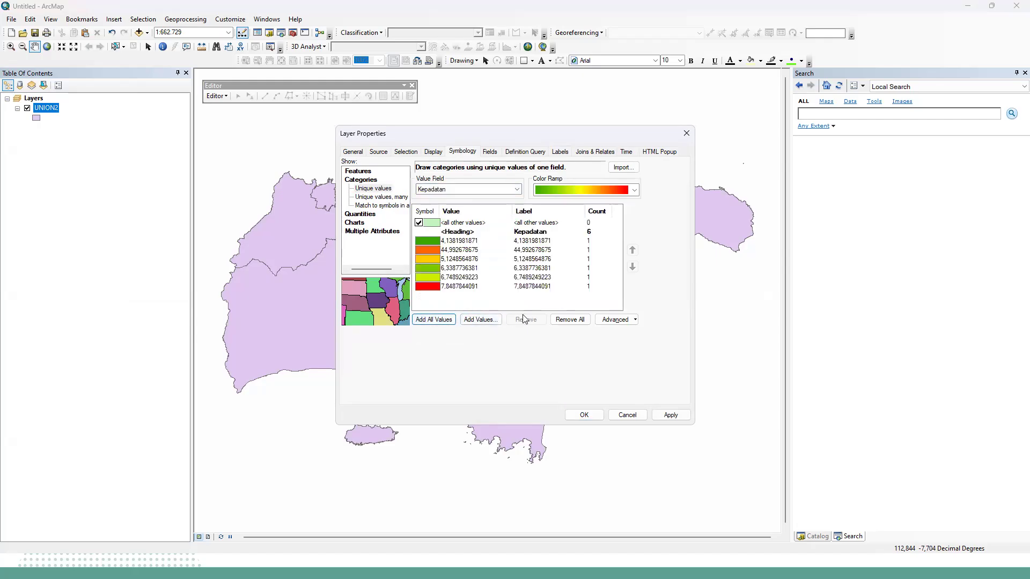
Apply the dark green-yellow-red color ramp to the unique Kepadatan values of UNION2.
click(626, 194)
click(626, 194)
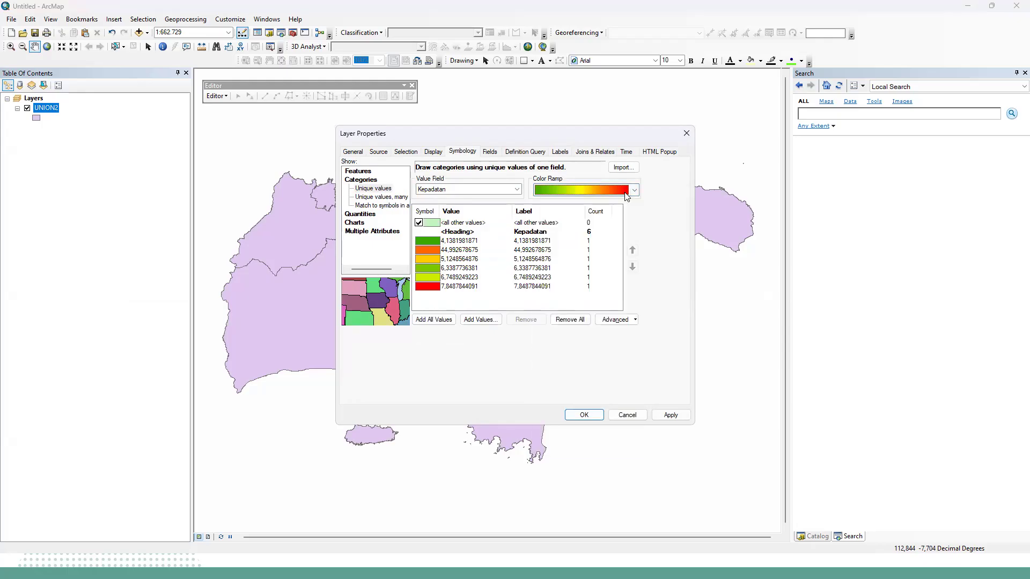
click(626, 194)
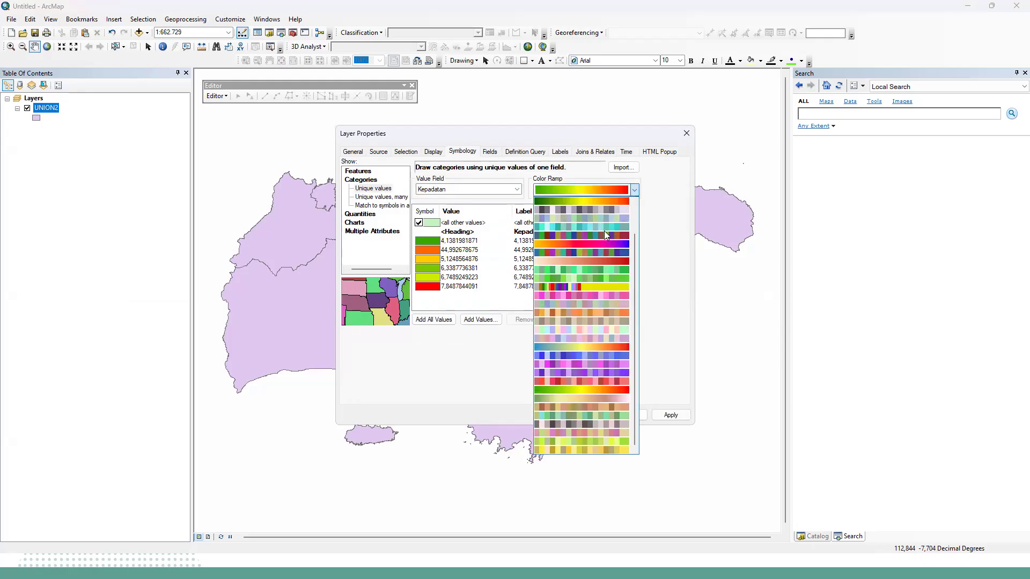
click(607, 201)
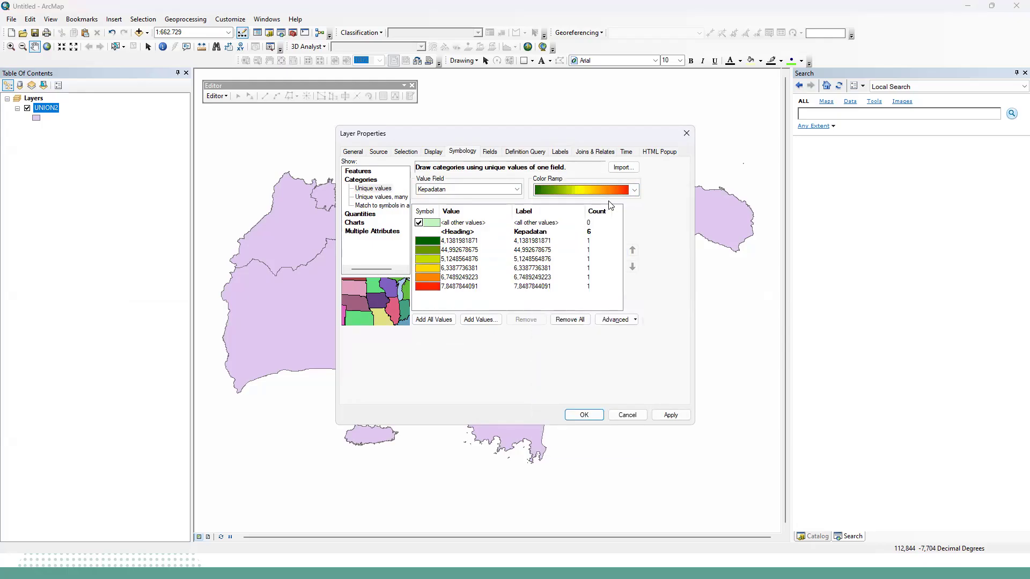
click(618, 196)
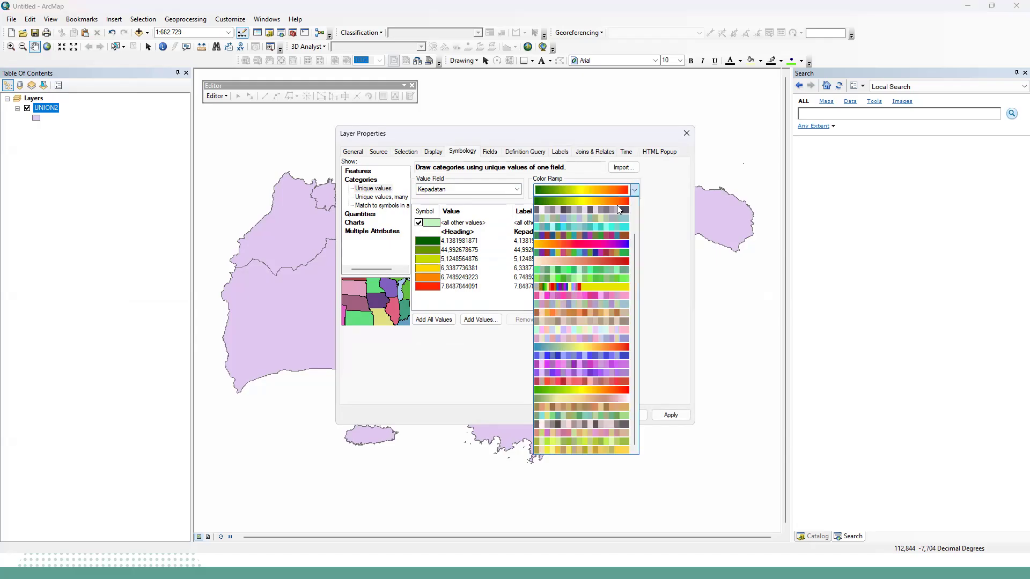
click(499, 300)
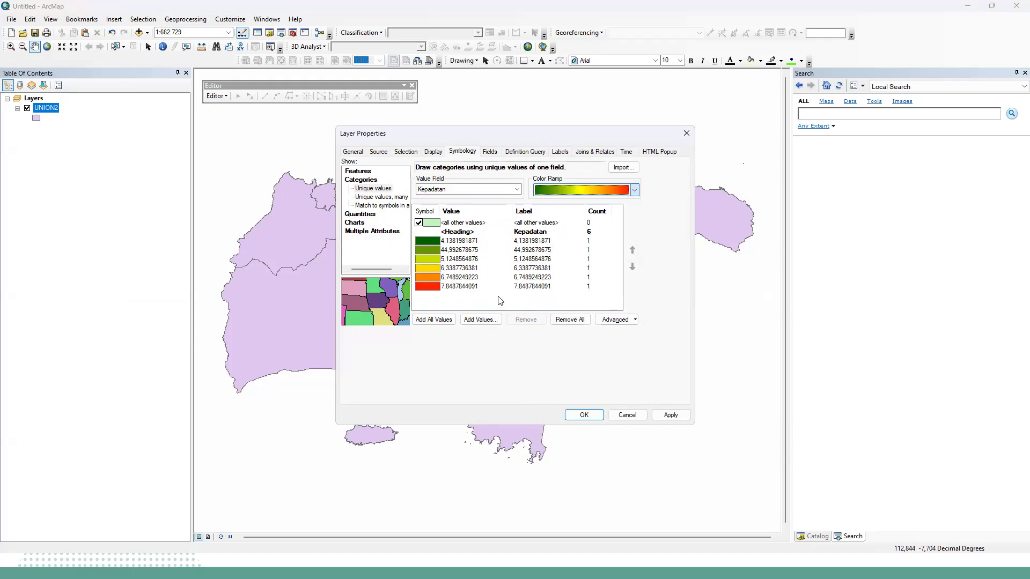
click(622, 320)
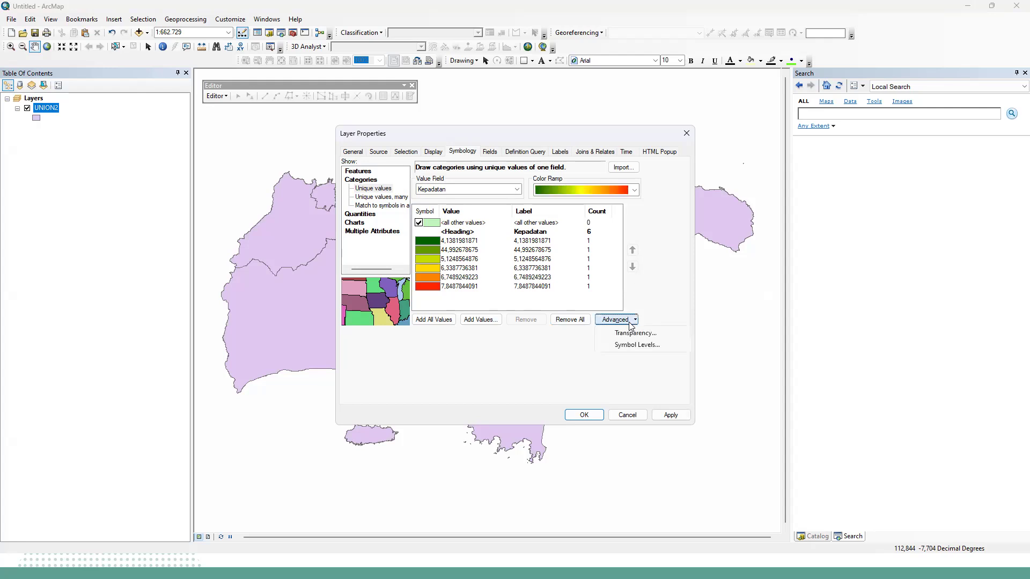
click(632, 318)
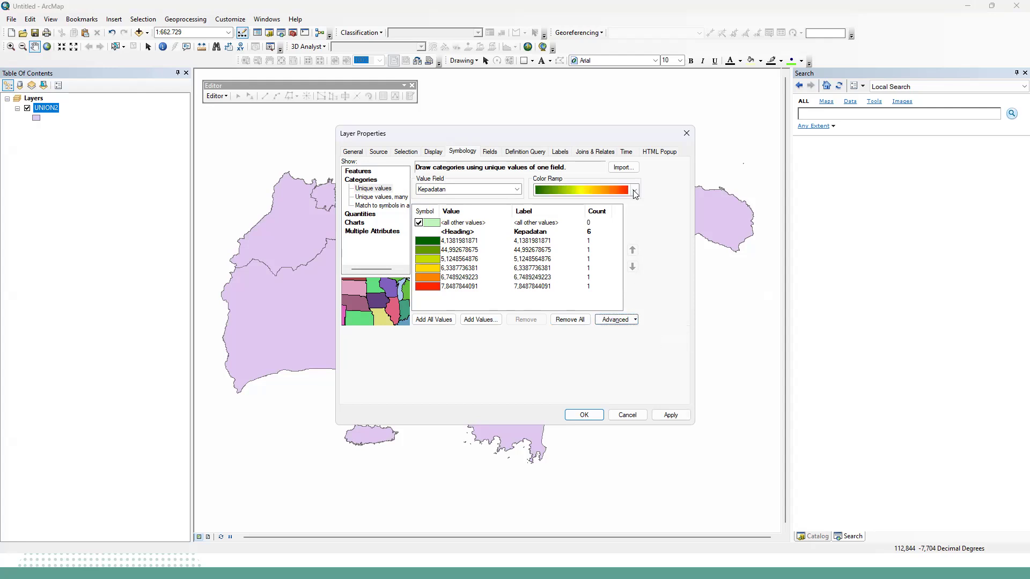
Reselect Kepadatan as the value field, add all its values, and apply the dark green-yellow-red color ramp to the map.
click(511, 191)
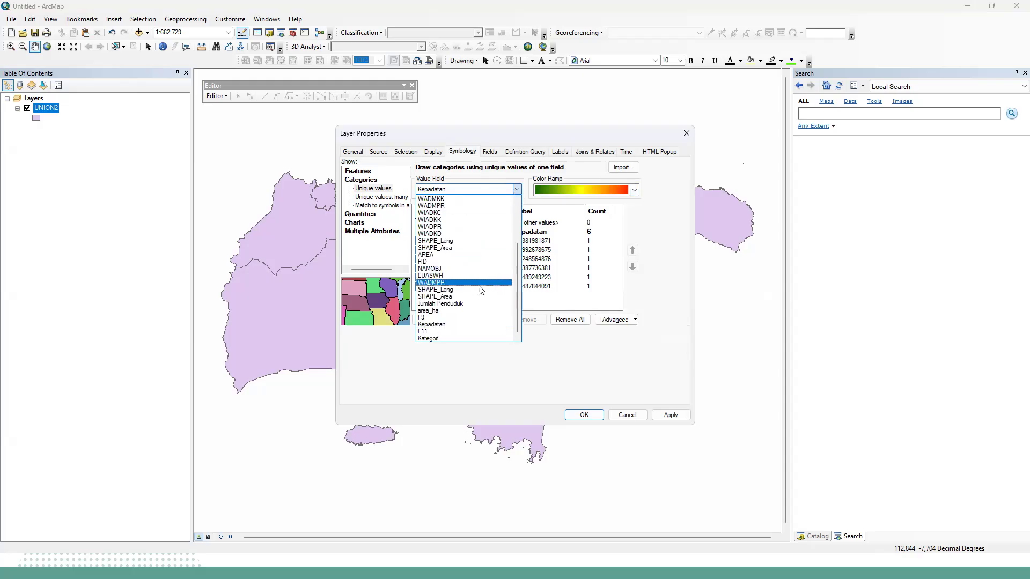
click(466, 324)
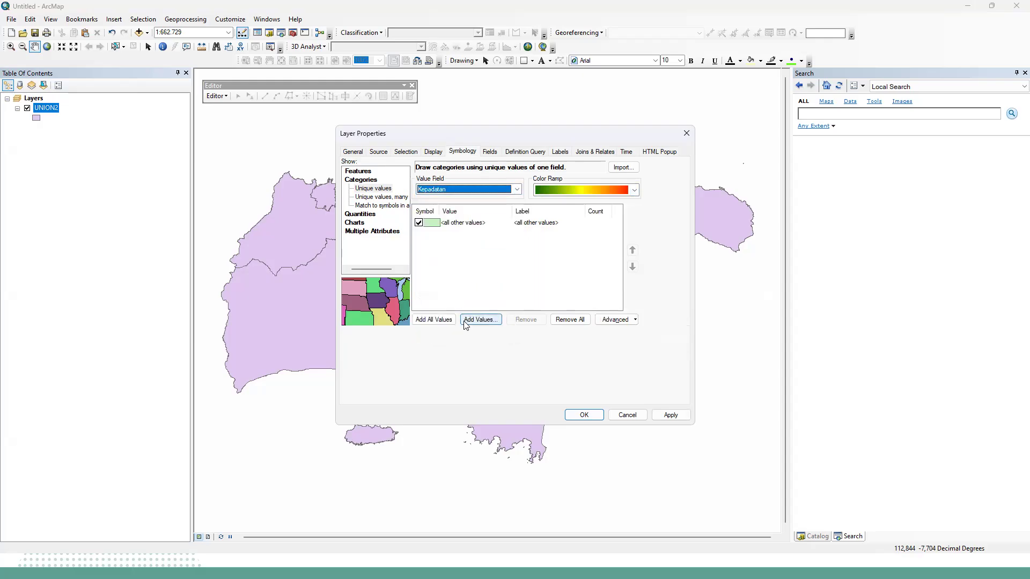
click(432, 320)
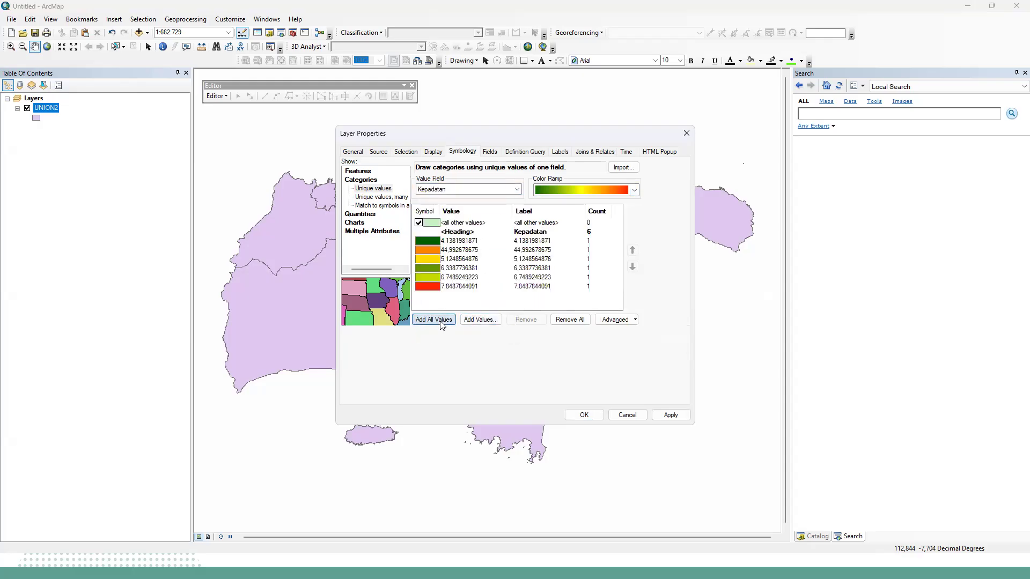
click(626, 189)
click(617, 202)
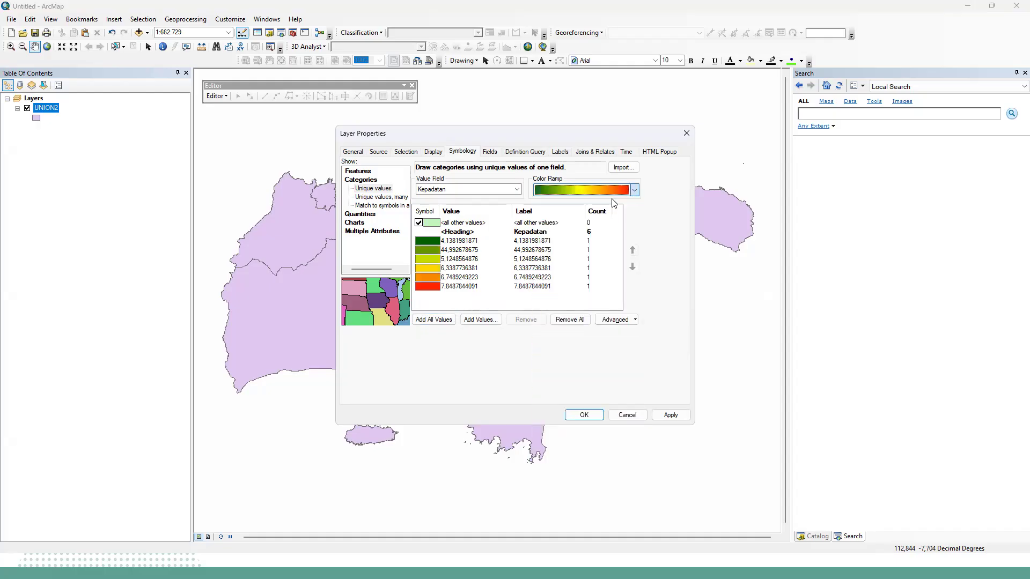
click(660, 415)
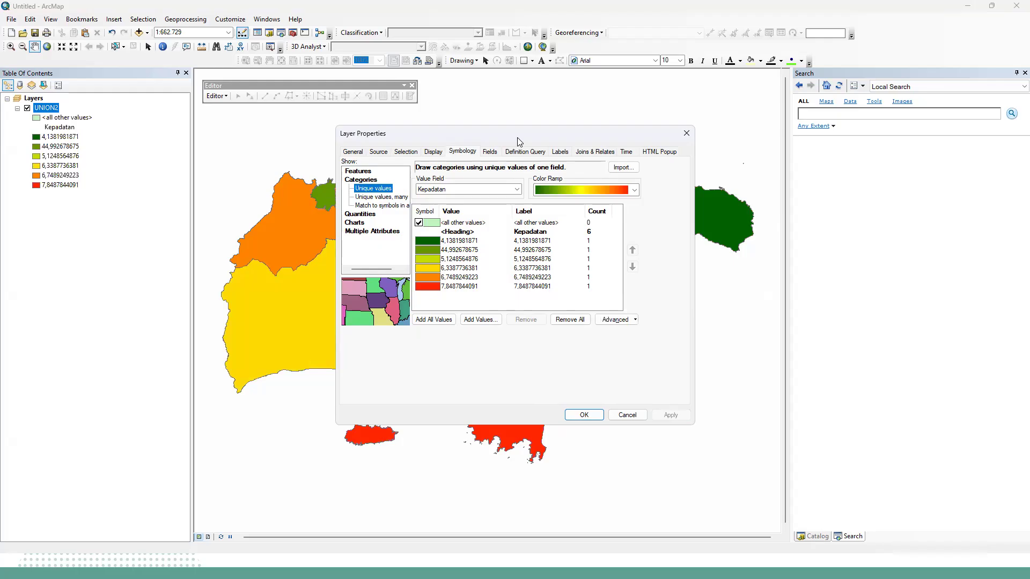
drag(518, 137, 562, 149)
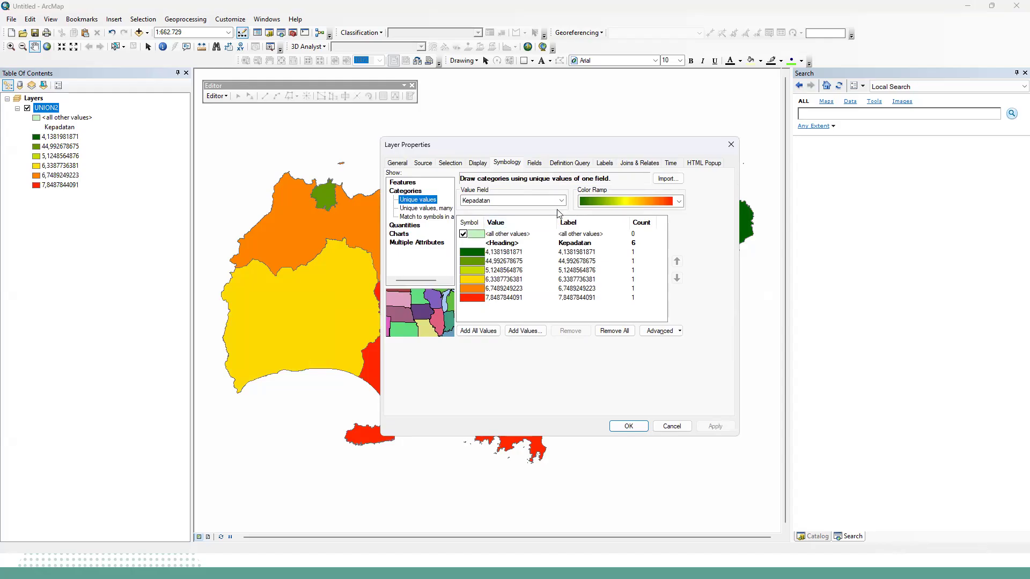
Try the many-fields unique values symbology, adding all values of NAMOBJ and then all values of Kepadatan instead.
click(425, 208)
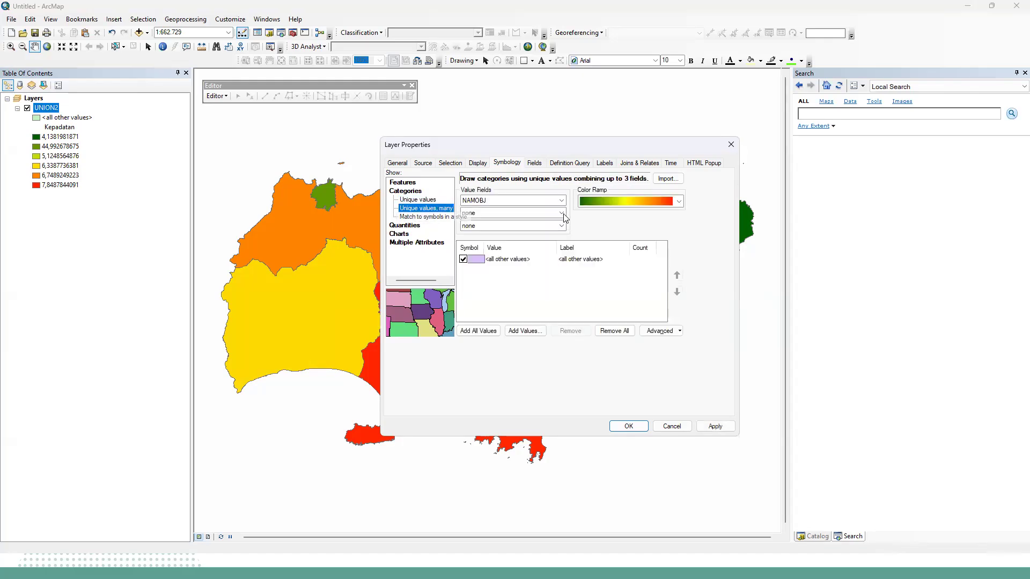
click(485, 332)
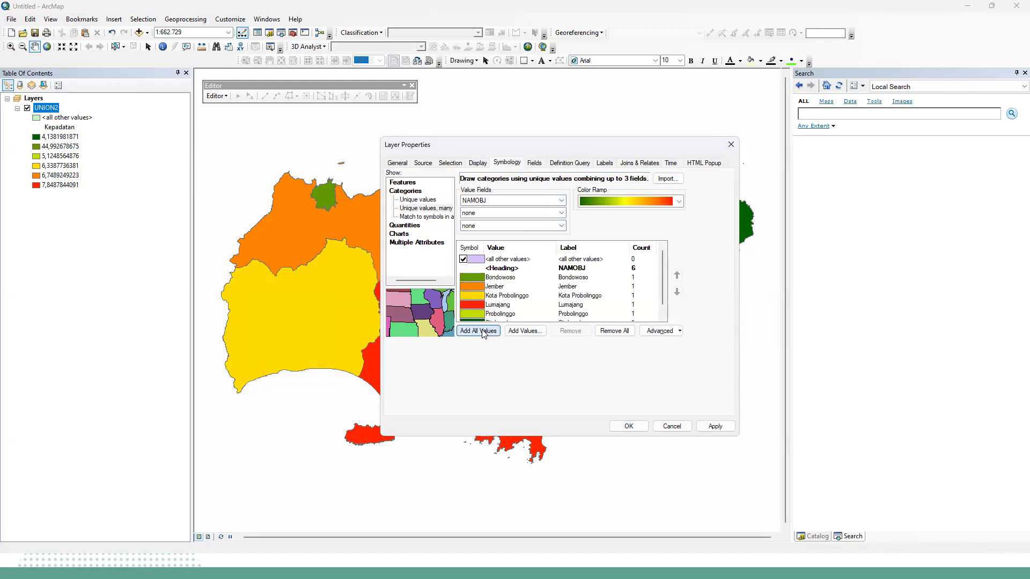
click(549, 203)
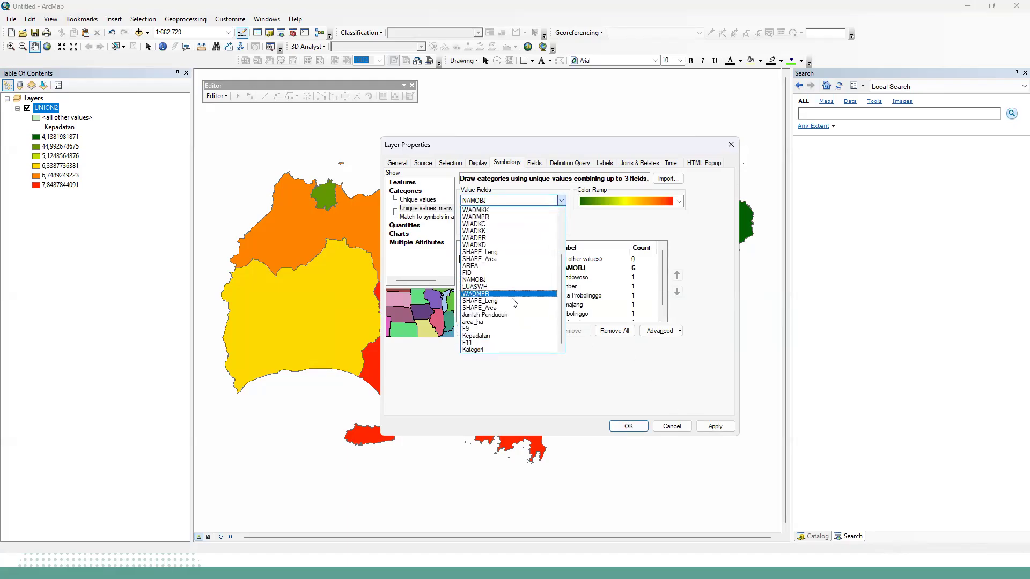
click(496, 336)
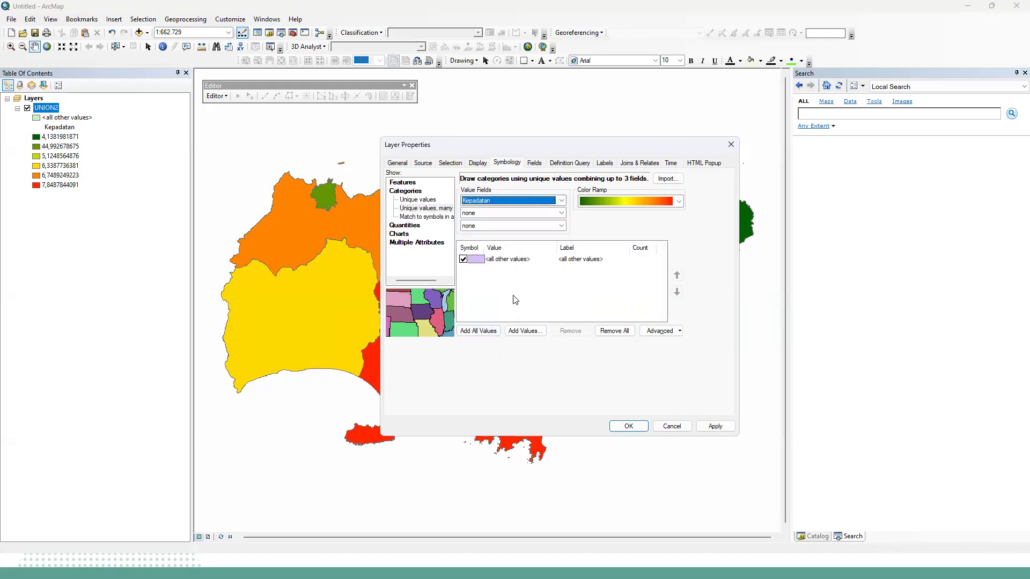
click(486, 331)
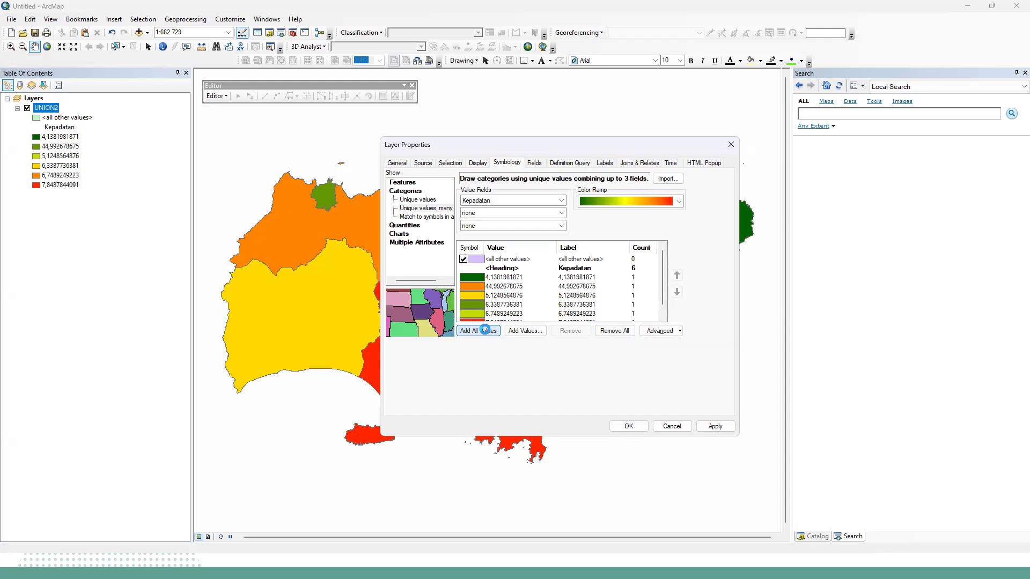
scroll(641, 306, down, 1)
drag(662, 289, 664, 266)
Try reversing the sort order of the Kepadatan values in the many-fields symbology.
right_click(576, 246)
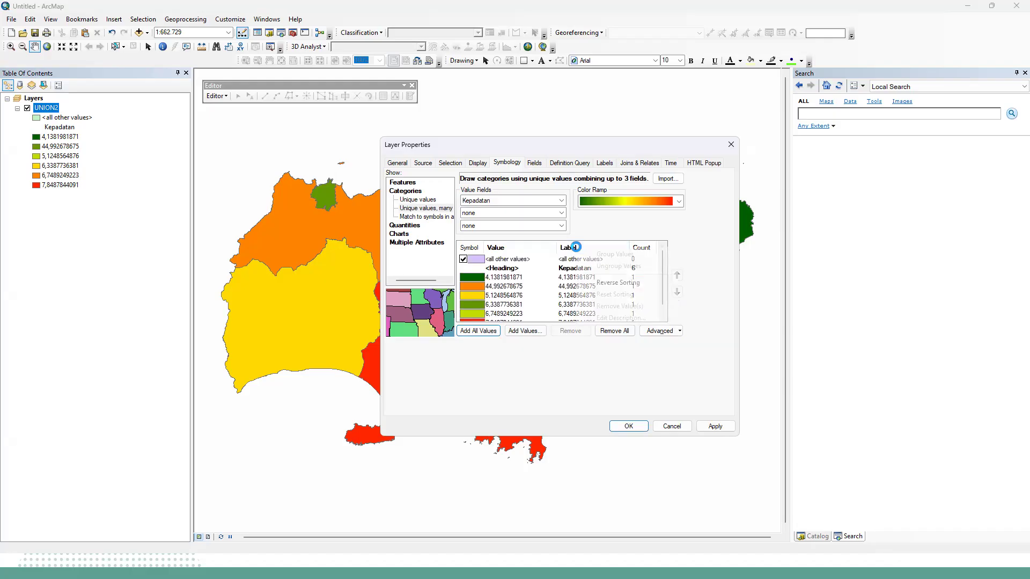
click(597, 282)
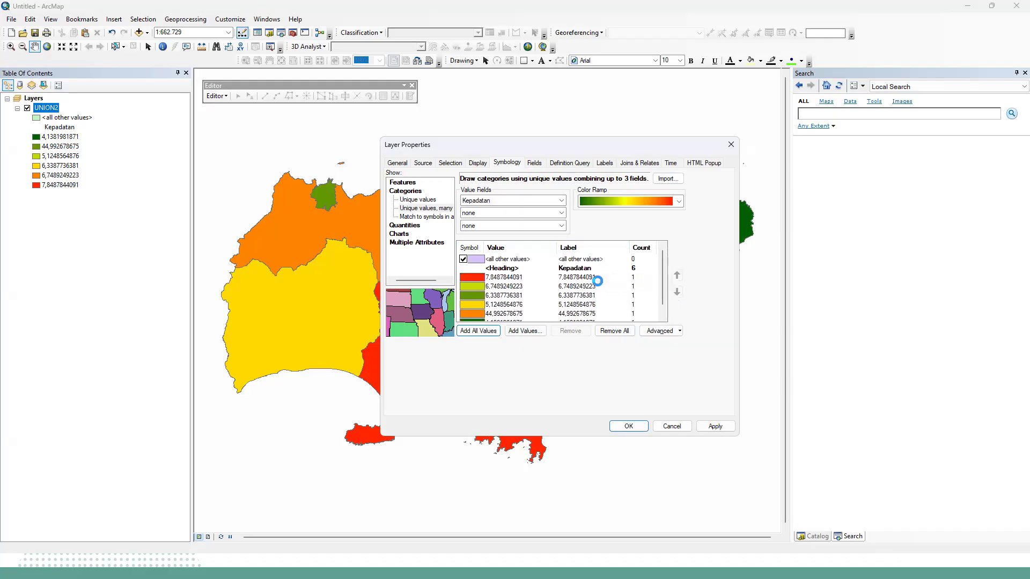
scroll(566, 270, down, 1)
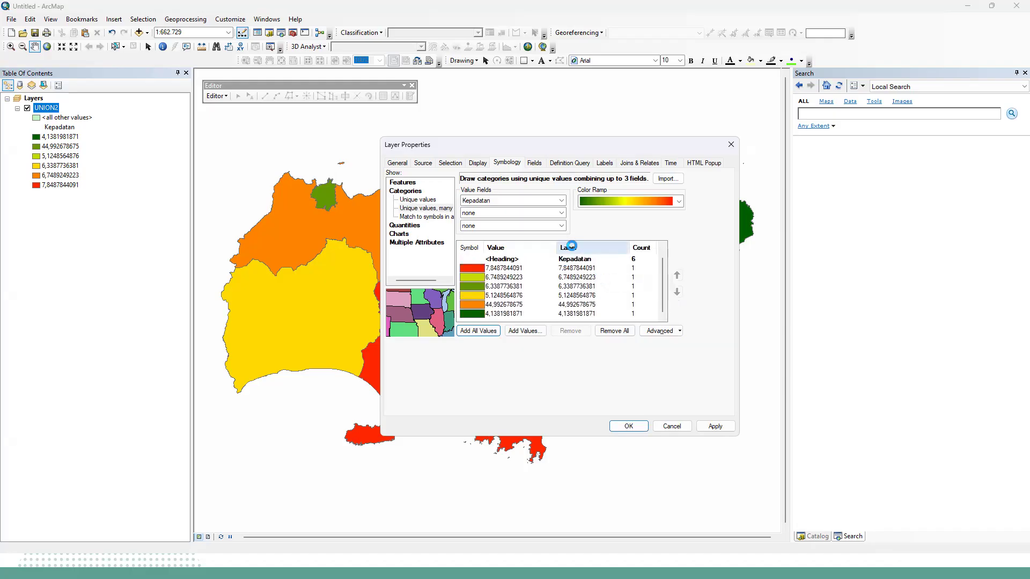
right_click(572, 245)
click(590, 280)
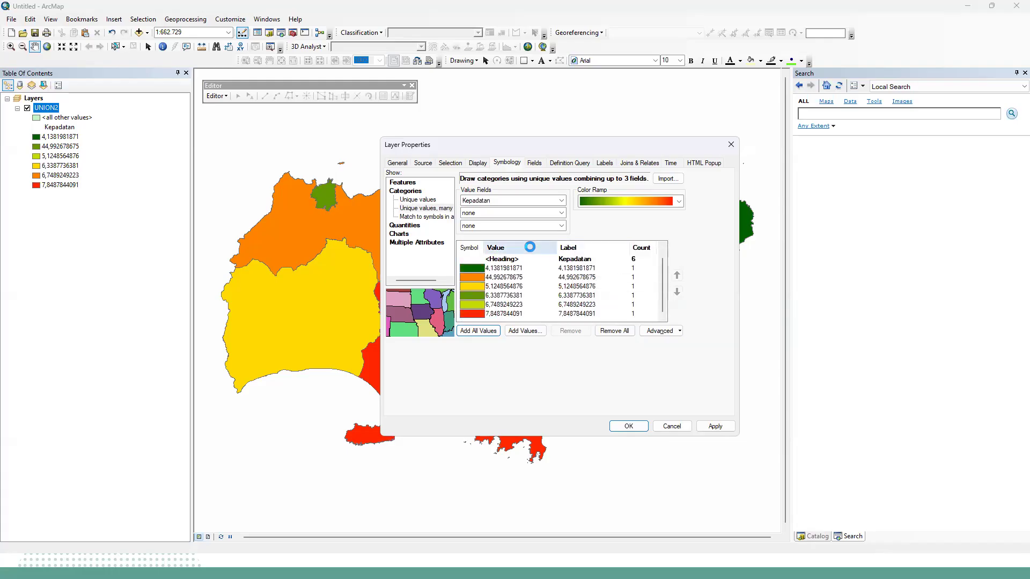
right_click(533, 249)
click(553, 282)
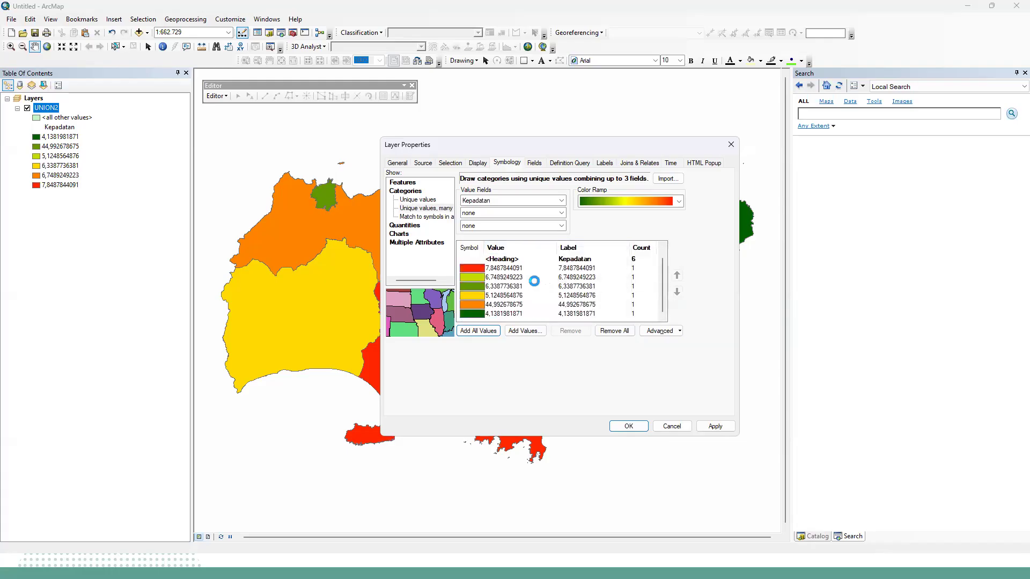
right_click(527, 249)
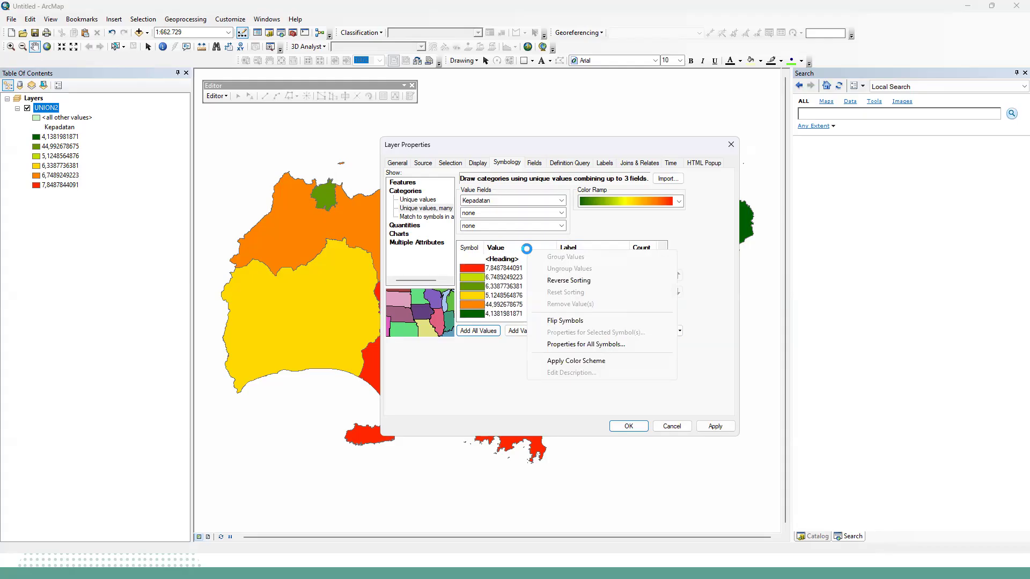
click(518, 269)
click(517, 286)
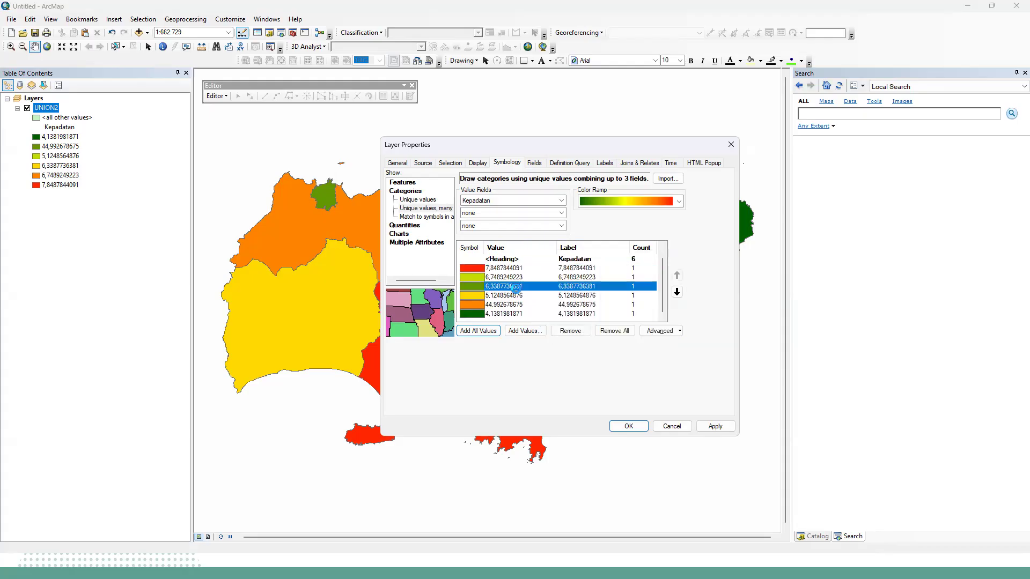
Try Kepadatan as the second value field as well, adding all the combined values.
click(536, 216)
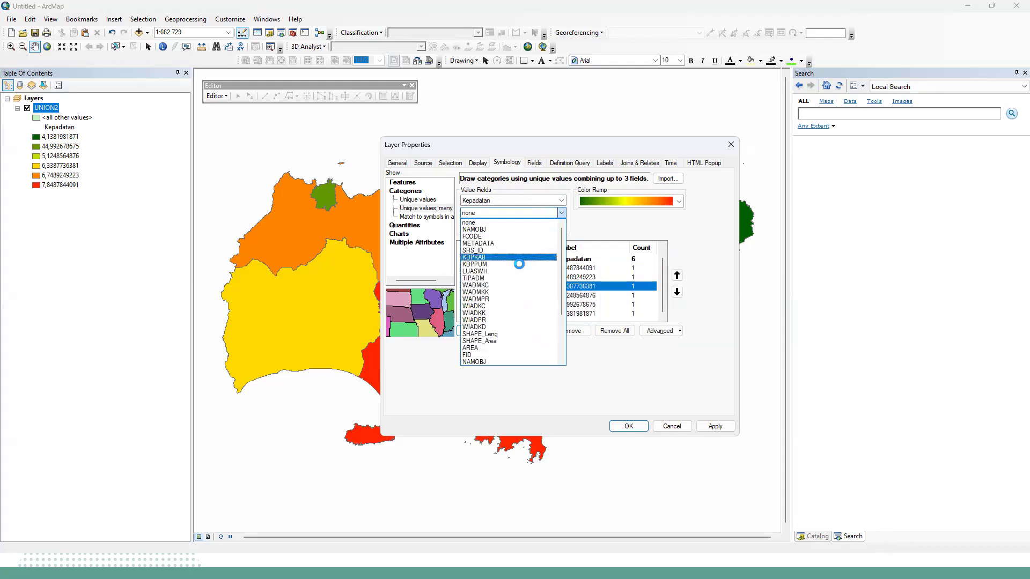
click(493, 348)
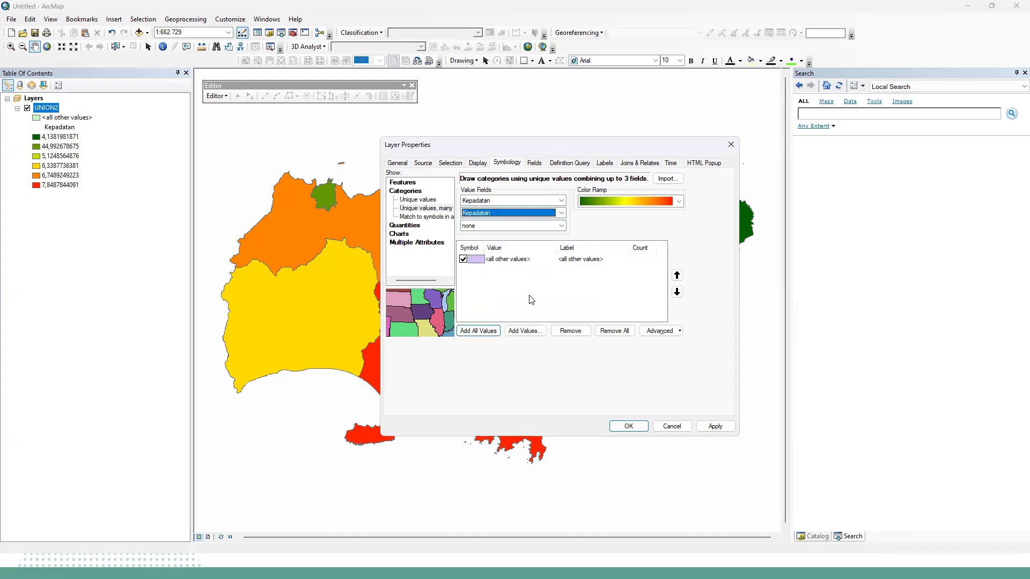
click(481, 332)
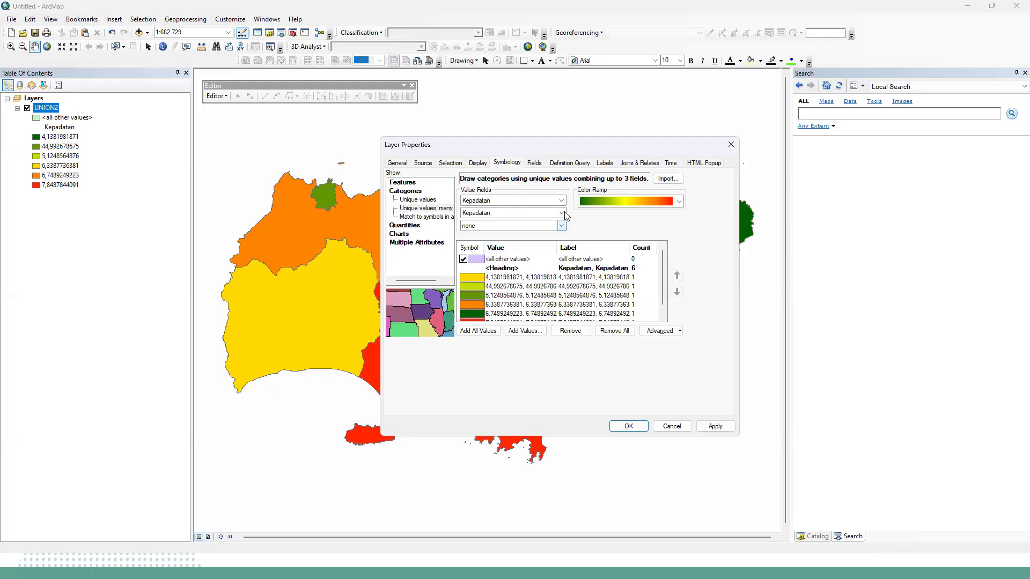
Return to single-field unique values symbology, reselect the Kepadatan field and add all its values again.
click(421, 200)
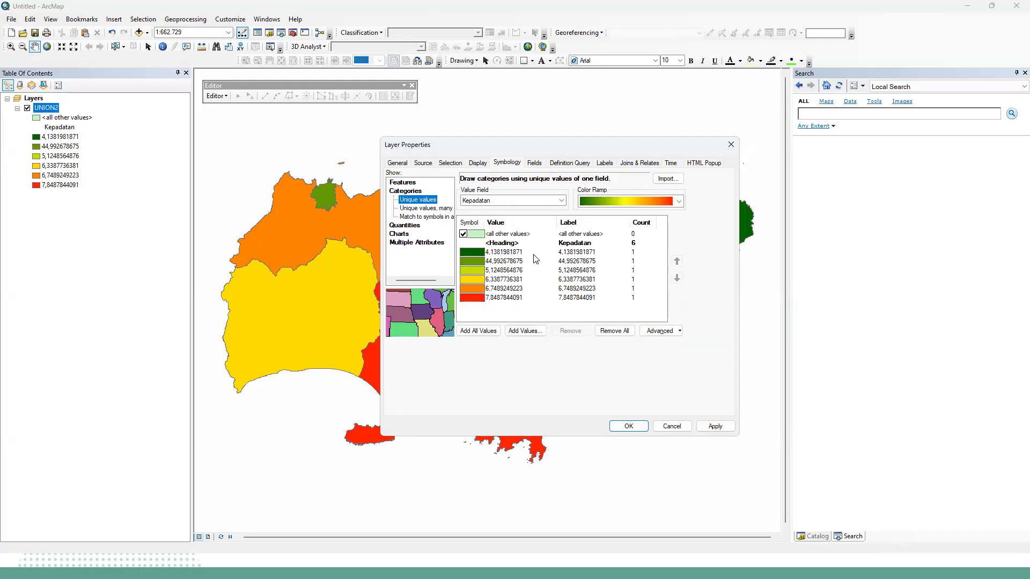
click(561, 201)
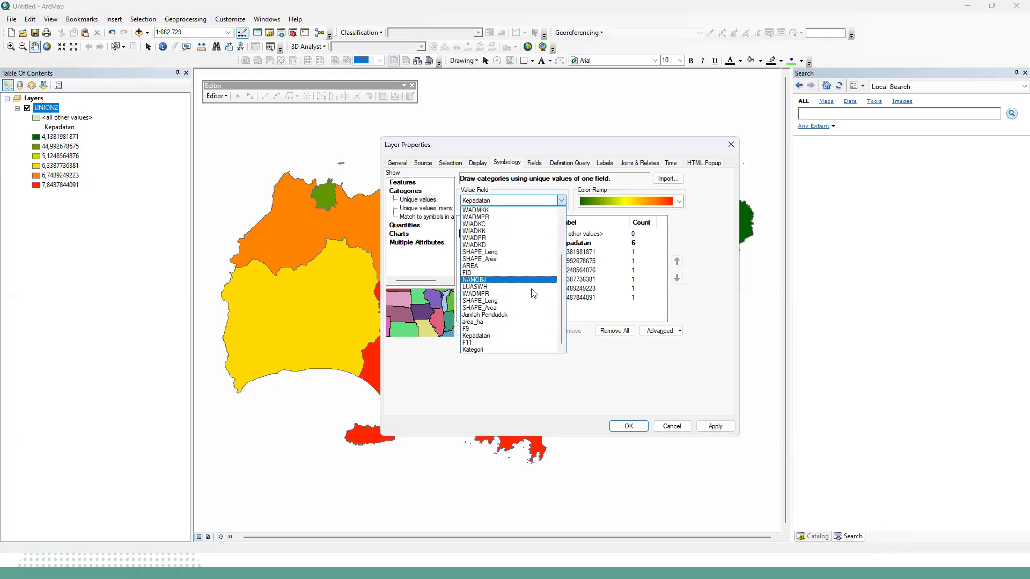
click(502, 336)
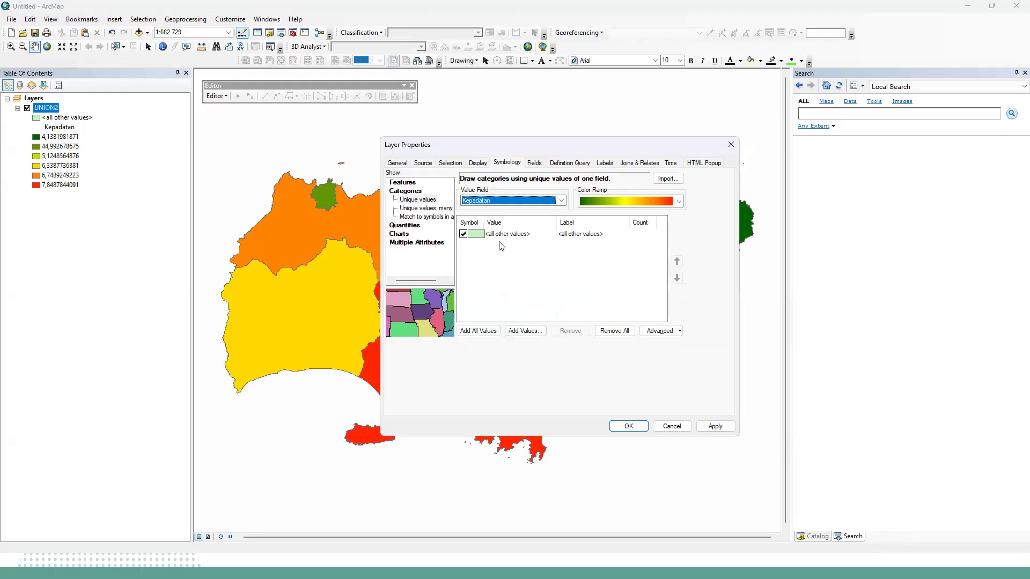
click(525, 331)
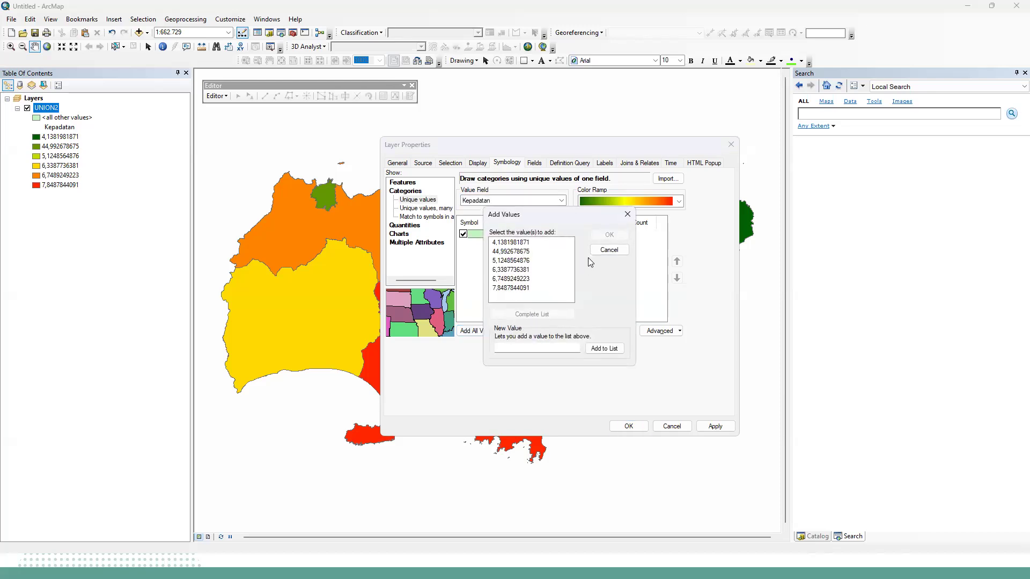
click(622, 216)
click(486, 331)
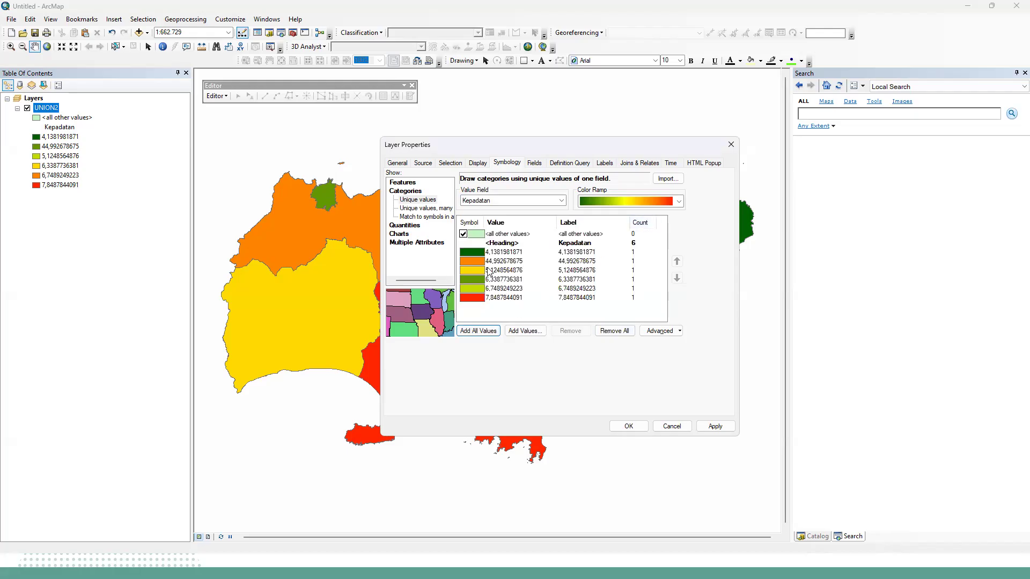
Set the fill color of the 44,992678675 density class to red.
double_click(480, 261)
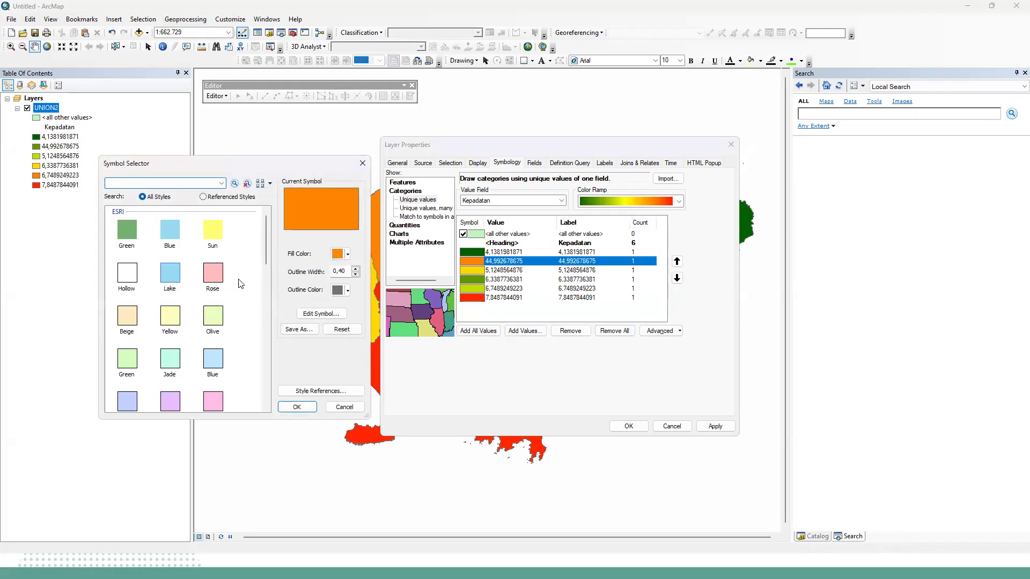
click(348, 254)
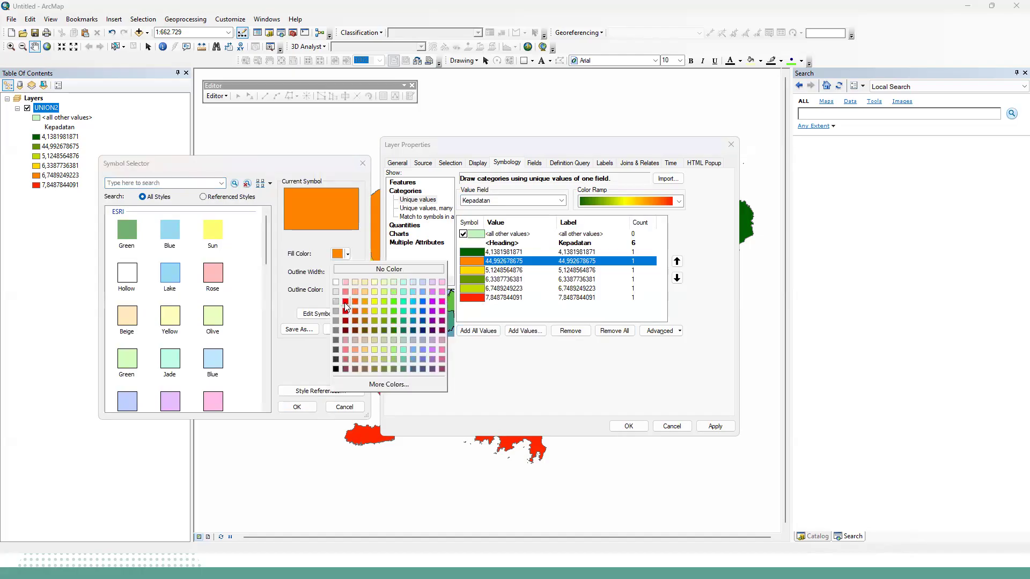
click(338, 359)
click(297, 406)
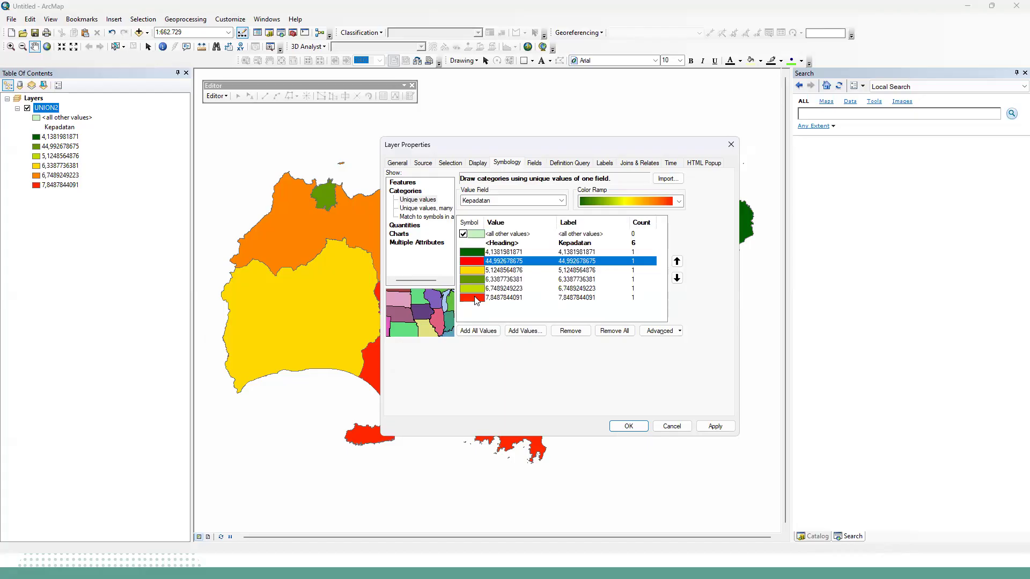
click(475, 298)
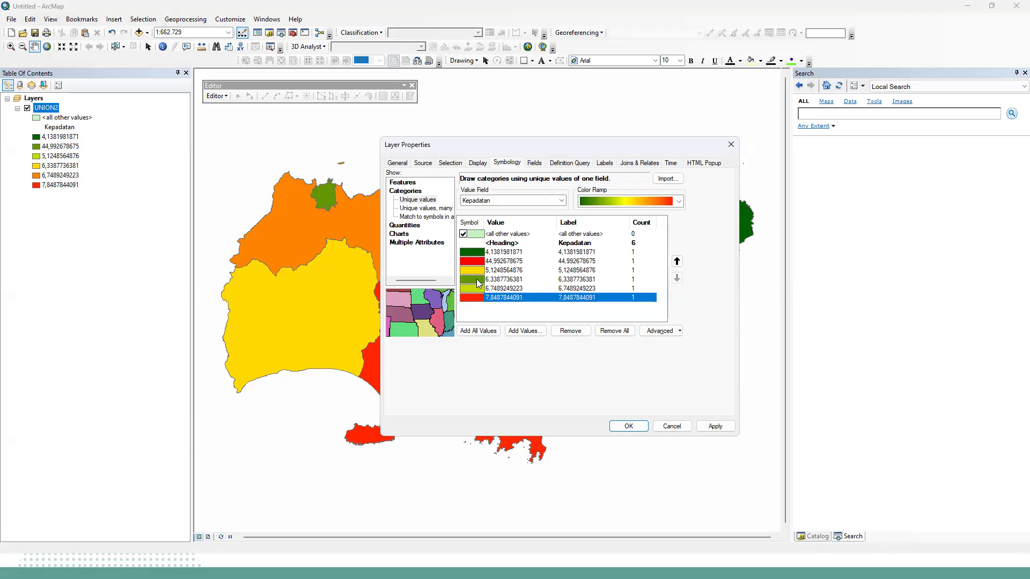
double_click(477, 271)
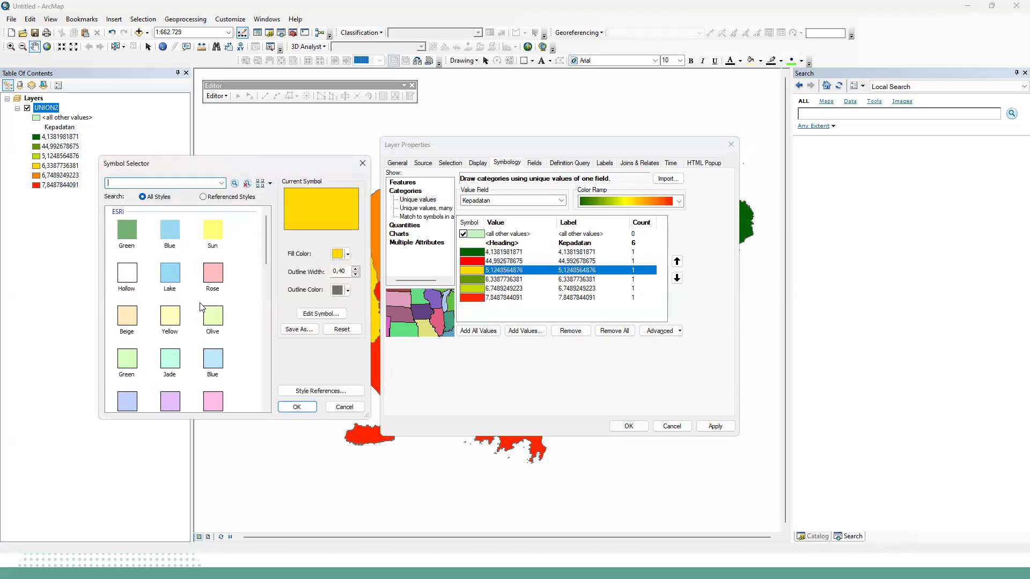
click(347, 254)
click(395, 328)
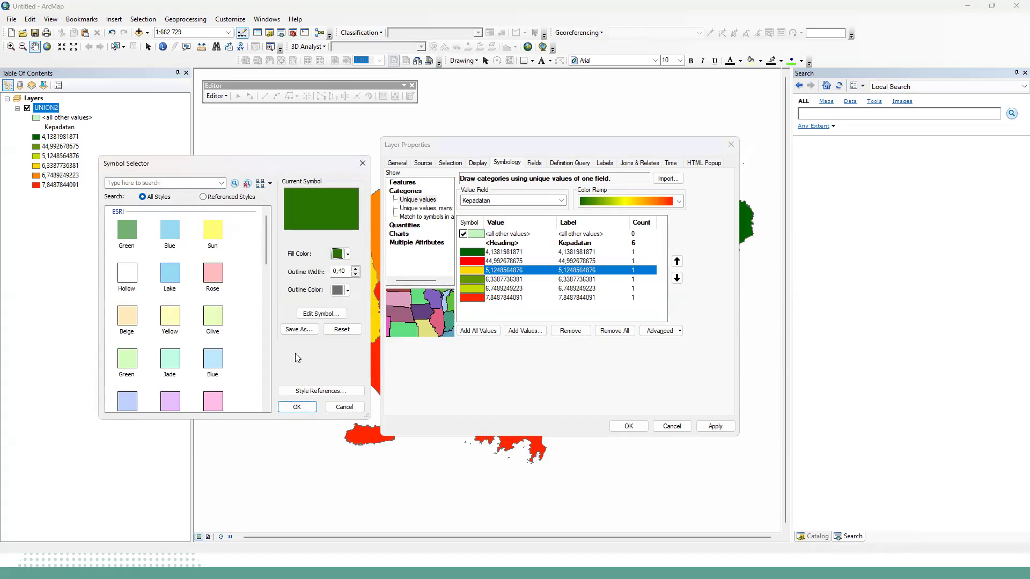
click(296, 407)
click(715, 426)
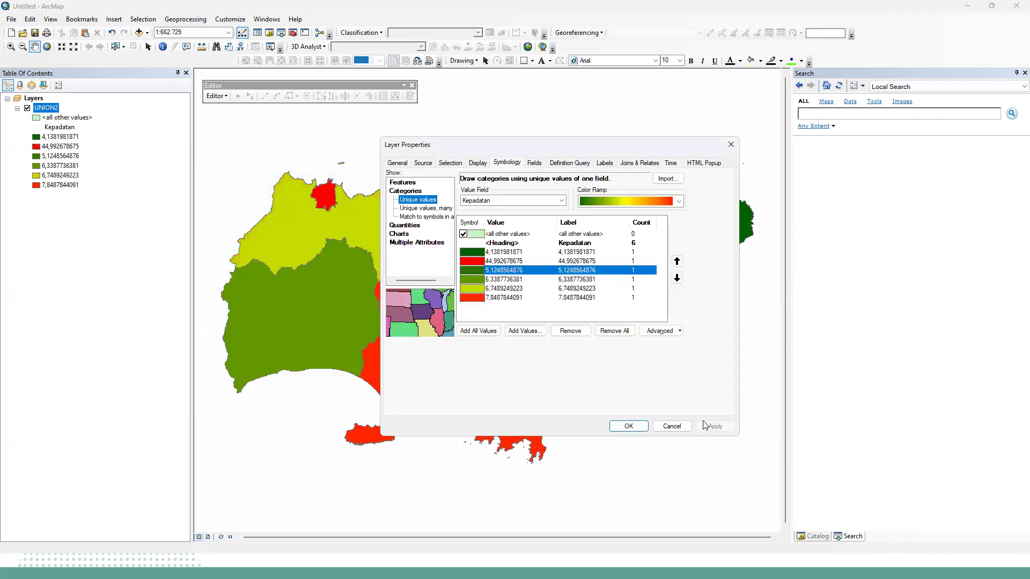
click(627, 426)
double_click(478, 298)
click(343, 254)
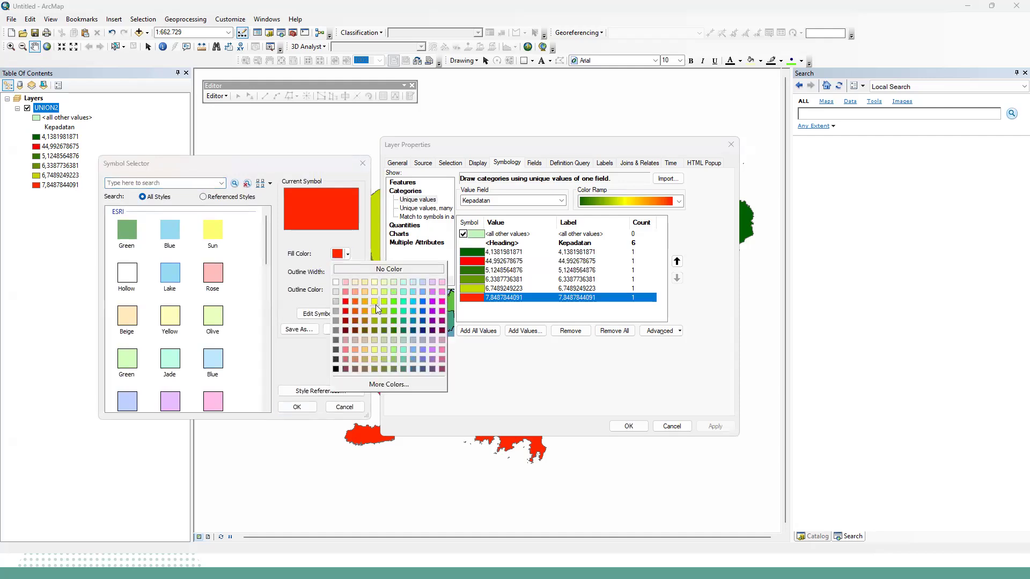
click(365, 301)
click(346, 254)
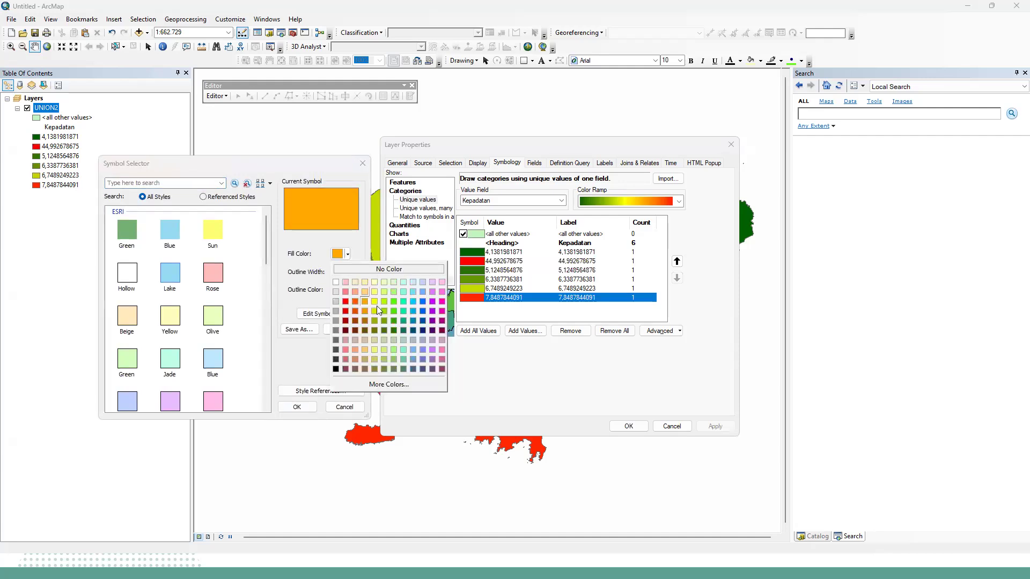
click(356, 294)
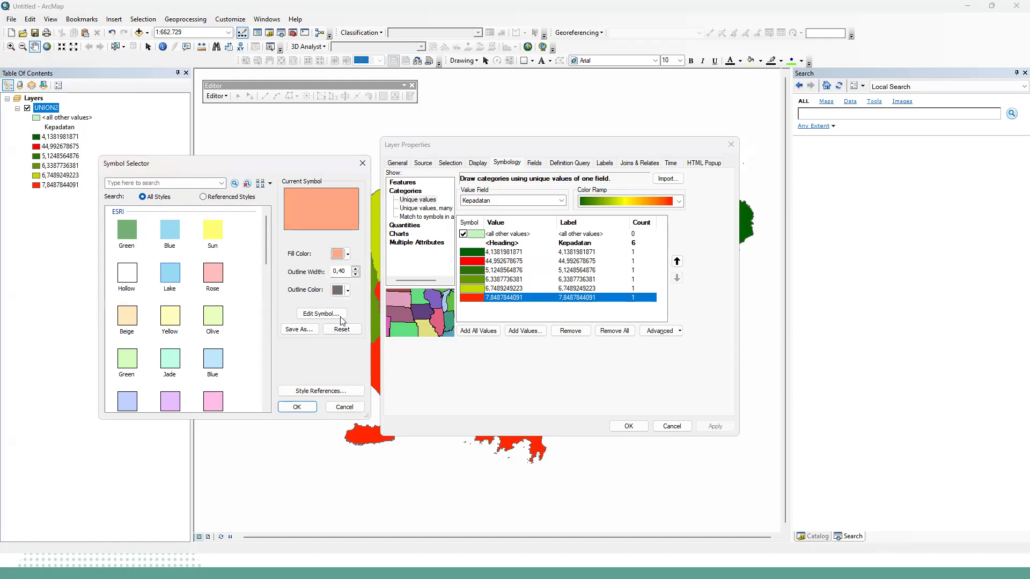
click(346, 253)
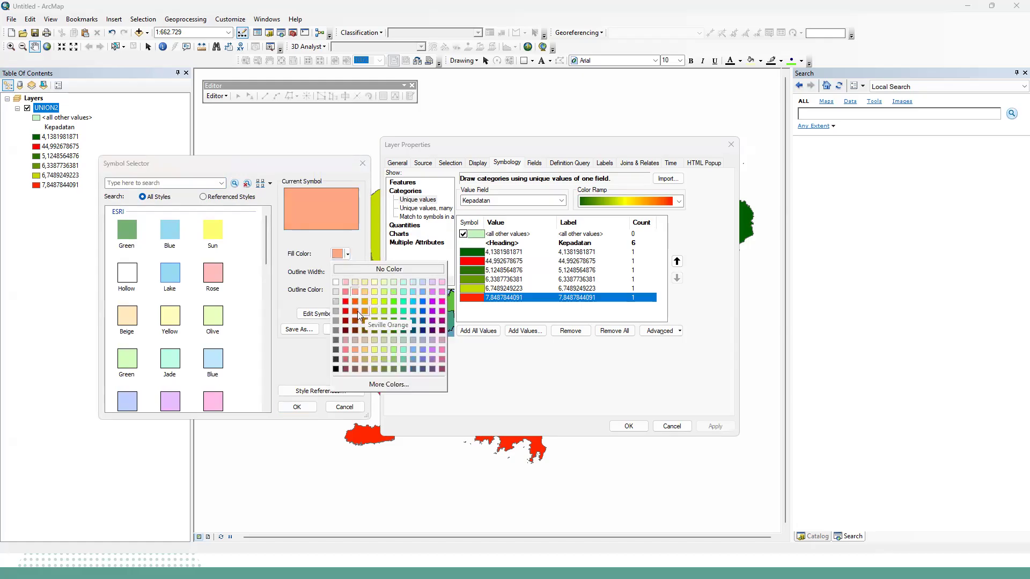
click(355, 312)
click(347, 254)
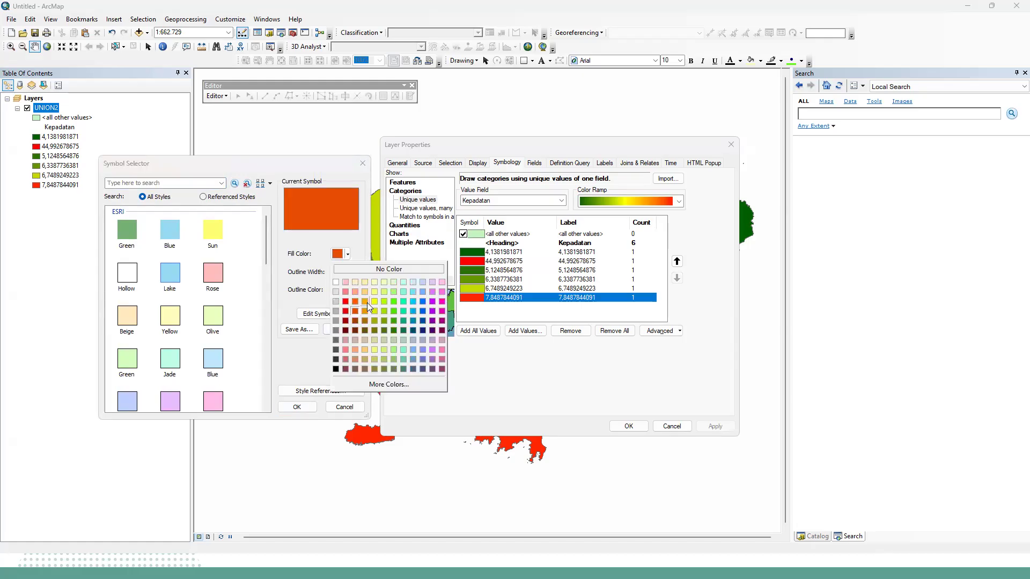
click(366, 302)
click(297, 407)
click(718, 427)
click(631, 429)
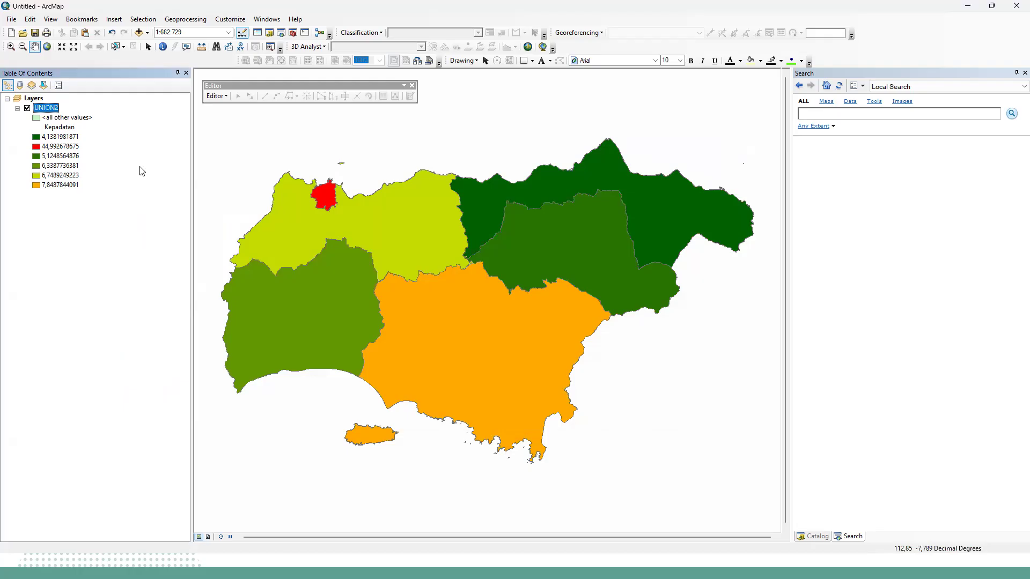
Open the layer properties of UNION2.
click(61, 128)
right_click(46, 108)
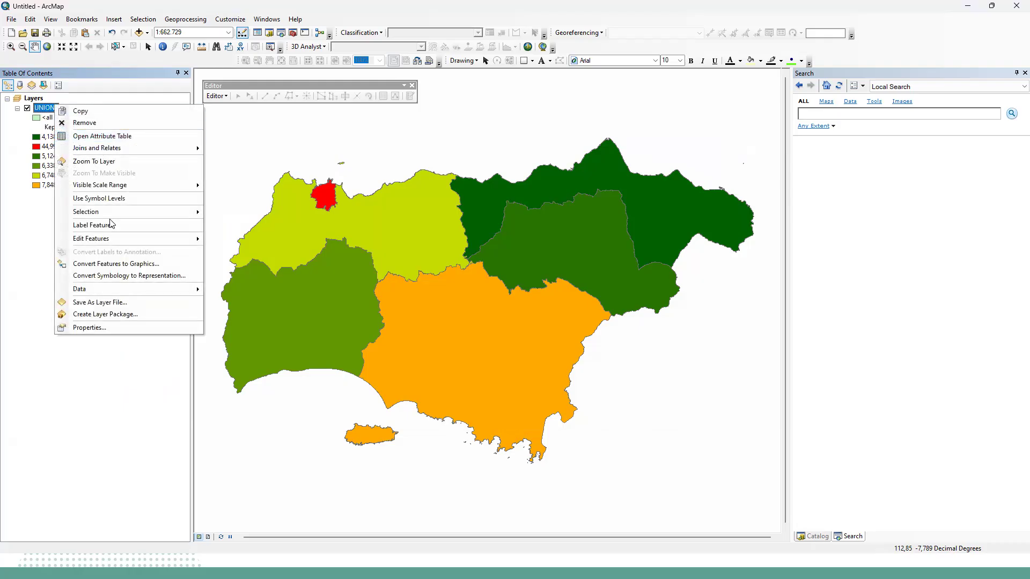
click(129, 328)
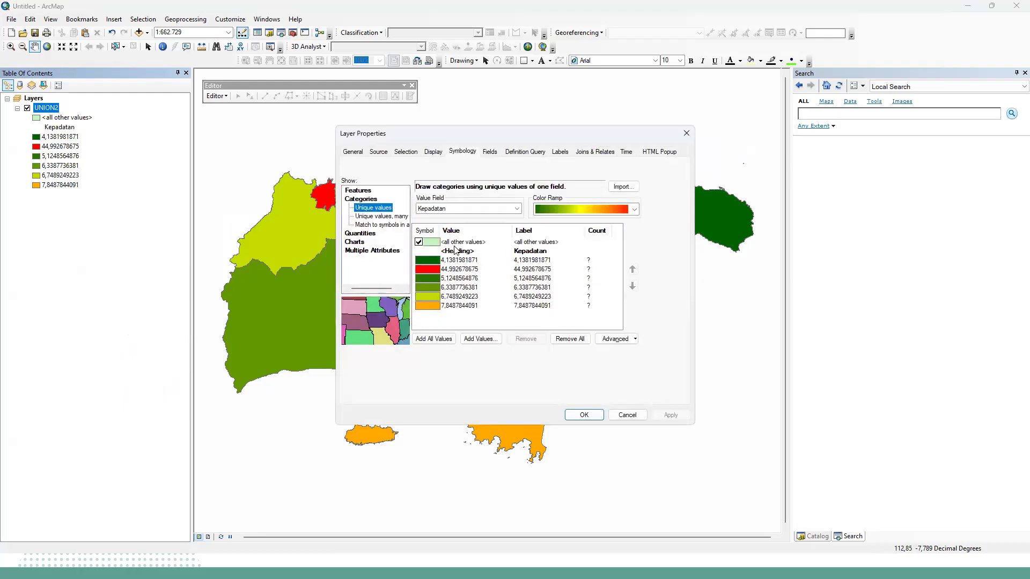
double_click(459, 250)
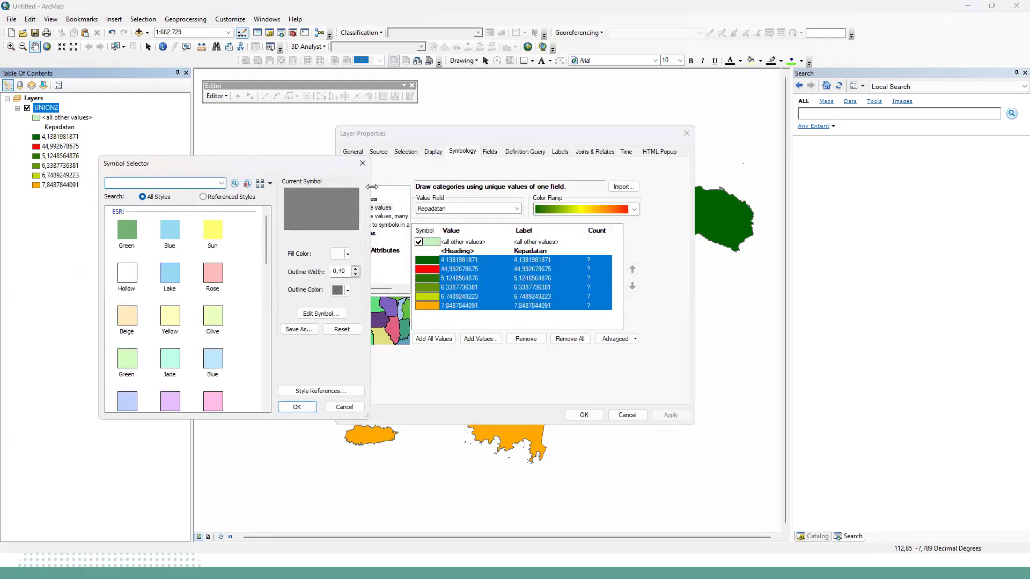
click(363, 164)
right_click(451, 254)
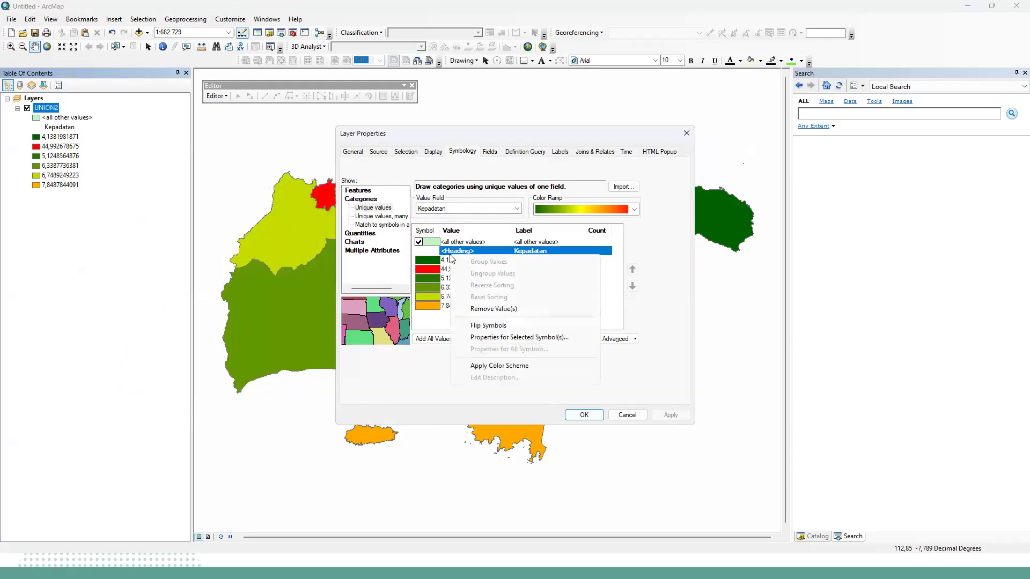
key(Escape)
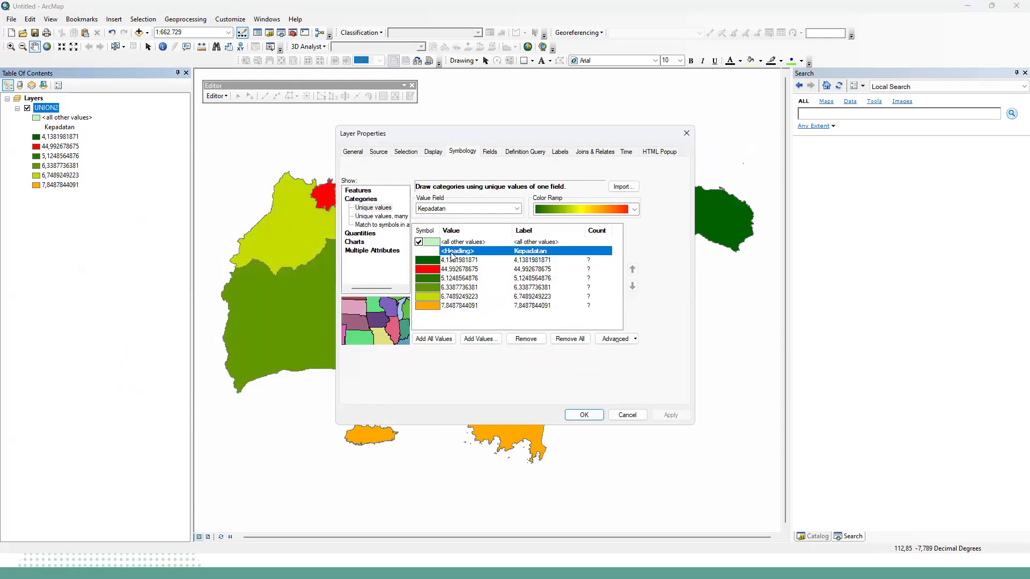
Set the value field of UNION2's unique values symbology to Kategori.
click(517, 209)
click(517, 209)
click(517, 209)
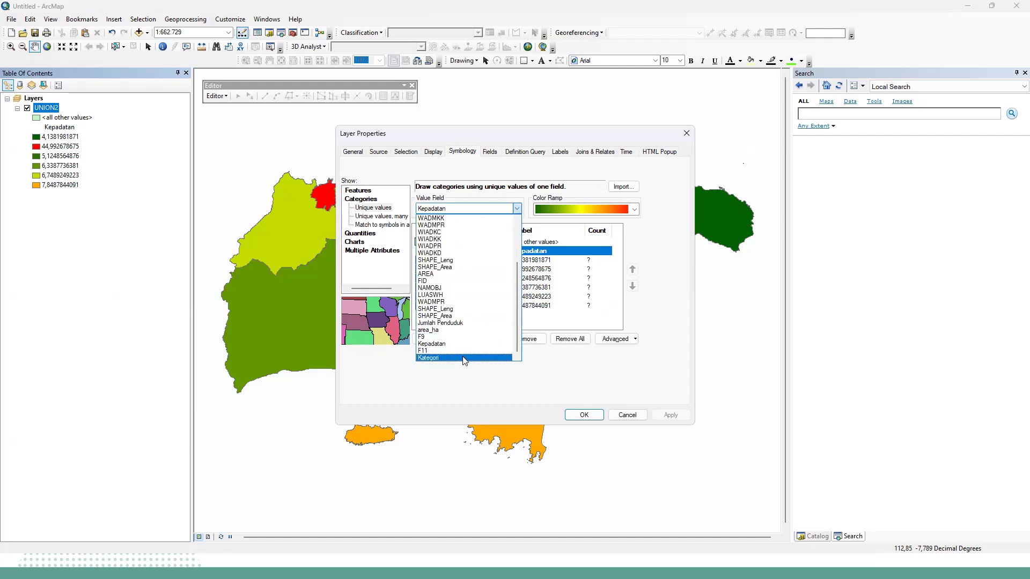
click(461, 358)
click(510, 209)
click(510, 210)
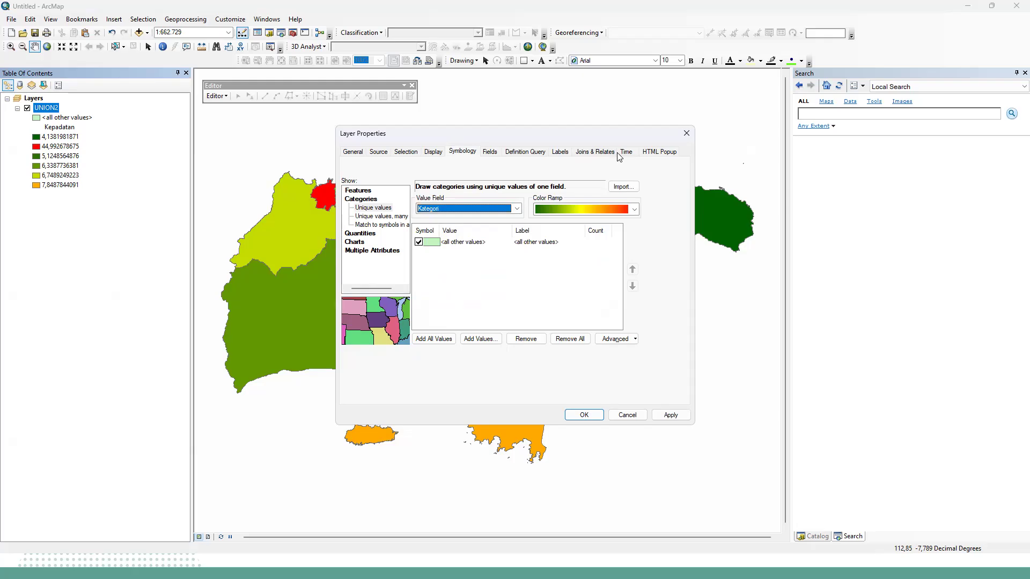
Label the UNION2 features with the Kategori field at text size 12 and apply the layer settings.
click(490, 152)
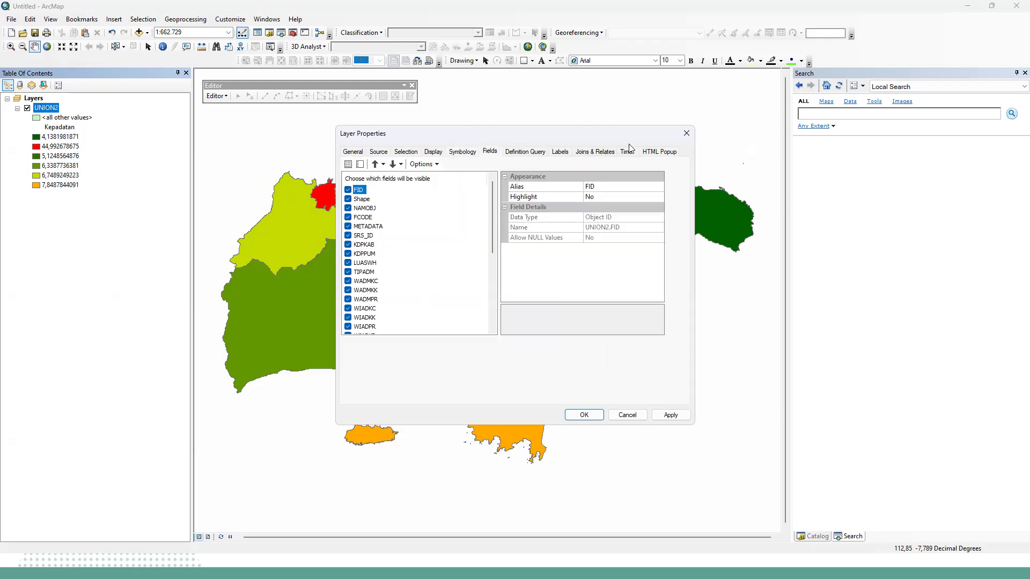
click(561, 152)
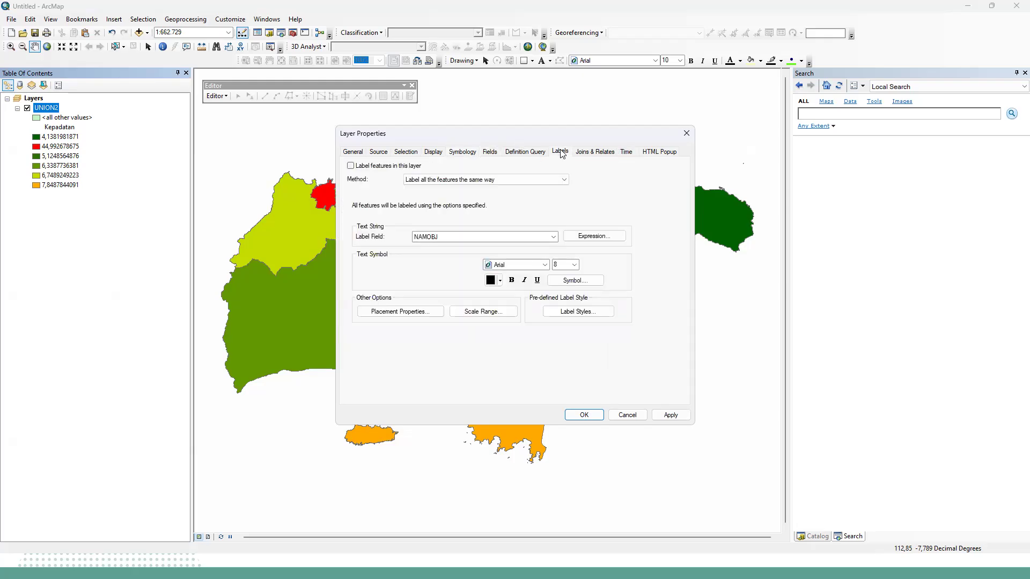
click(541, 237)
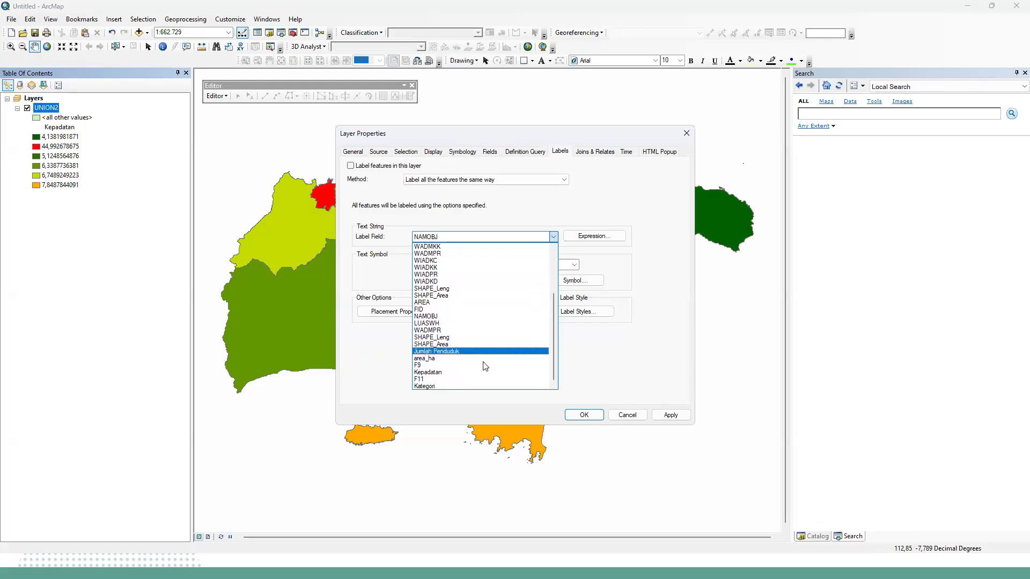
click(484, 386)
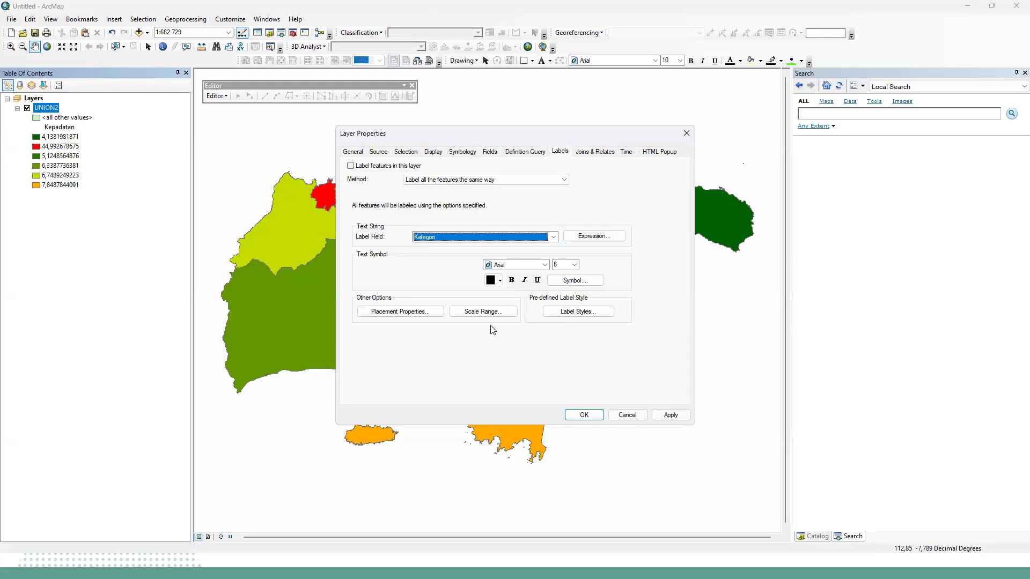
click(574, 265)
click(561, 298)
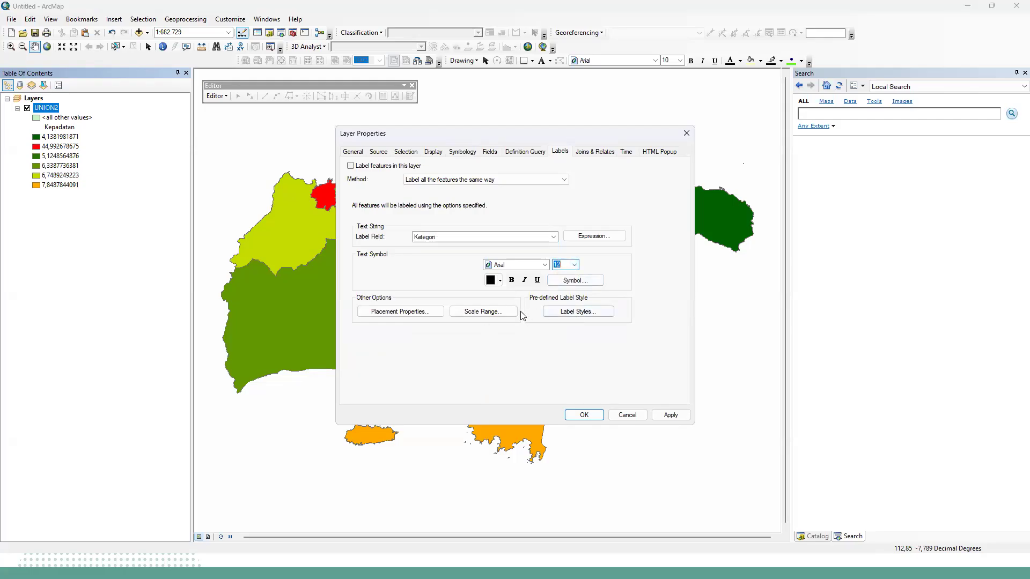
click(351, 166)
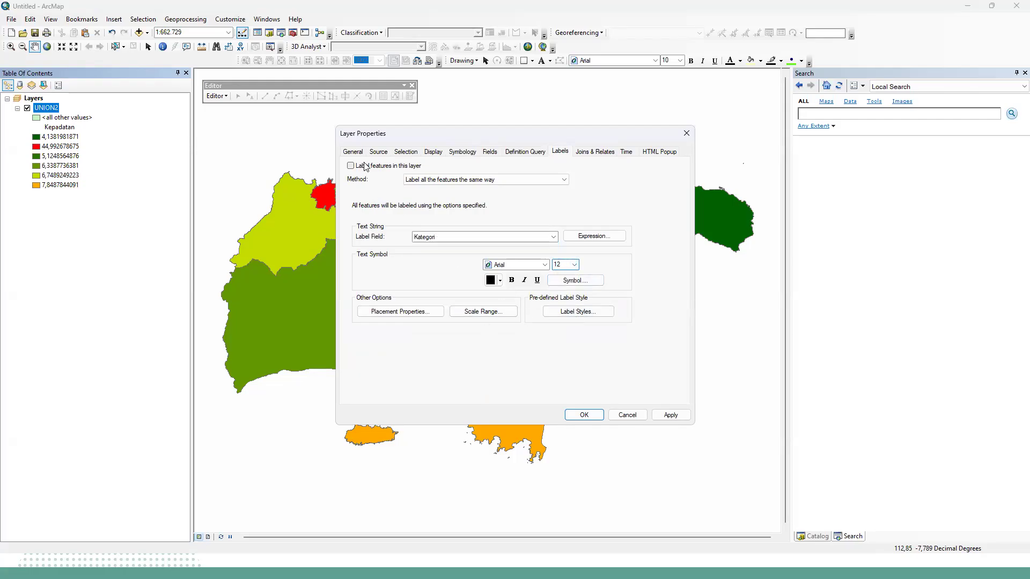
click(671, 416)
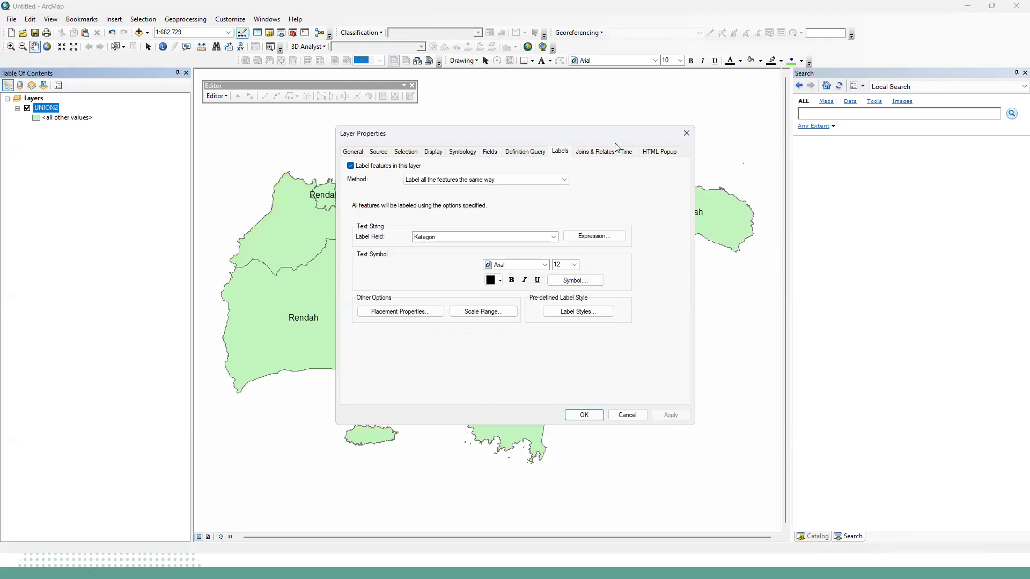
drag(645, 137, 446, 291)
click(487, 288)
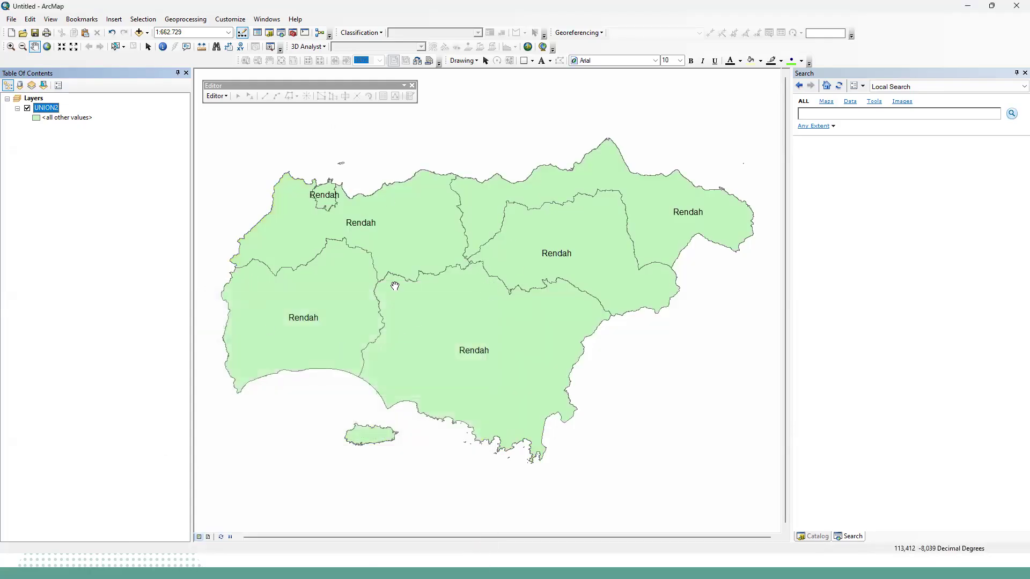
Reopen the UNION2 layer properties and look through the field, selection, source and display settings.
click(89, 122)
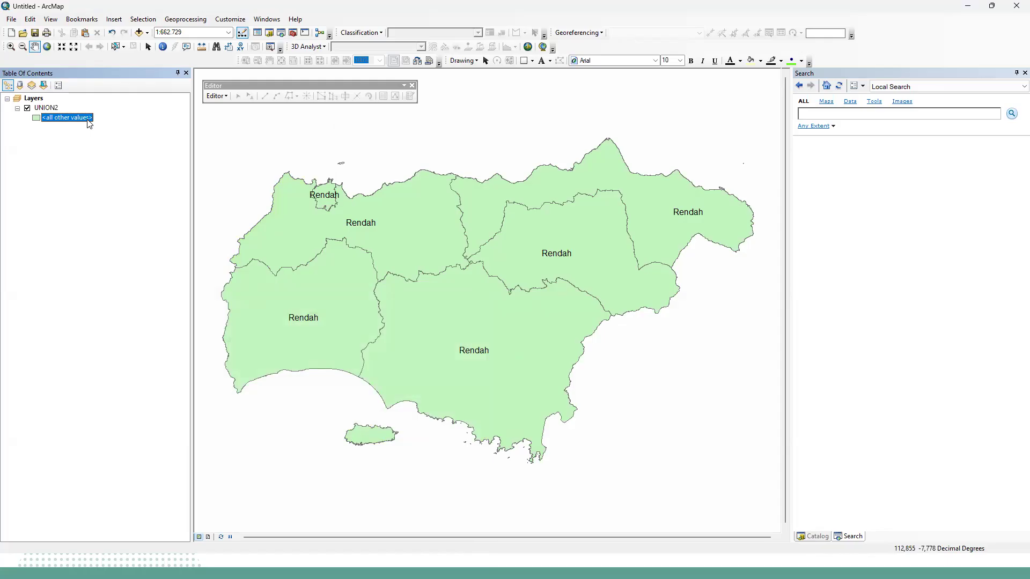
right_click(57, 110)
click(96, 330)
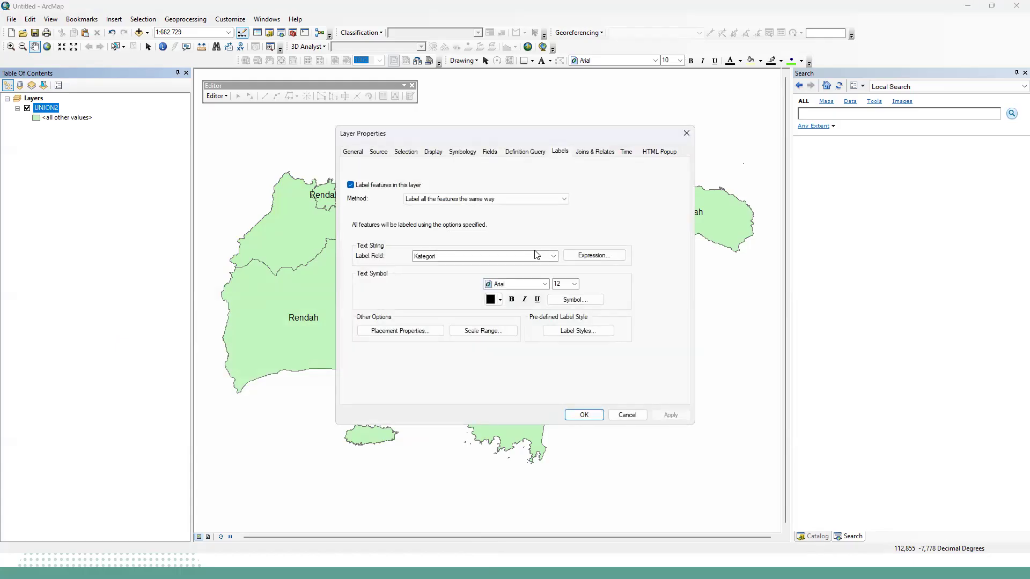
click(439, 153)
click(495, 155)
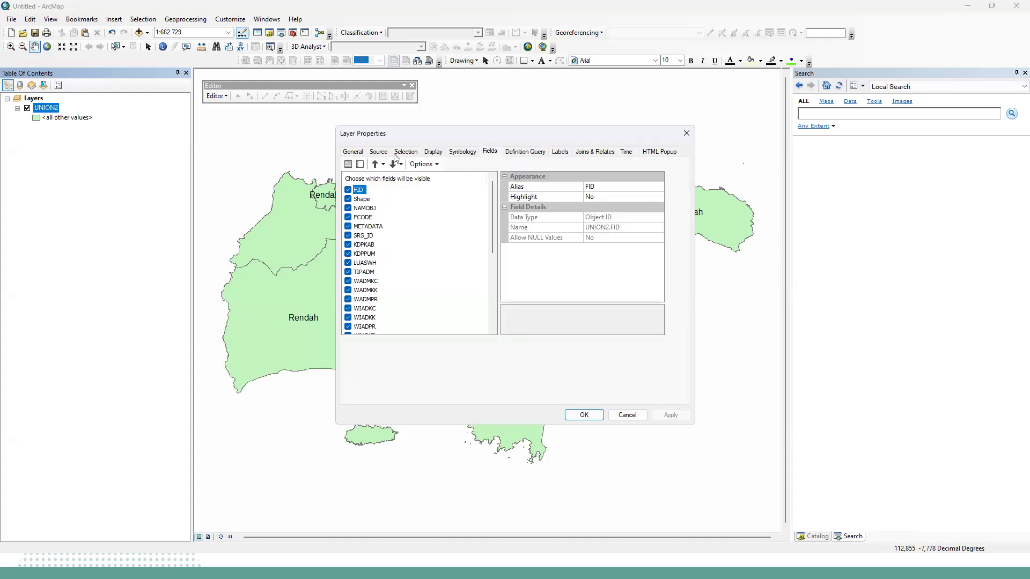
click(397, 154)
click(377, 154)
click(432, 154)
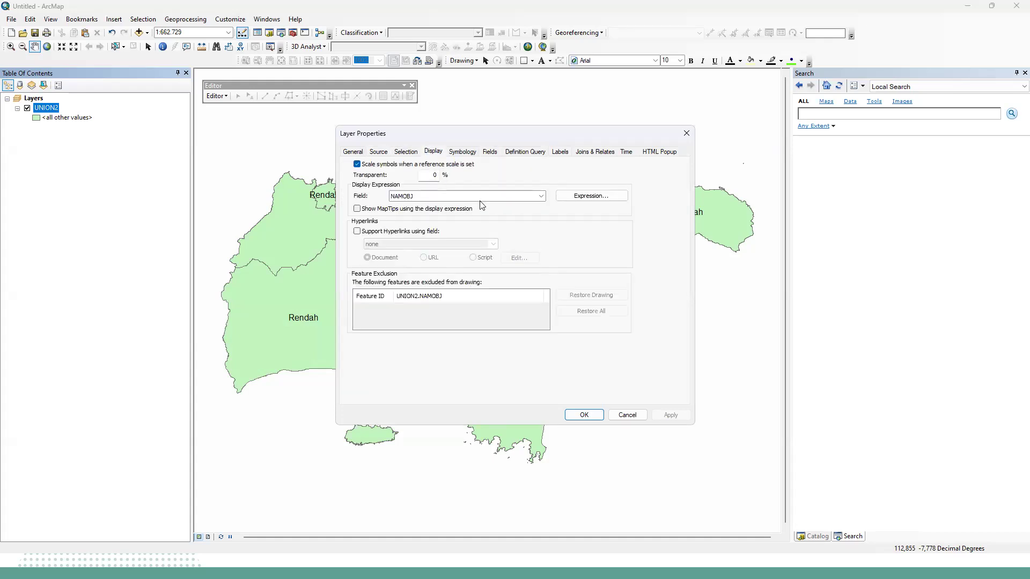
Try symbolizing by Kepadatan again with all its values added, and close the layer properties without applying.
click(469, 155)
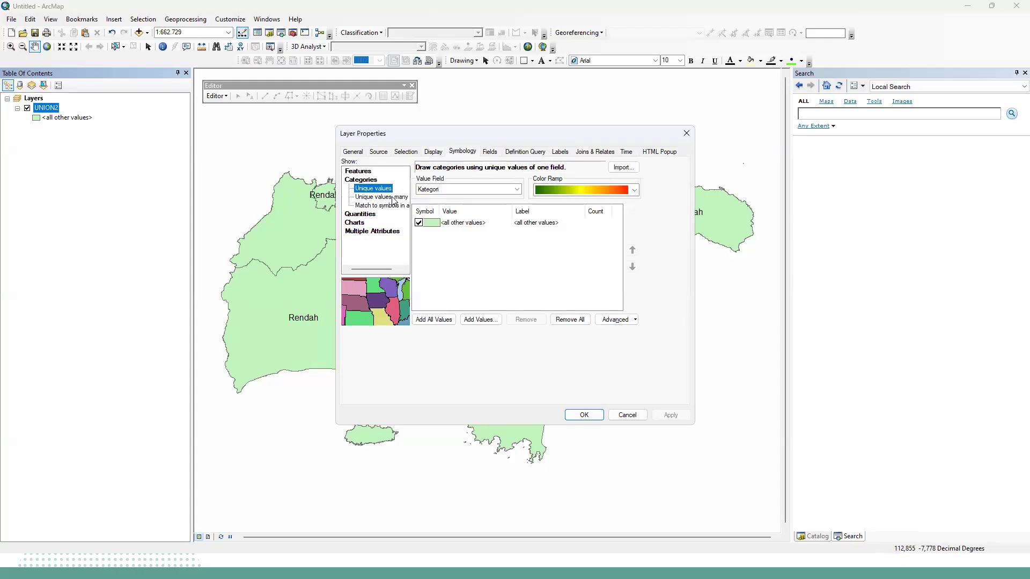
click(503, 192)
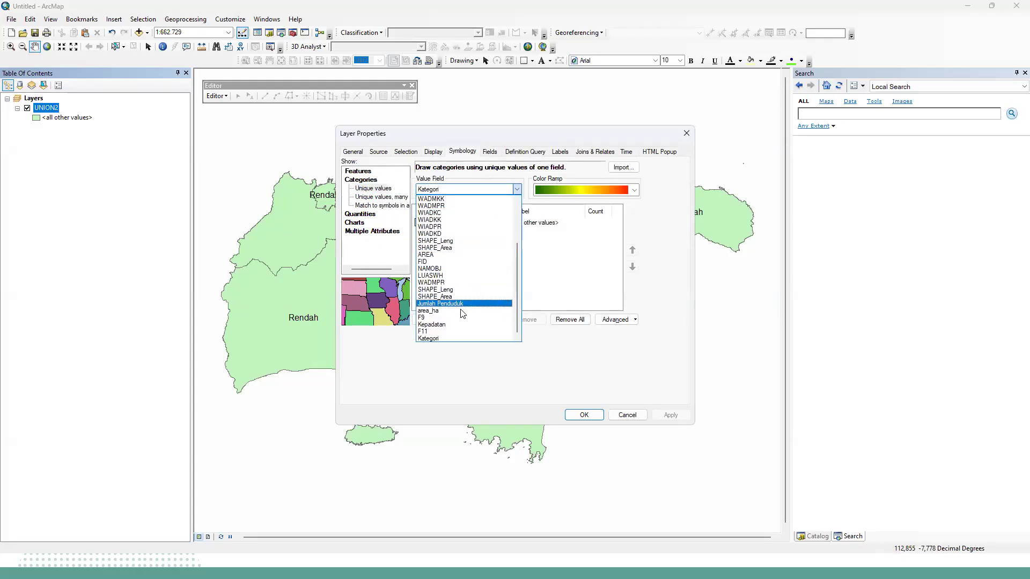
click(462, 327)
click(452, 319)
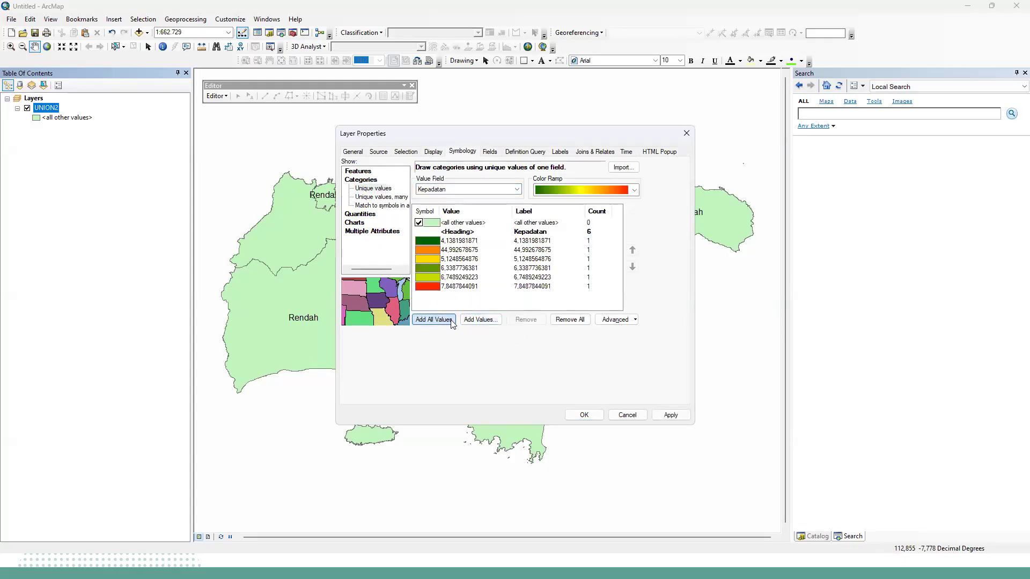
click(464, 251)
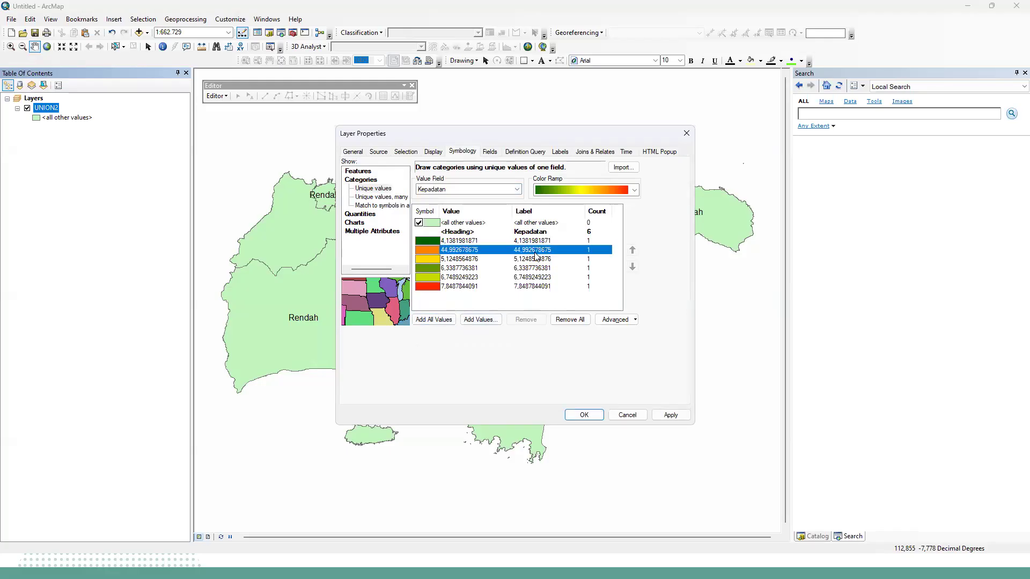
click(635, 320)
click(654, 272)
click(687, 136)
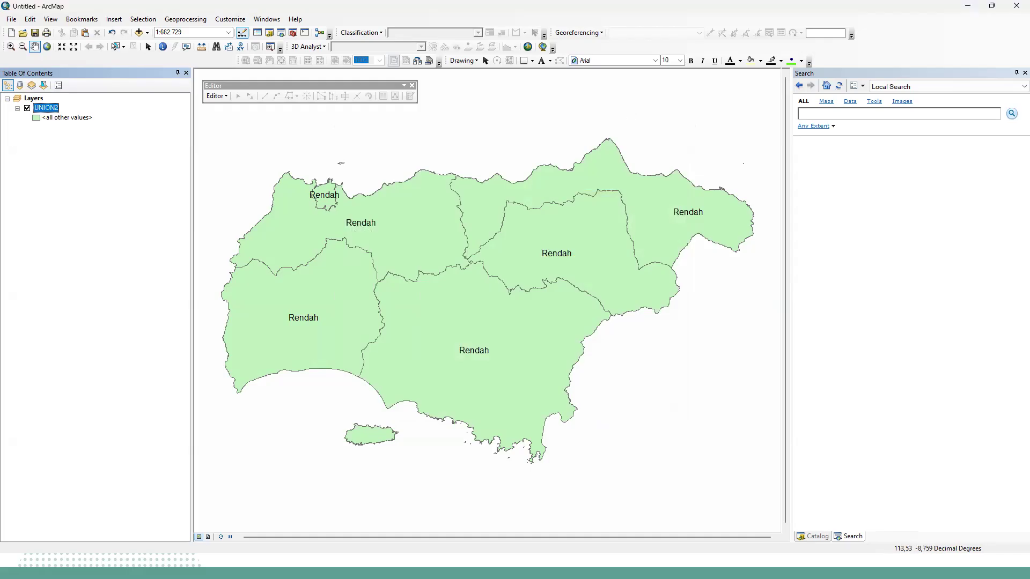
Switch to the running PowerPoint slide show and advance to the closing Terima Kasih slide.
key(super)
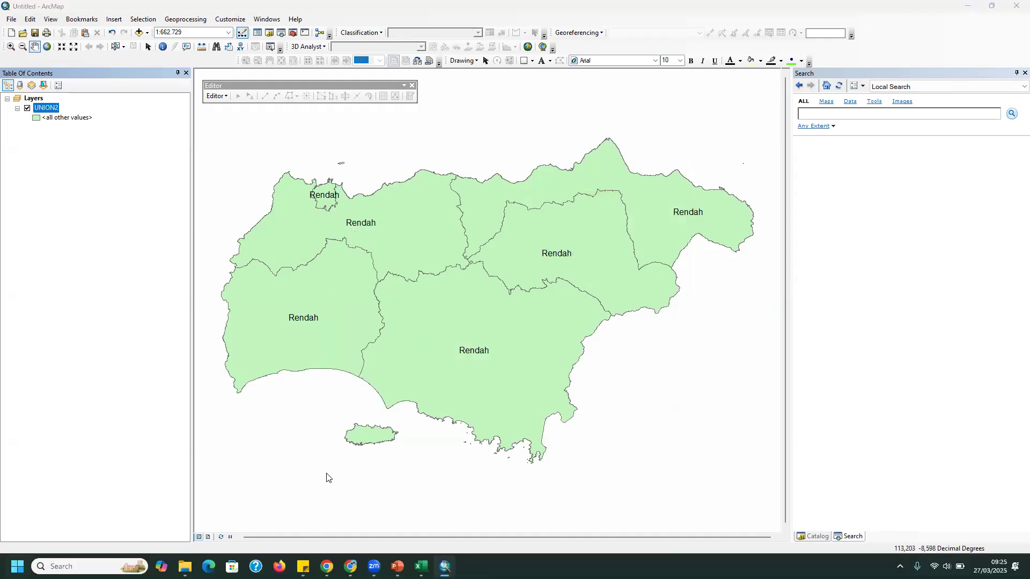
mouse_move(421, 566)
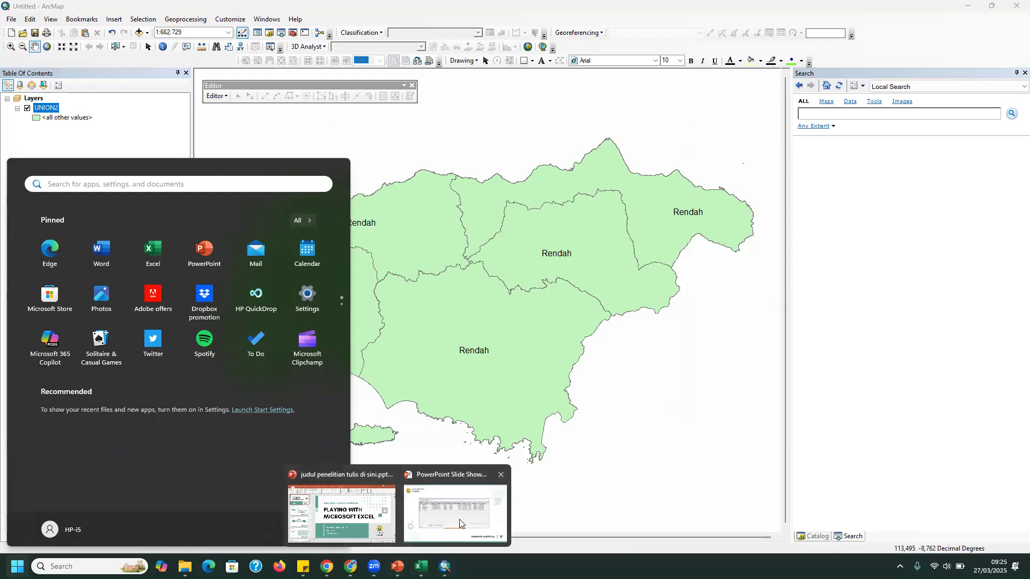
click(460, 524)
click(438, 447)
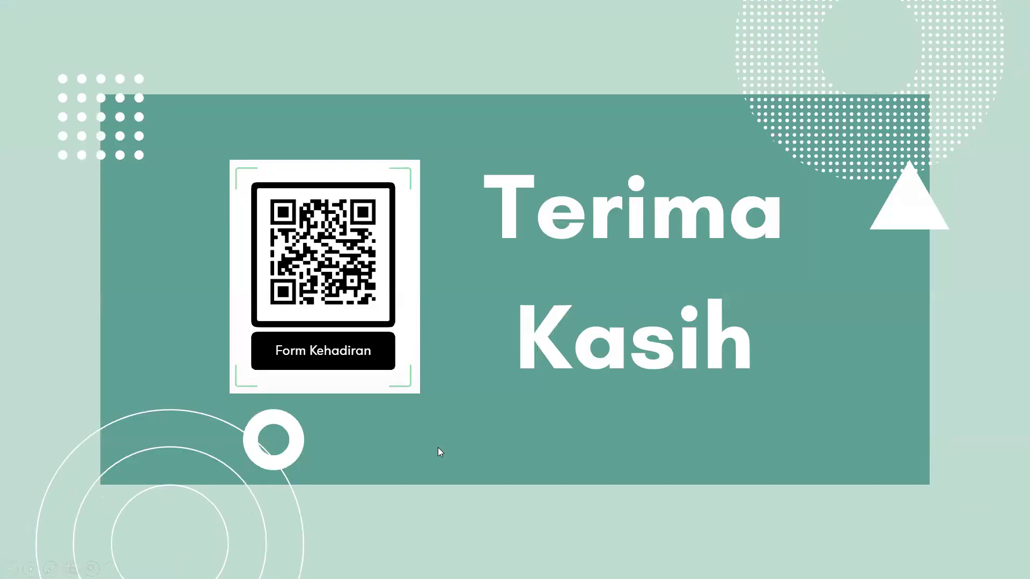
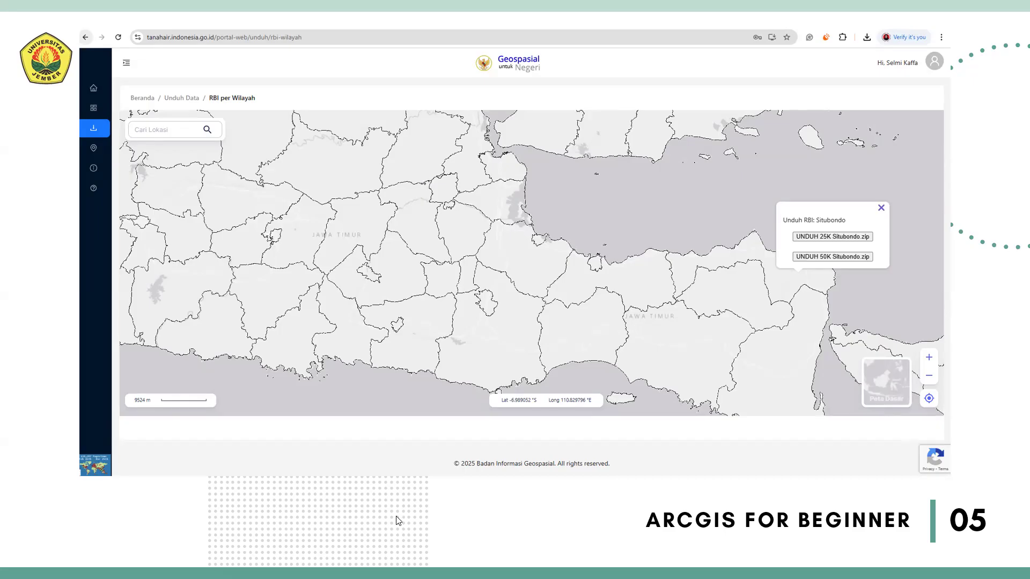
Switch from the slide show to ArcMap and open the UNION2 attribute table to view its WIADKC field.
key(super)
mouse_move(445, 566)
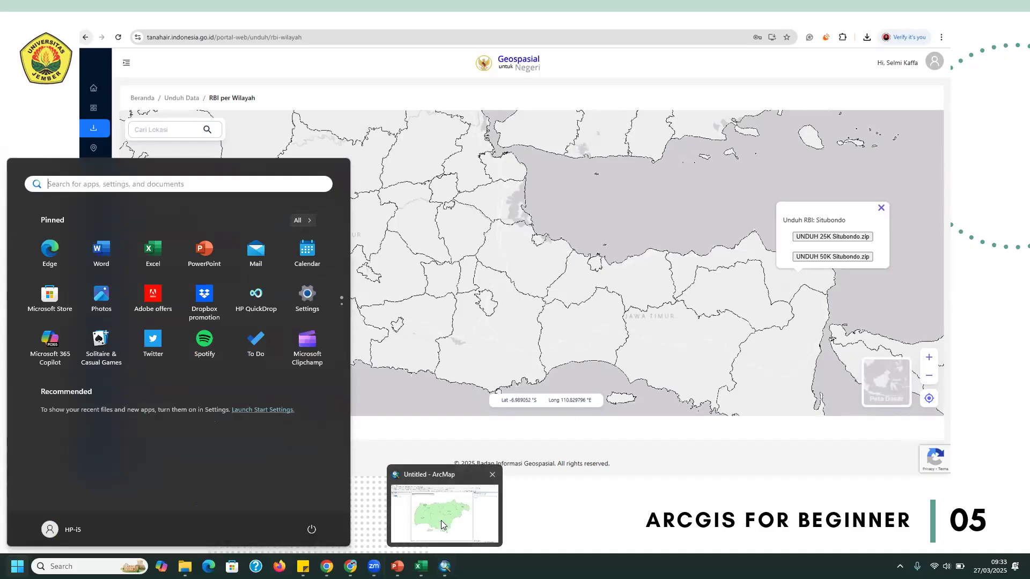
click(443, 524)
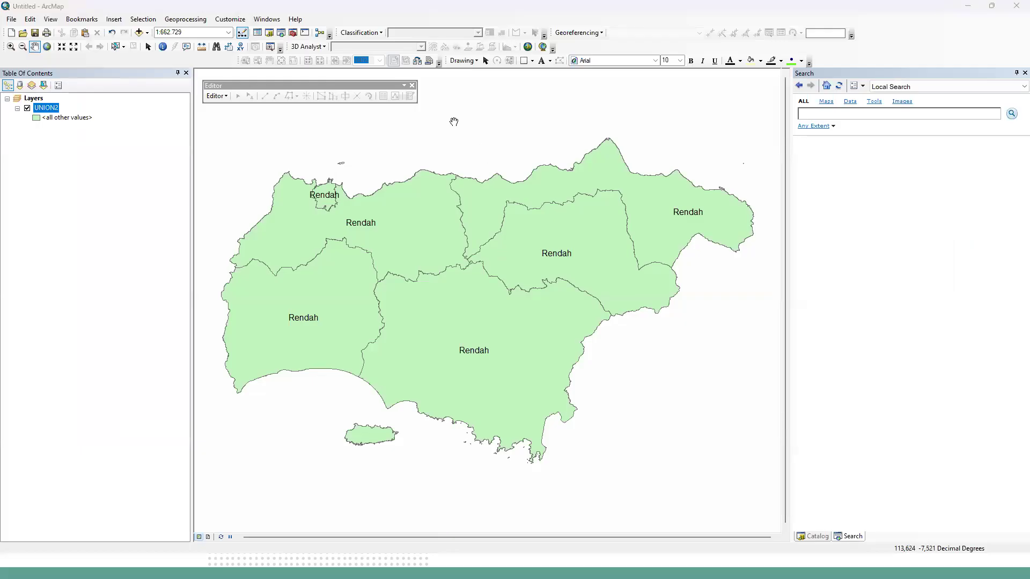
right_click(52, 111)
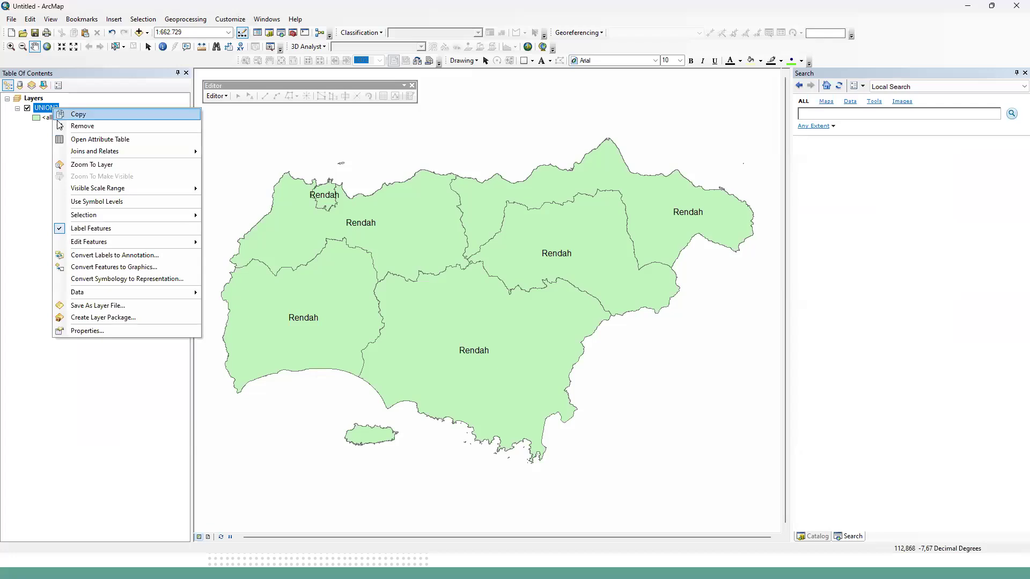
click(74, 140)
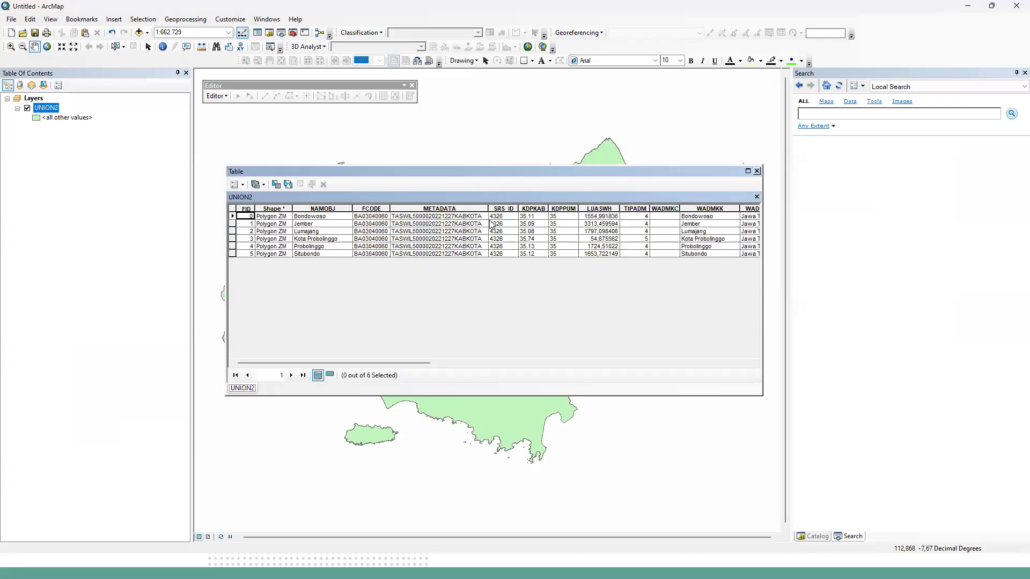
drag(425, 363, 527, 363)
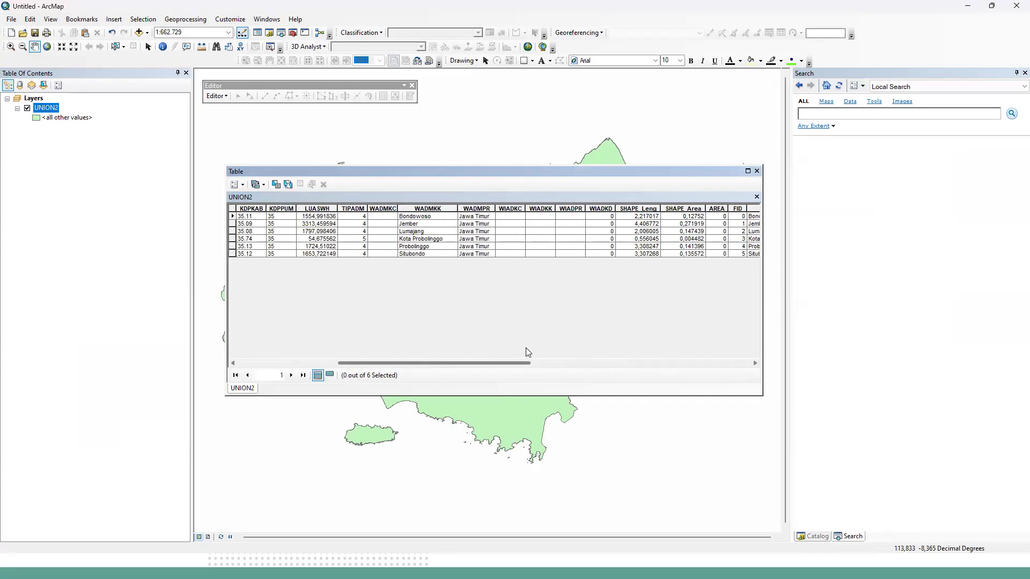
Try to calculate the Area geometry for the WIADKC field outside an edit session, and close the UNION2 table.
click(511, 208)
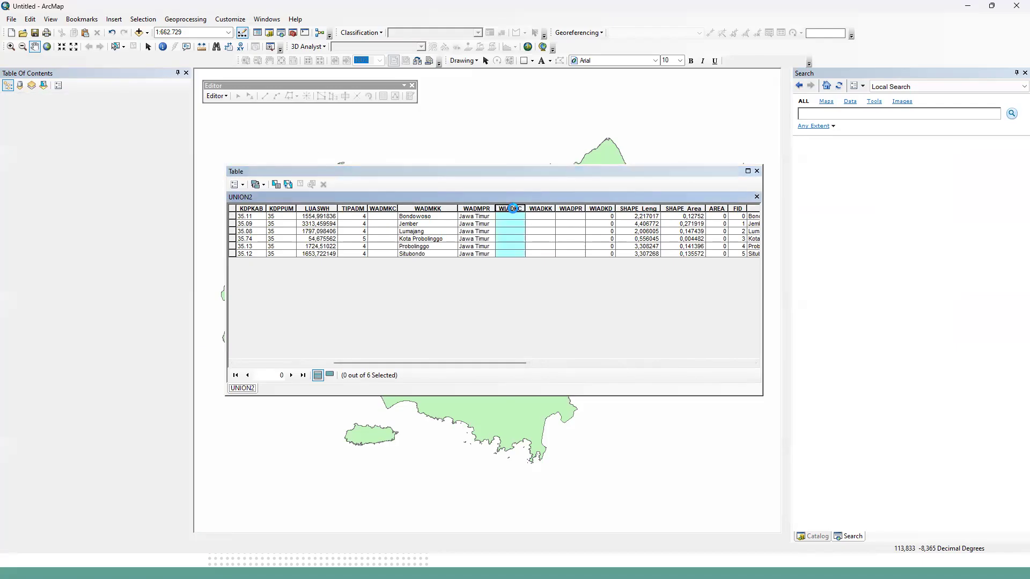
right_click(513, 208)
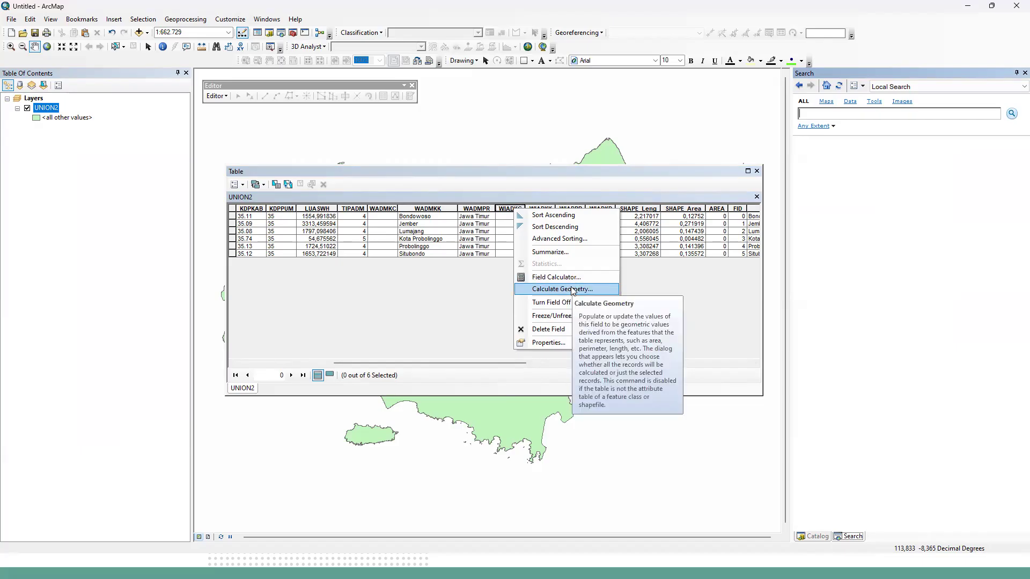
click(573, 291)
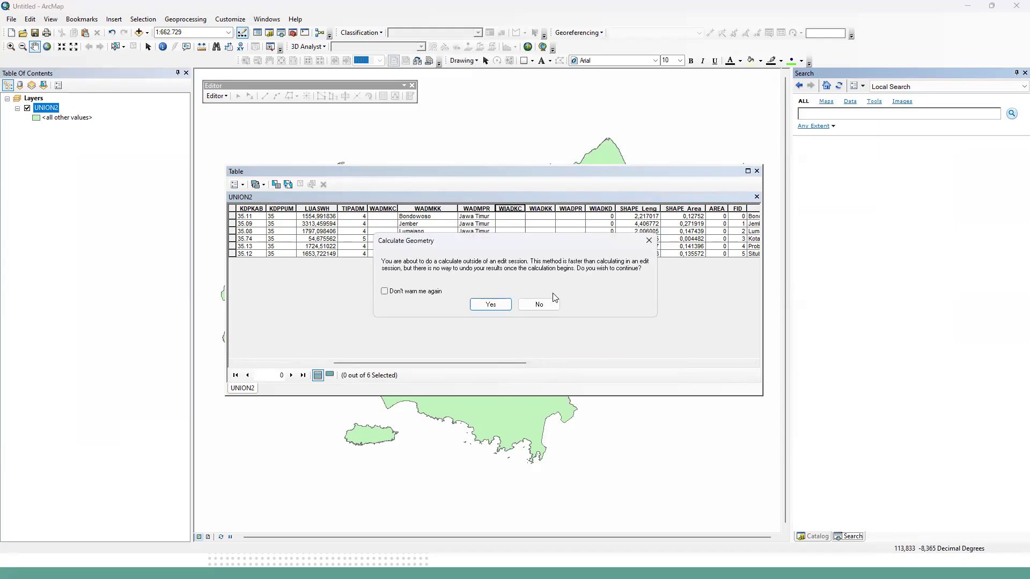
click(491, 305)
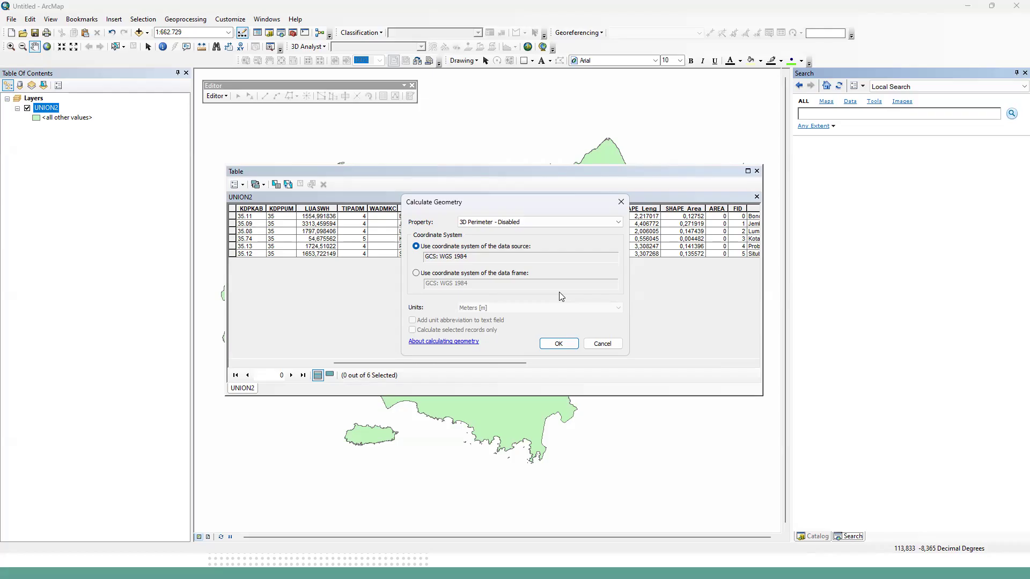
click(589, 229)
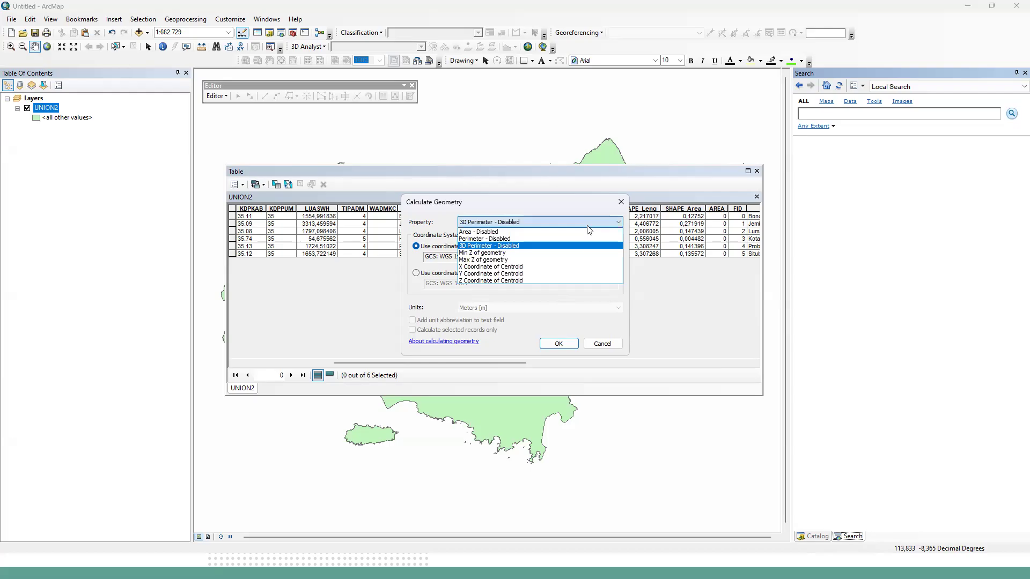
click(508, 231)
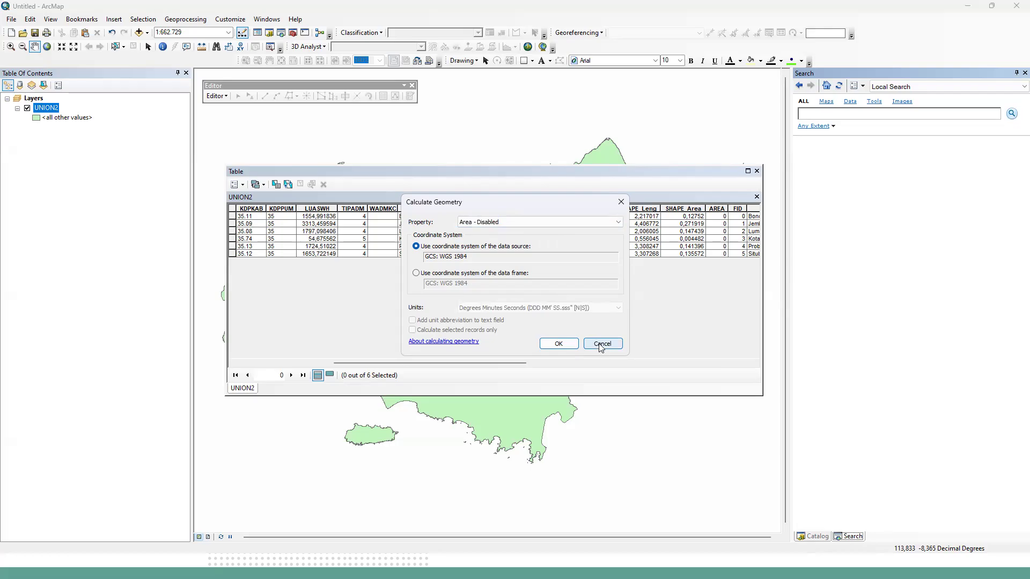
click(602, 344)
click(757, 171)
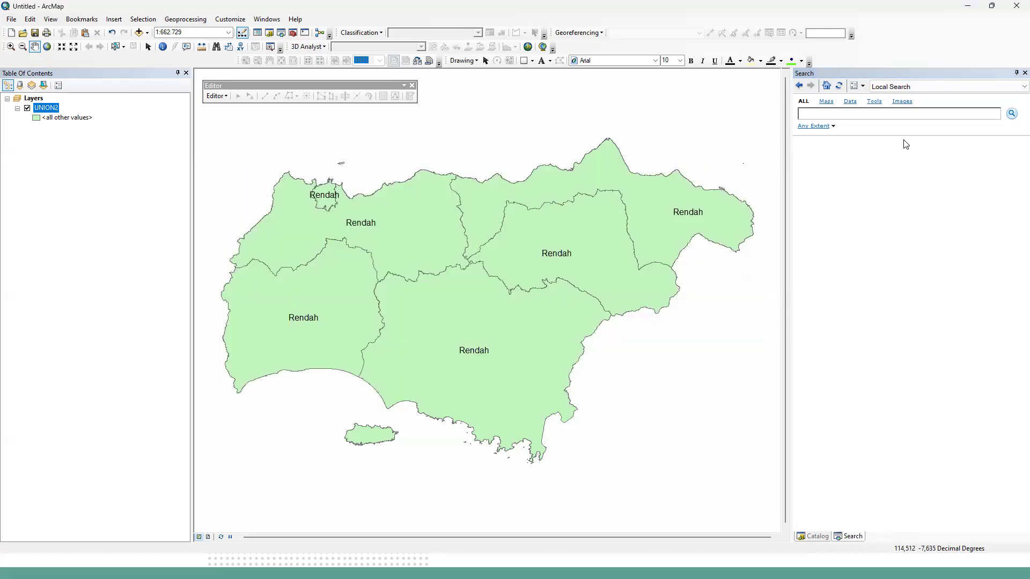
Search for "project", open the Project (Data Management) tool and set UNION2 as its input feature class.
click(852, 113)
text(project)
key(Return)
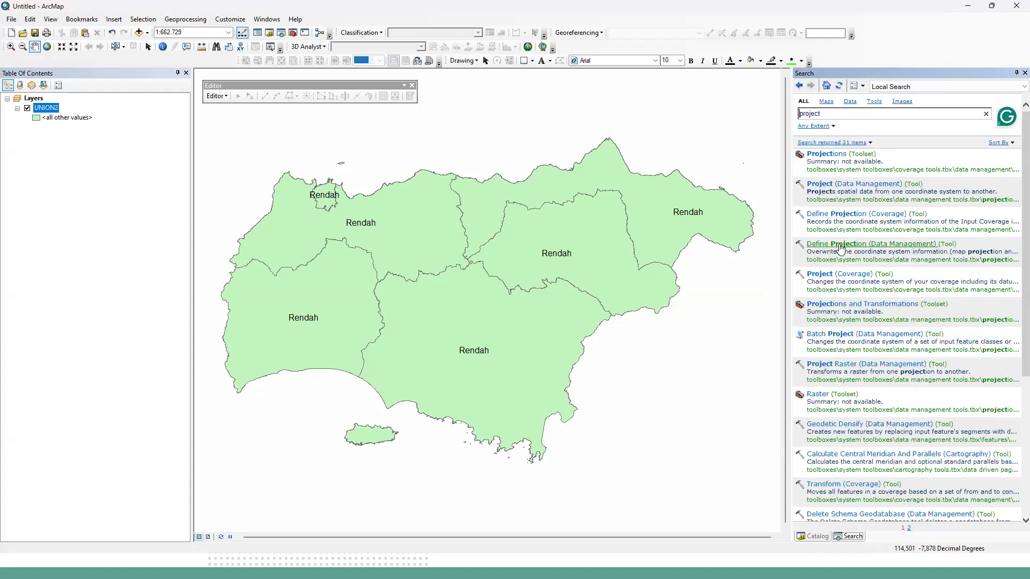
click(859, 184)
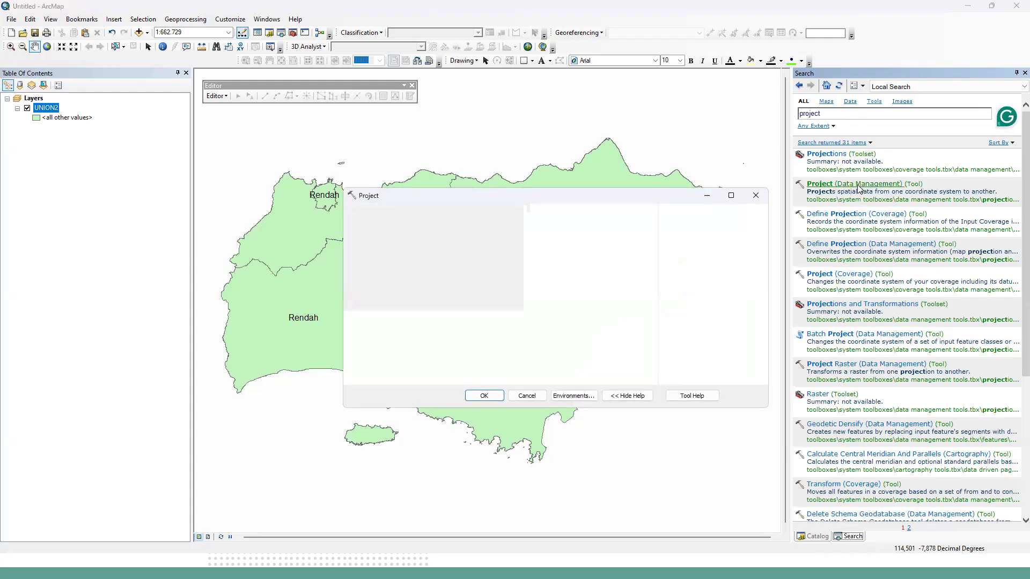
click(618, 226)
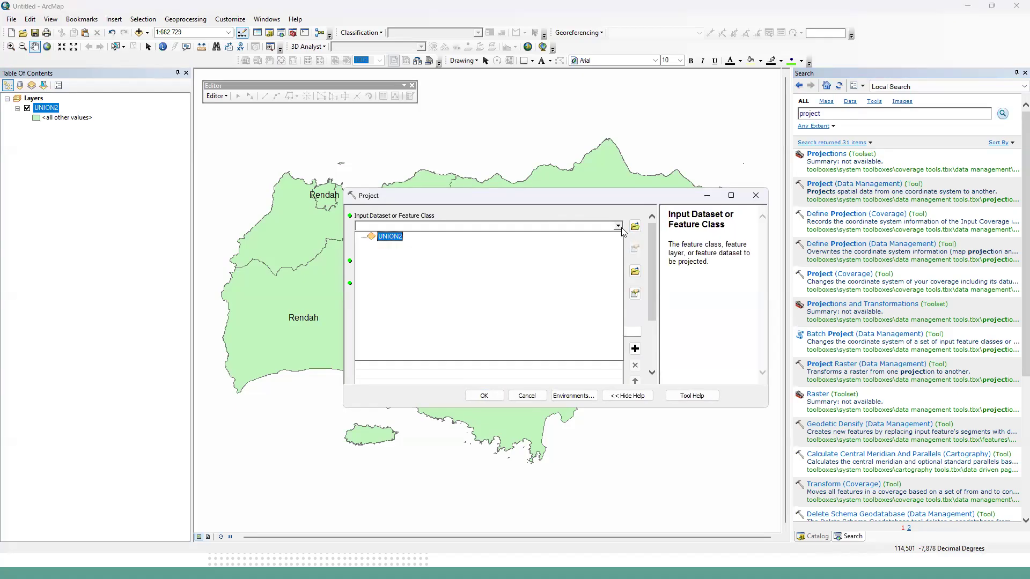
click(400, 236)
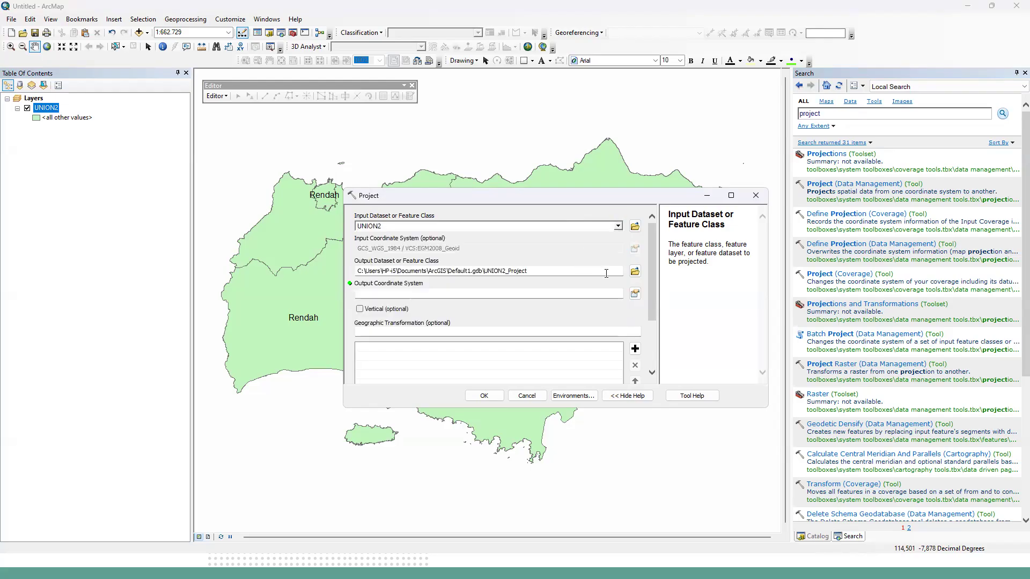
Set the Project tool's output feature class to project2.shp in the D:\ARCGIS folder.
click(634, 271)
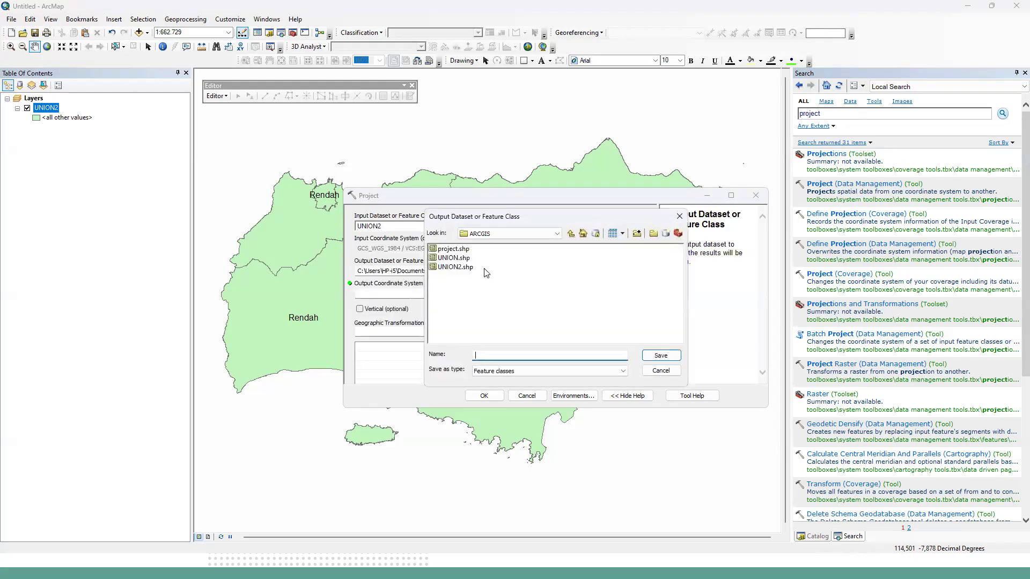
click(456, 249)
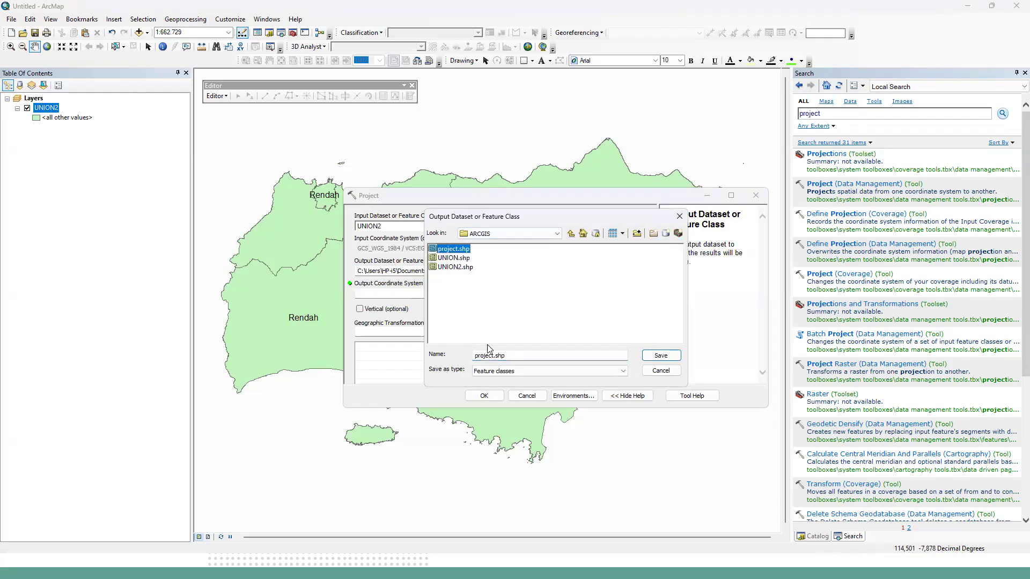
click(491, 356)
text(2)
click(650, 357)
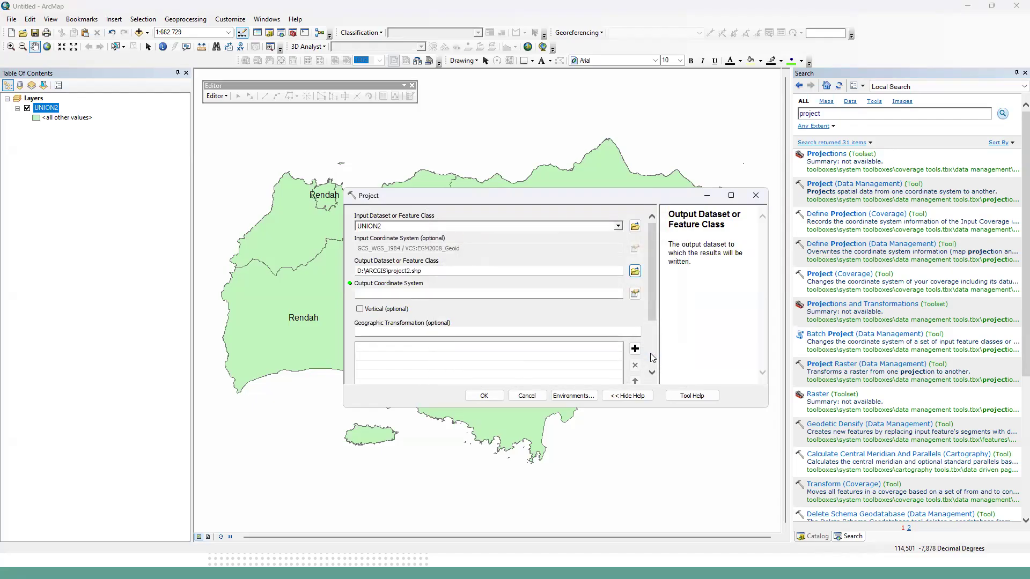
Set the output coordinate system to the projected WGS 1984 UTM Zone 49S, run the projection and dismiss the completion report.
click(635, 295)
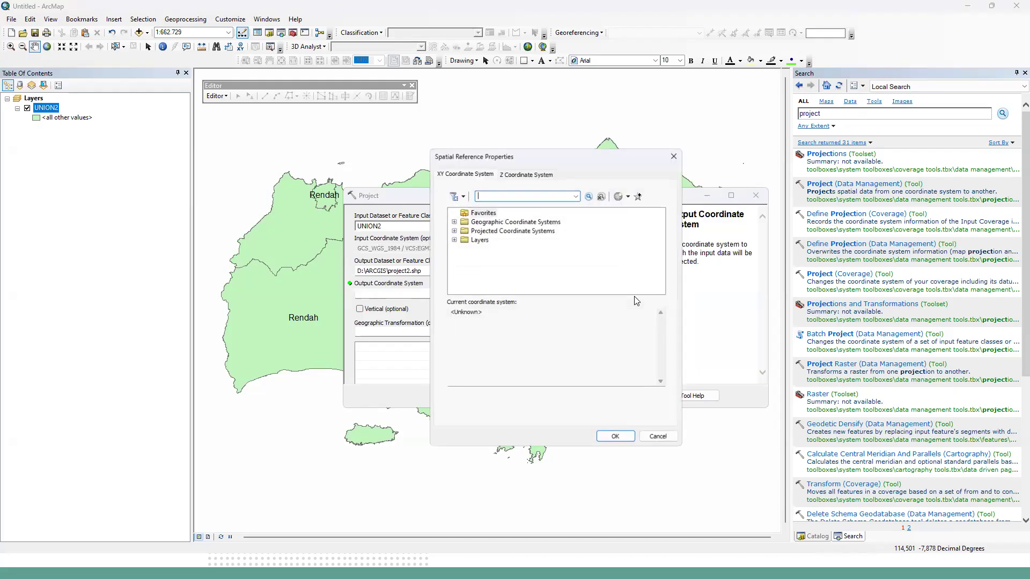
click(675, 155)
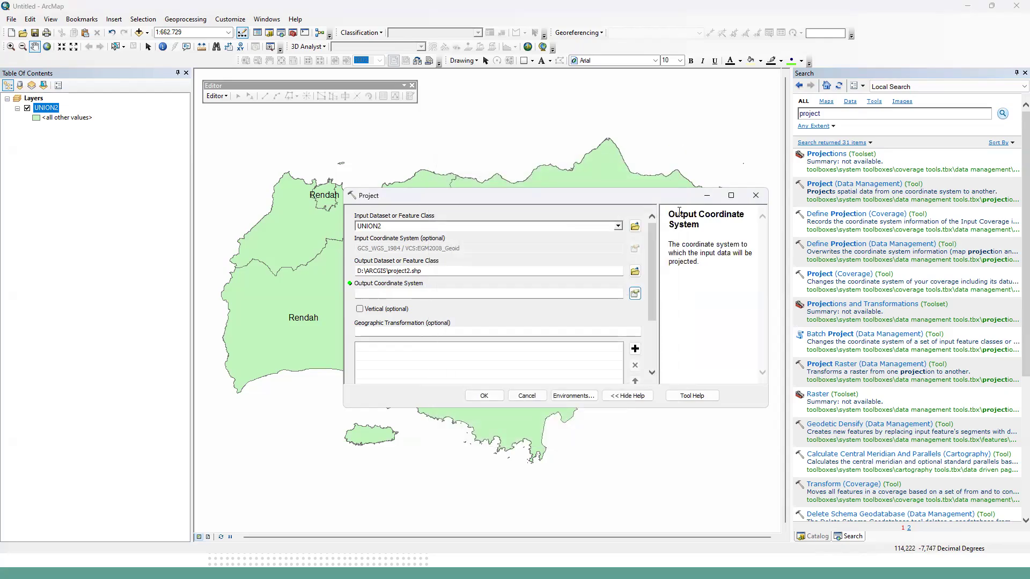
click(635, 295)
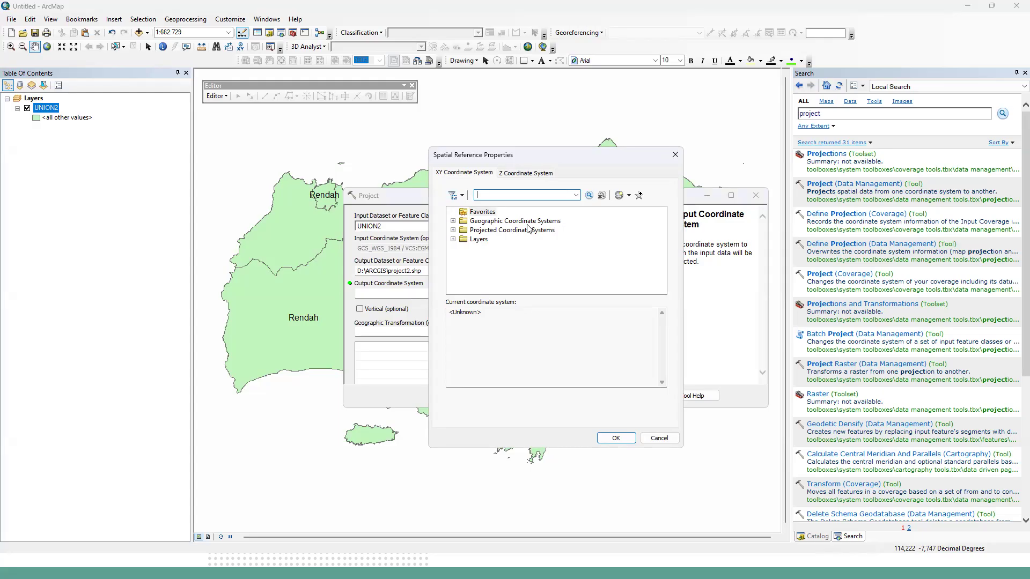
click(453, 230)
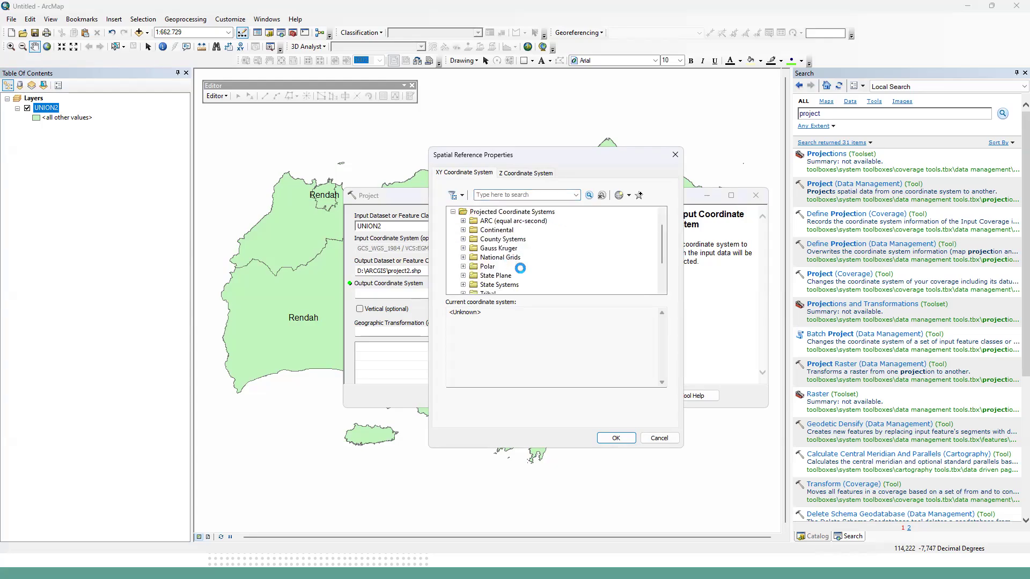
scroll(514, 263, down, 2)
click(465, 257)
scroll(475, 258, down, 3)
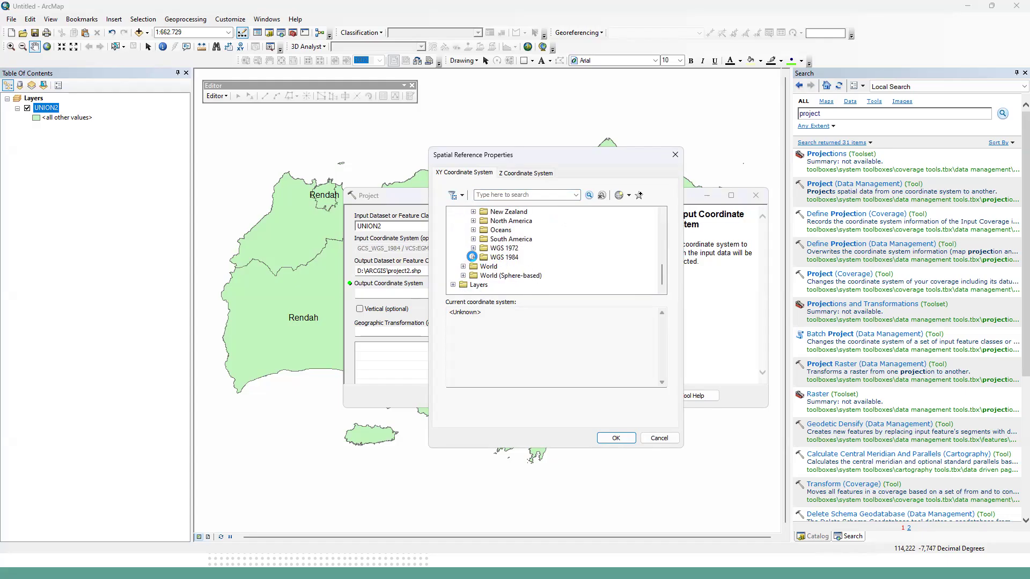
click(473, 257)
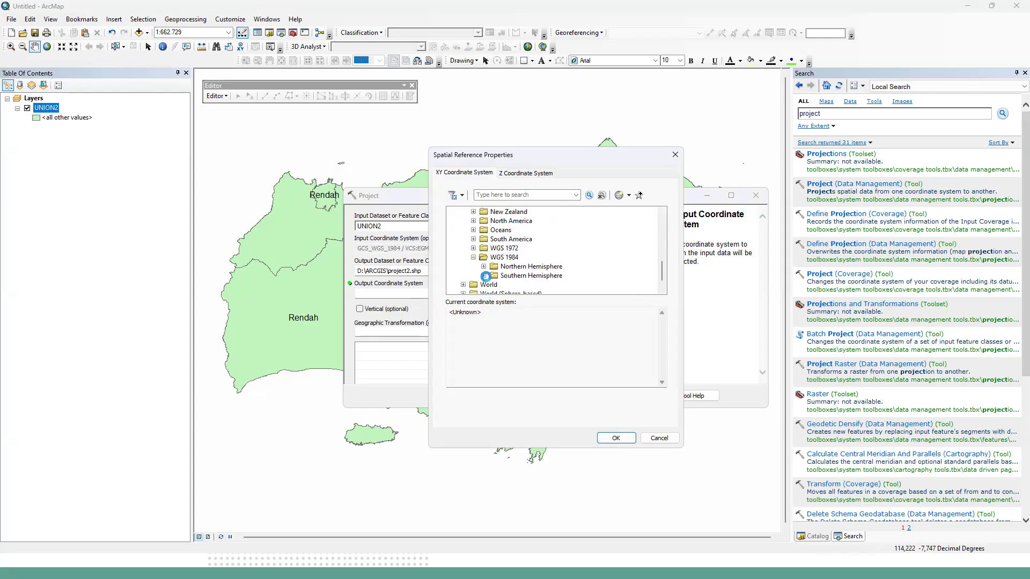
click(485, 276)
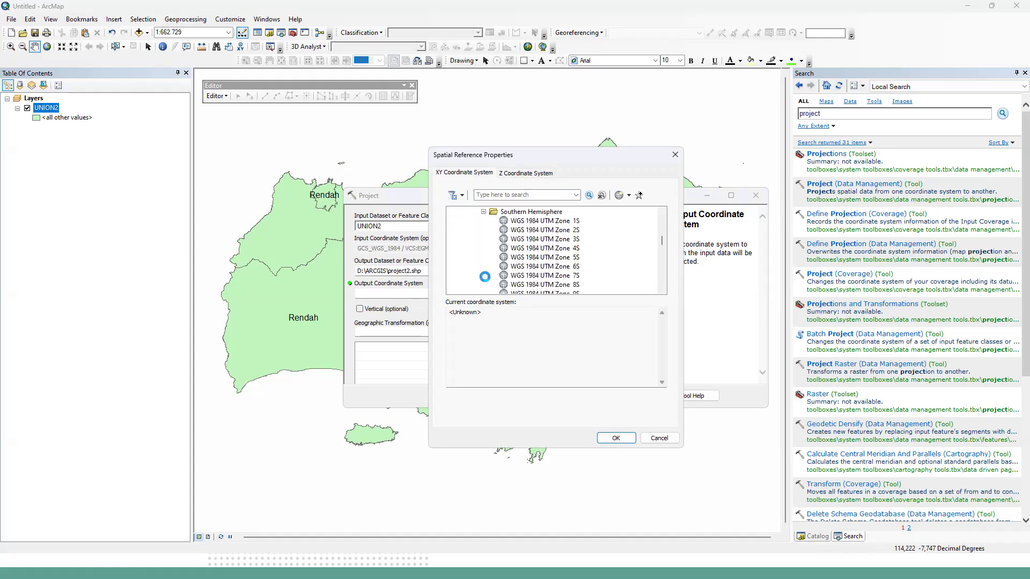
scroll(561, 276, down, 9)
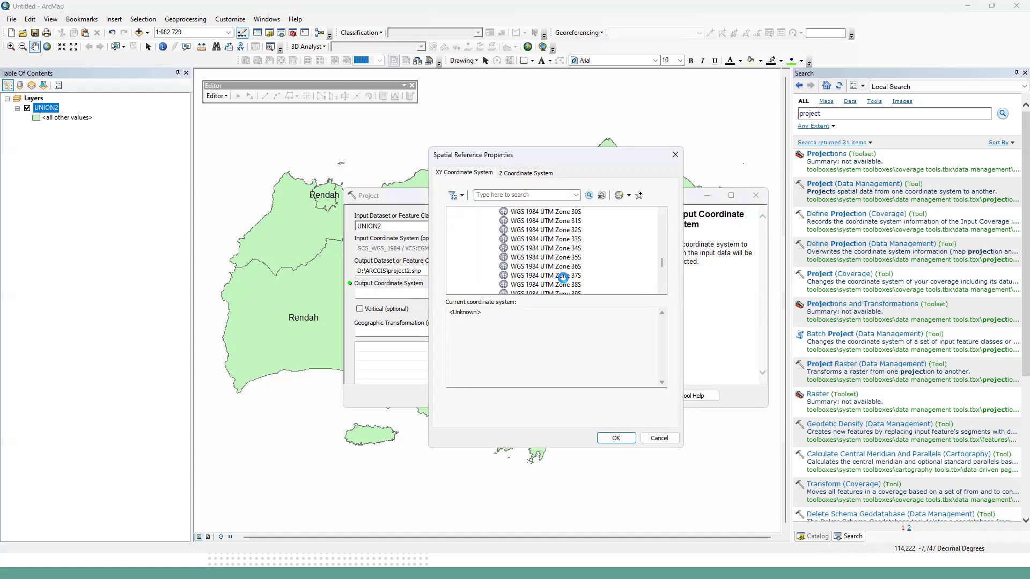
scroll(563, 276, down, 1)
click(573, 248)
click(612, 438)
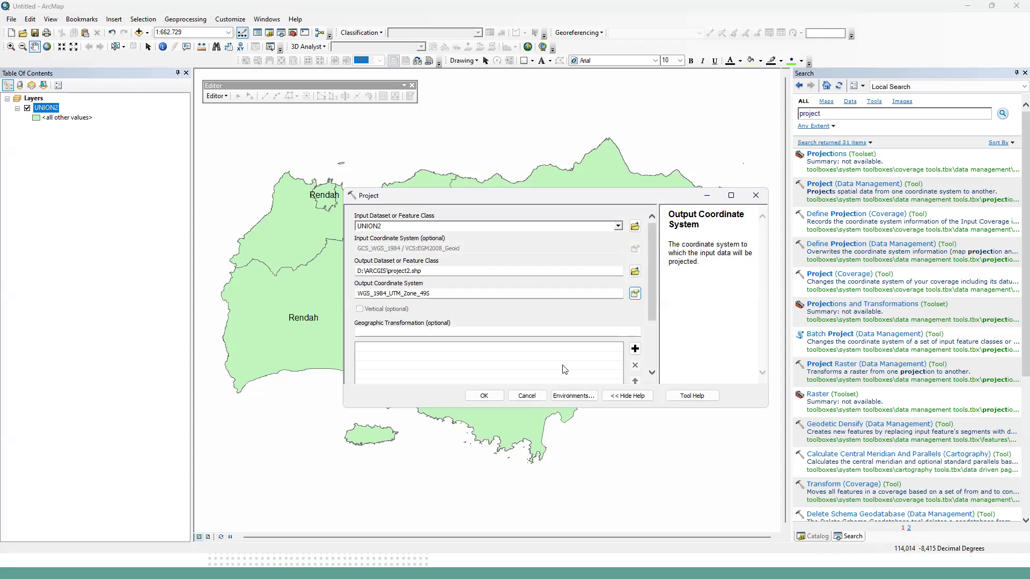
click(494, 401)
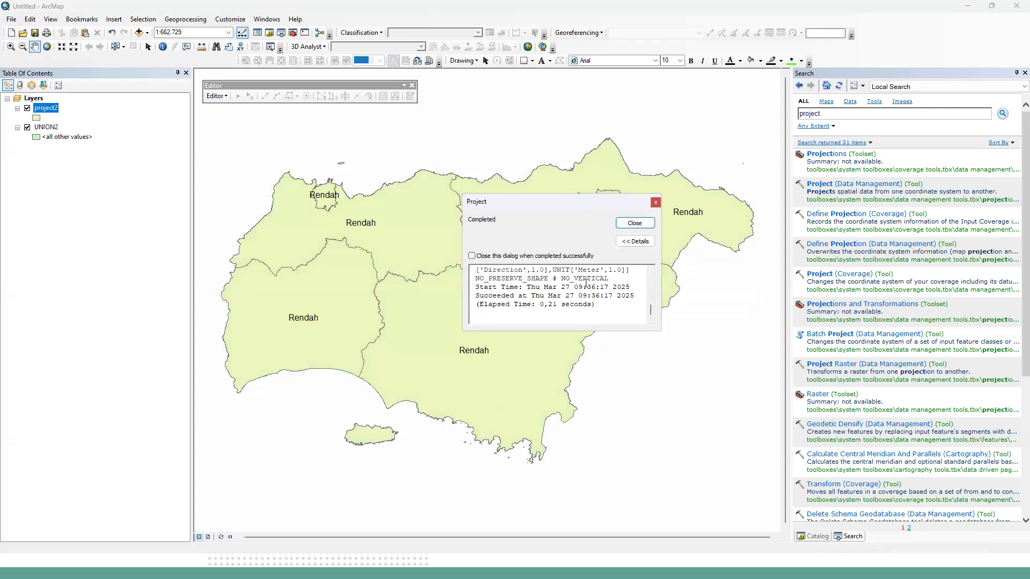
click(652, 202)
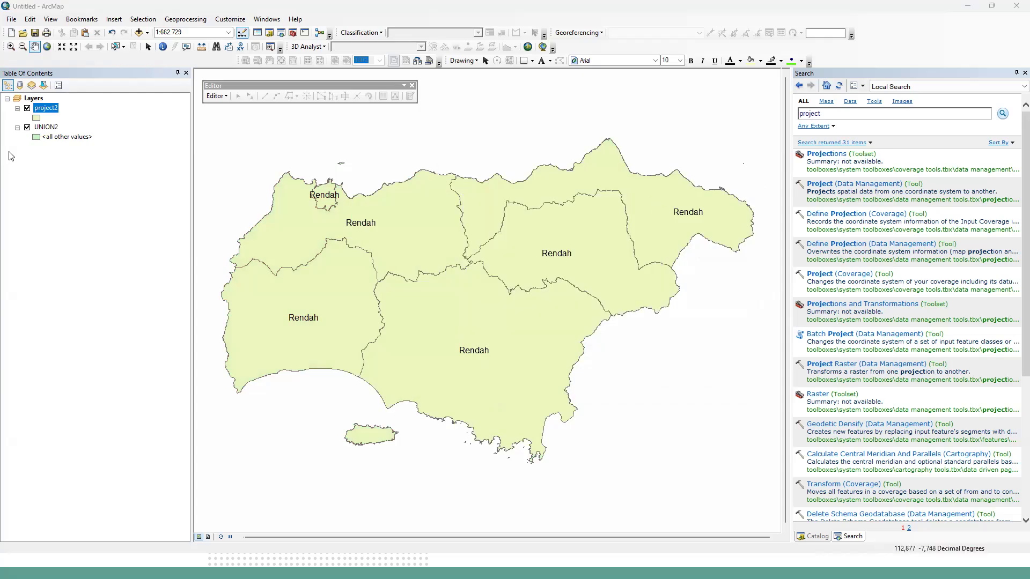
Open the project2 attribute table and start Calculate Geometry for the WIADKC field outside an edit session.
right_click(49, 108)
click(70, 138)
drag(531, 362, 639, 358)
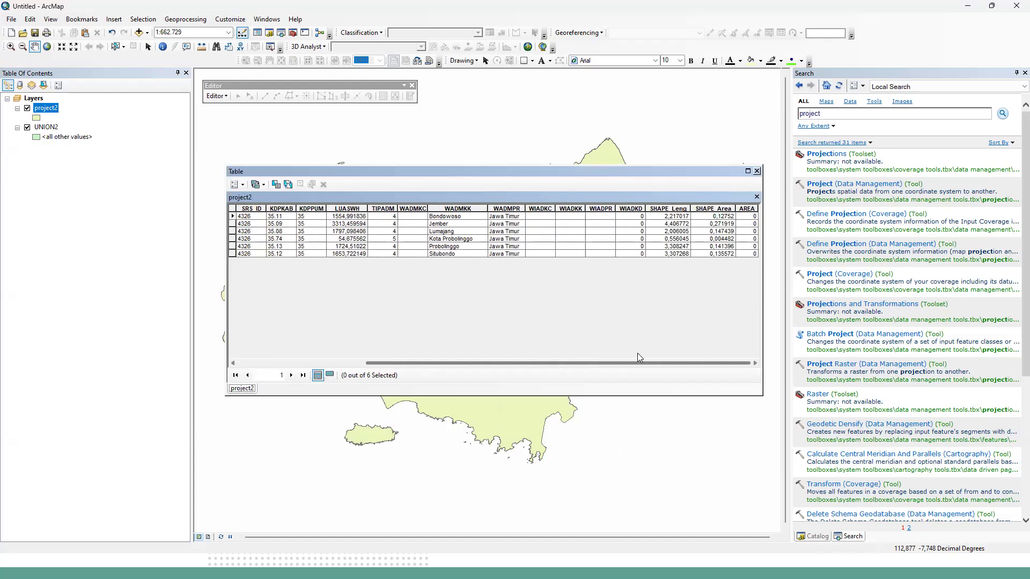
click(553, 210)
right_click(552, 211)
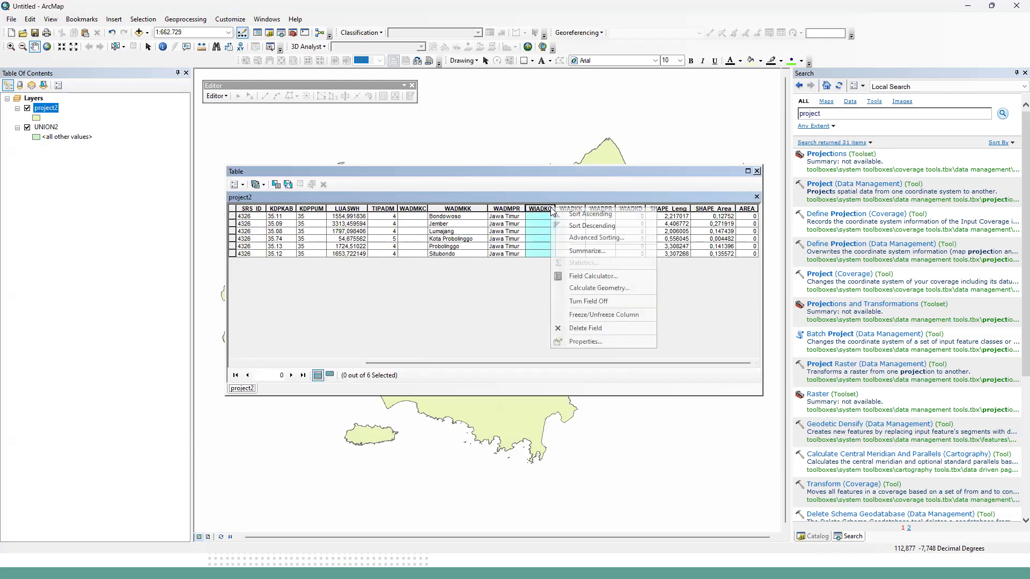
click(587, 289)
click(486, 302)
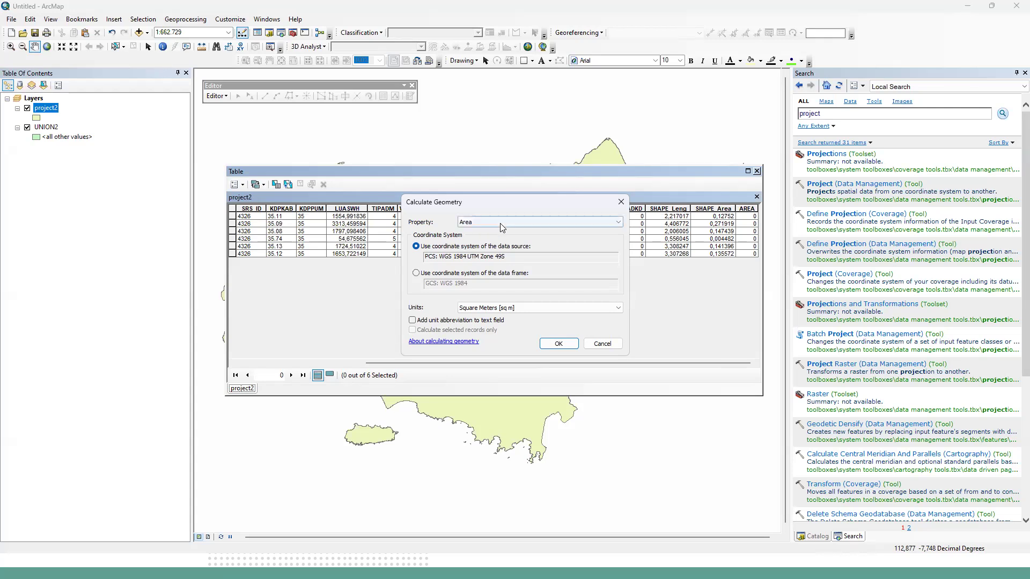
Calculate the WIADKC field as Area in Hectares [ha], using the data source's WGS 1984 UTM Zone 49S coordinate system.
click(501, 224)
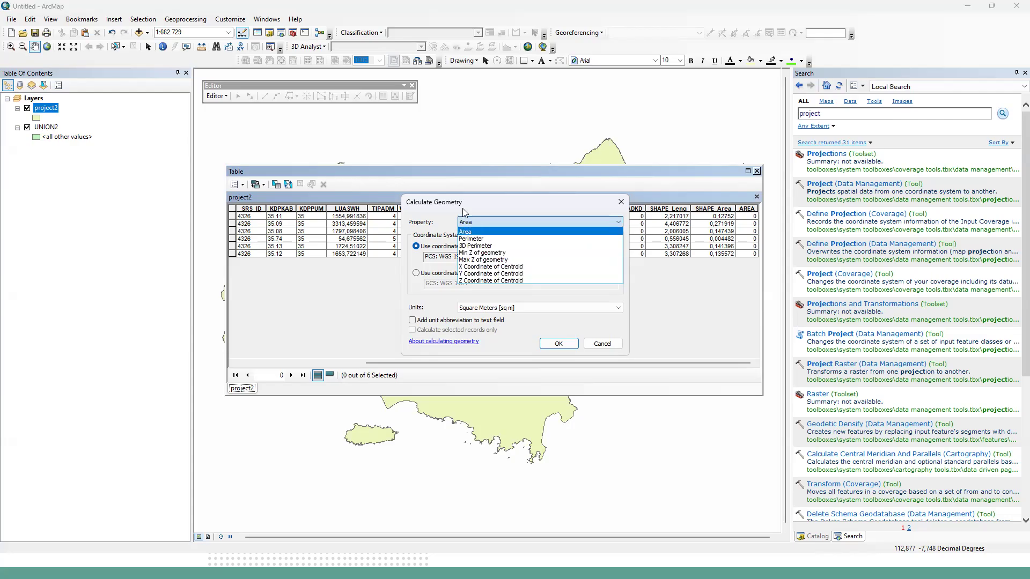
click(471, 232)
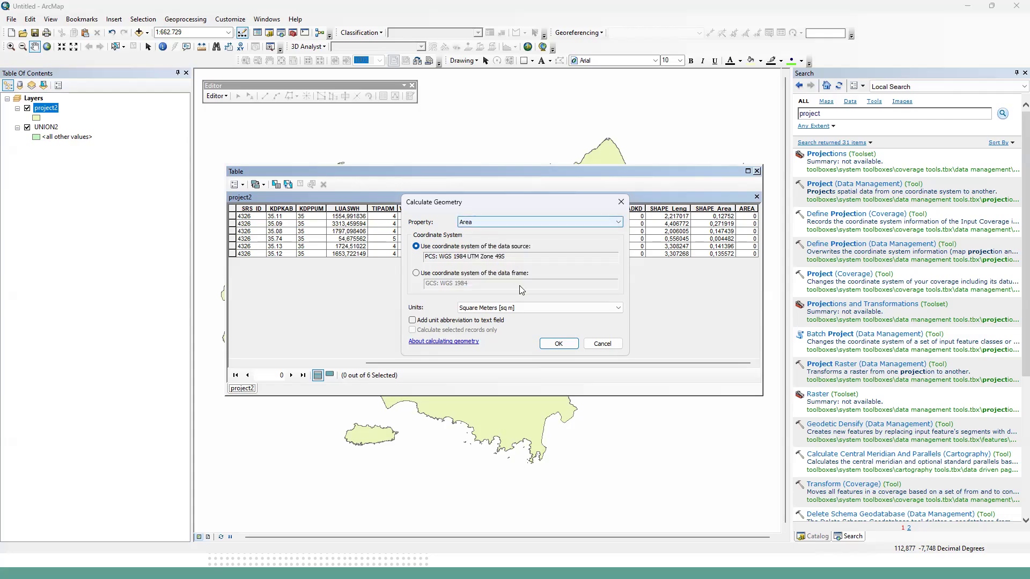
click(525, 308)
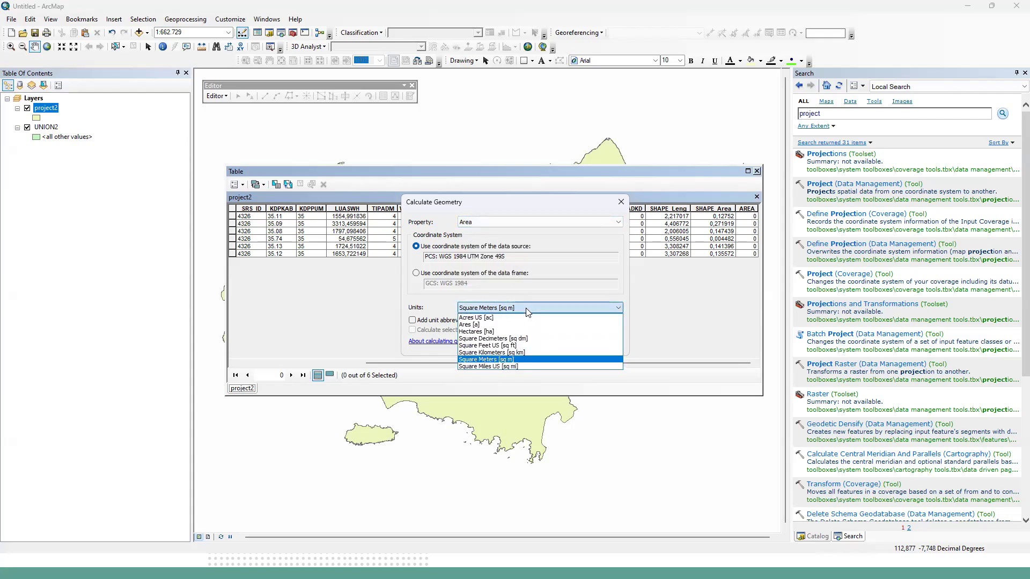
click(542, 332)
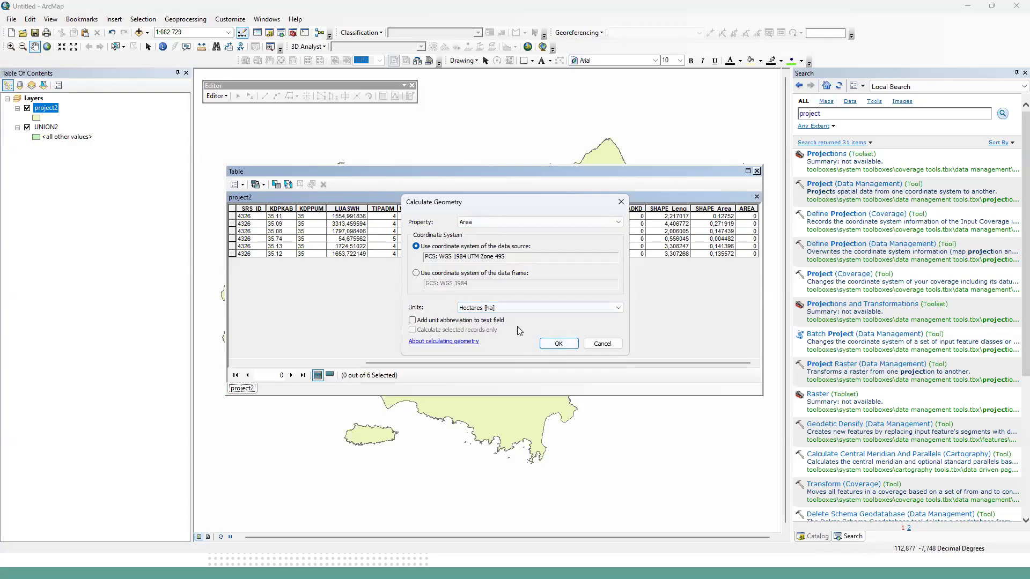
click(550, 345)
click(496, 303)
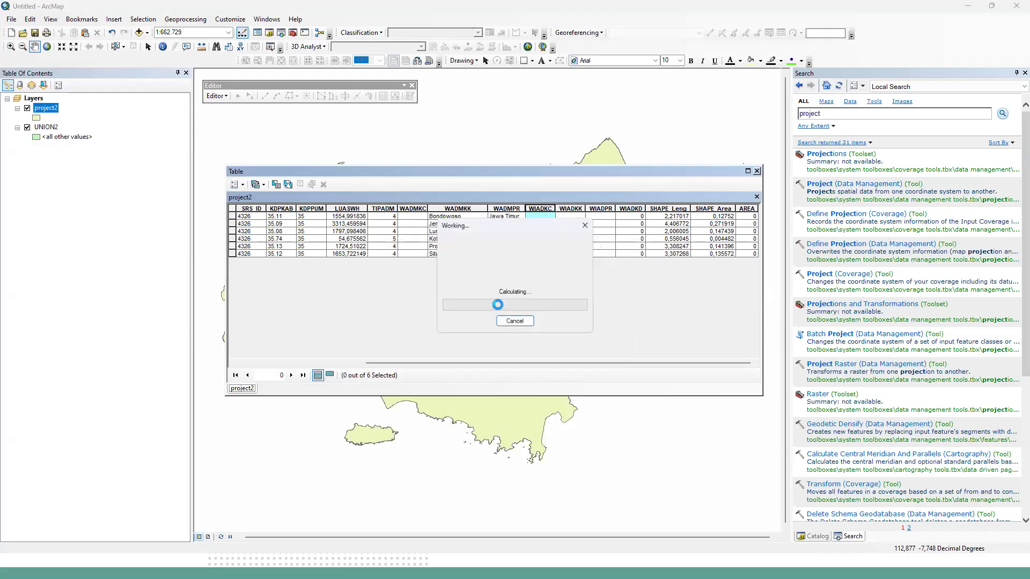
Examine the district areas in the WIADKC column of project2 and reposition the table over the map.
click(547, 217)
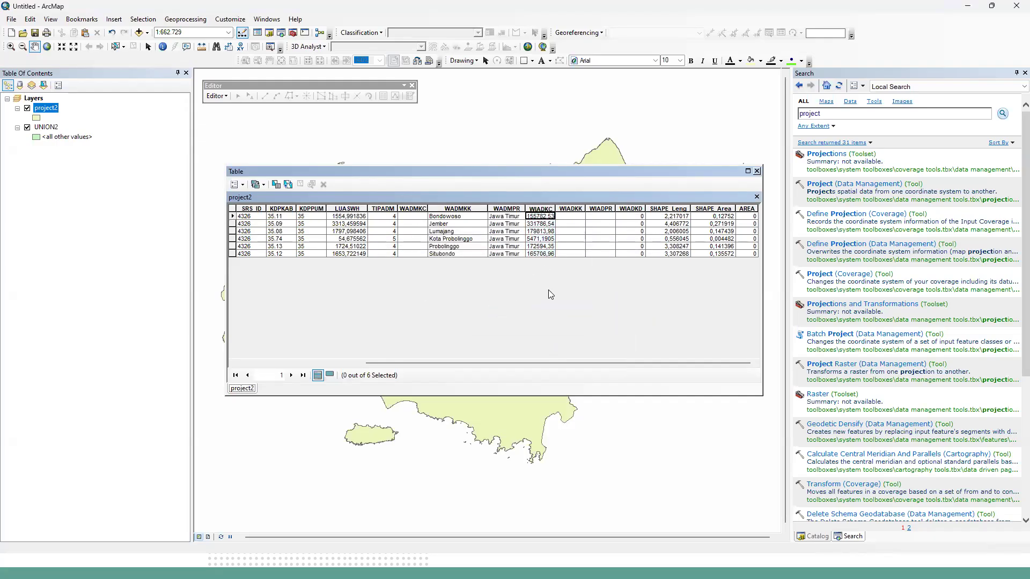
click(543, 207)
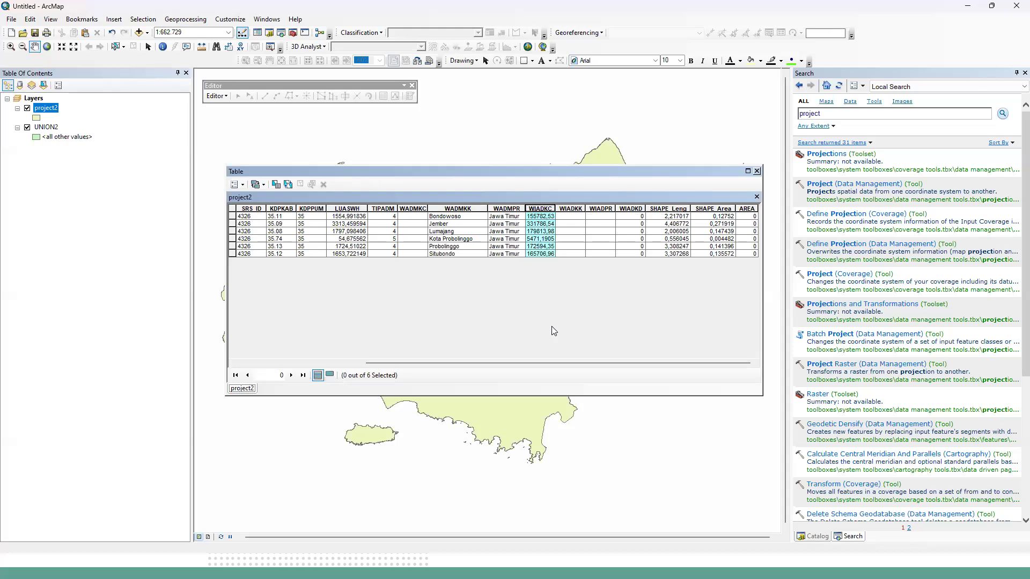
drag(616, 171, 638, 251)
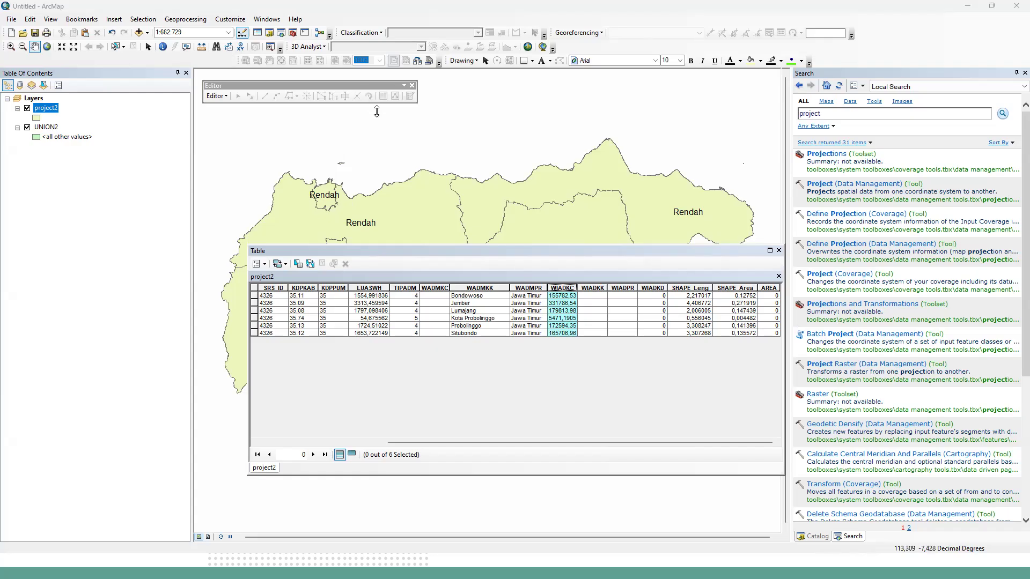
drag(620, 256, 517, 235)
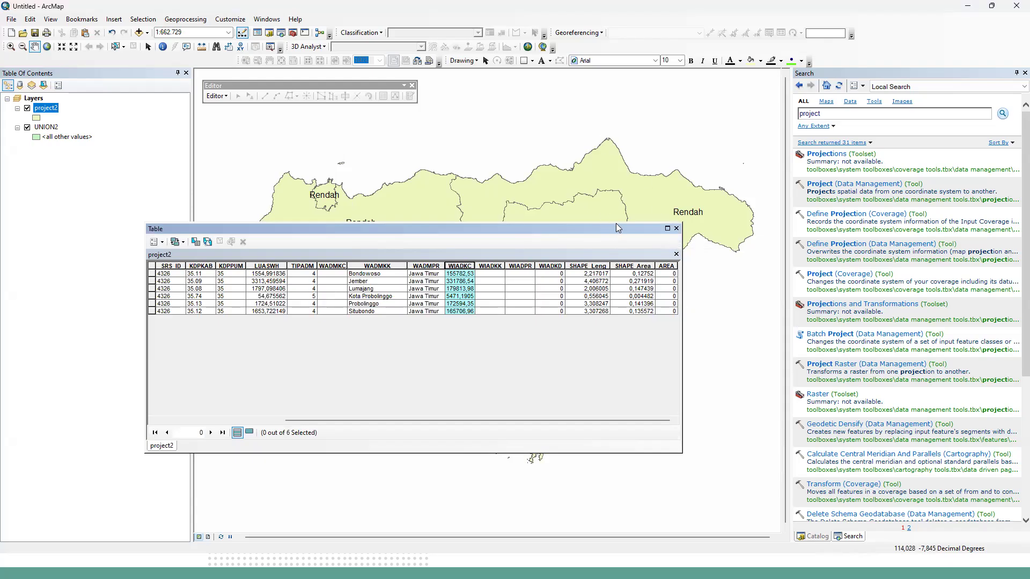
drag(616, 228, 619, 191)
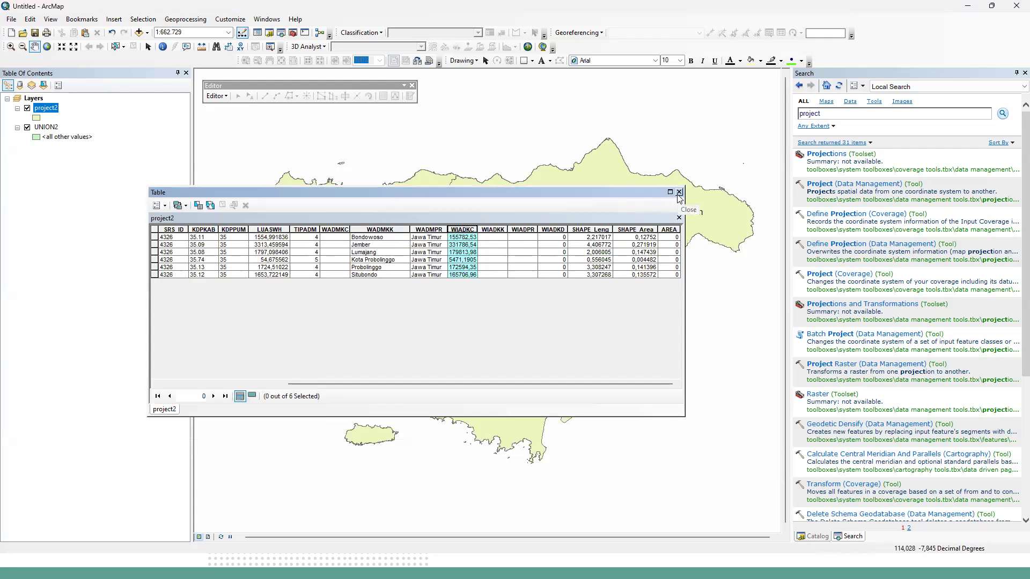